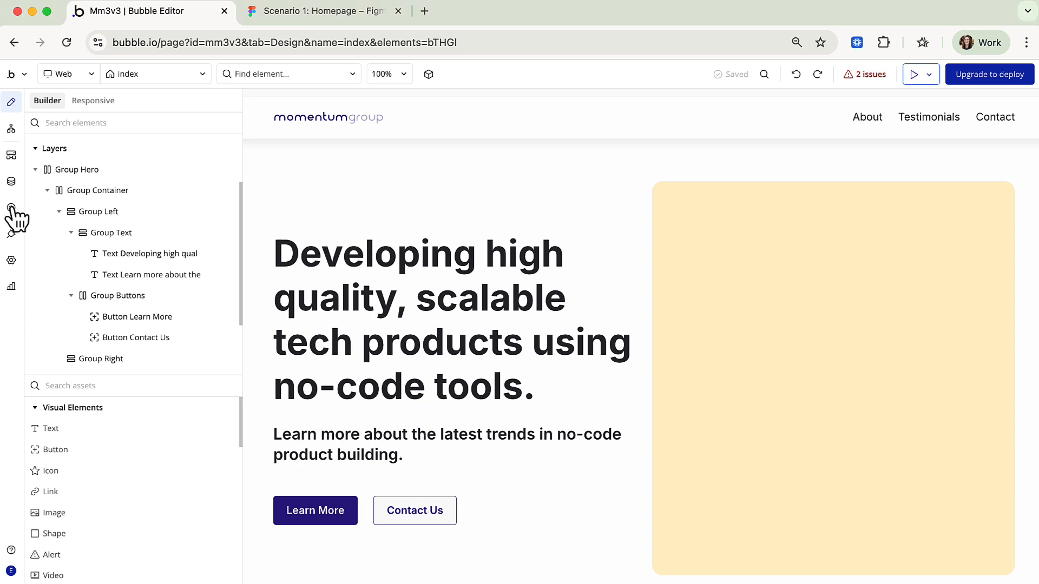
Step: Open the element styles and start adding a new style under Text
click(12, 209)
click(92, 119)
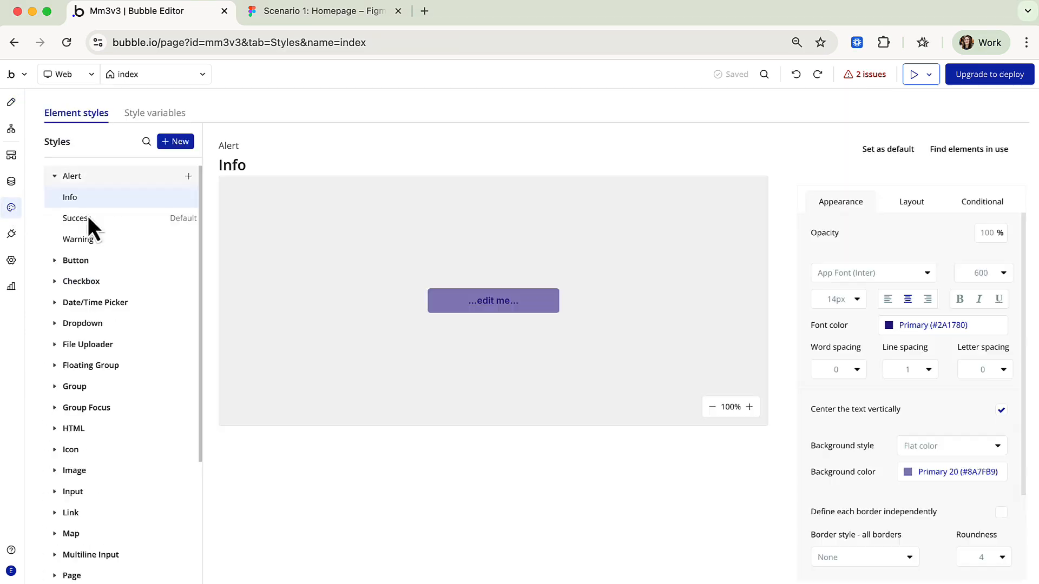
scroll(109, 431, down, 3)
click(82, 562)
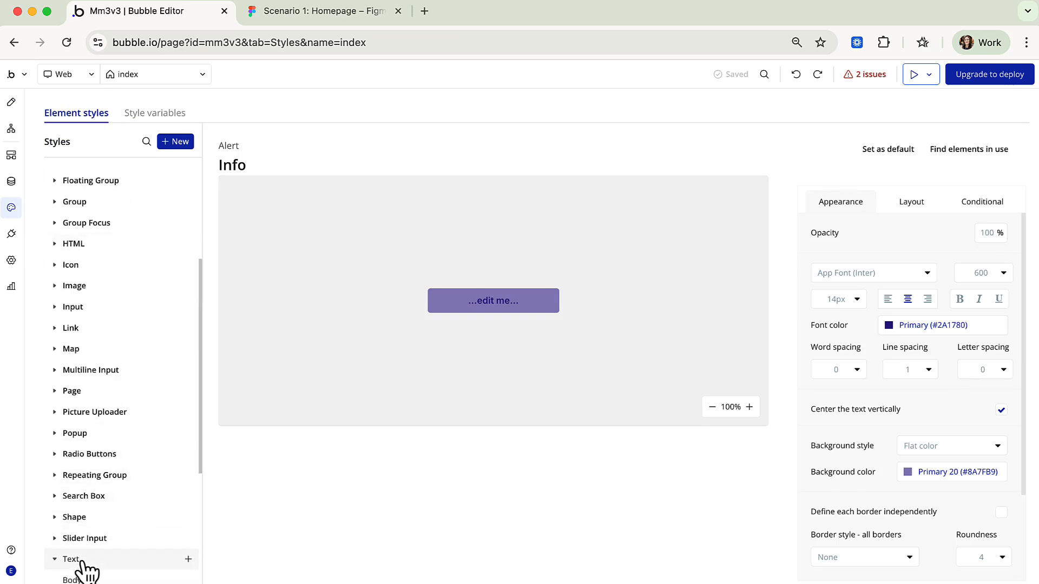
click(188, 560)
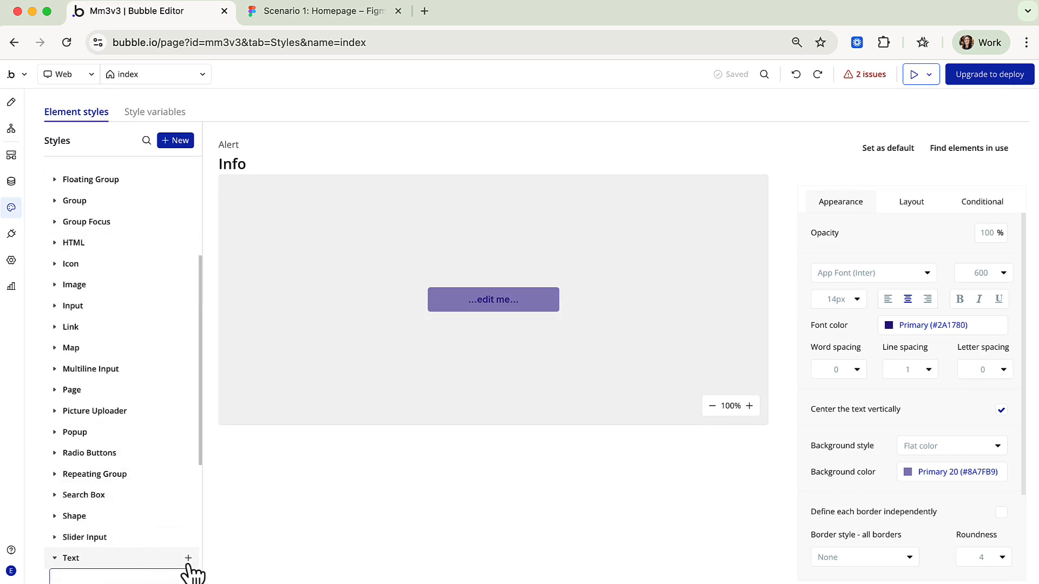
scroll(163, 547, down, 2)
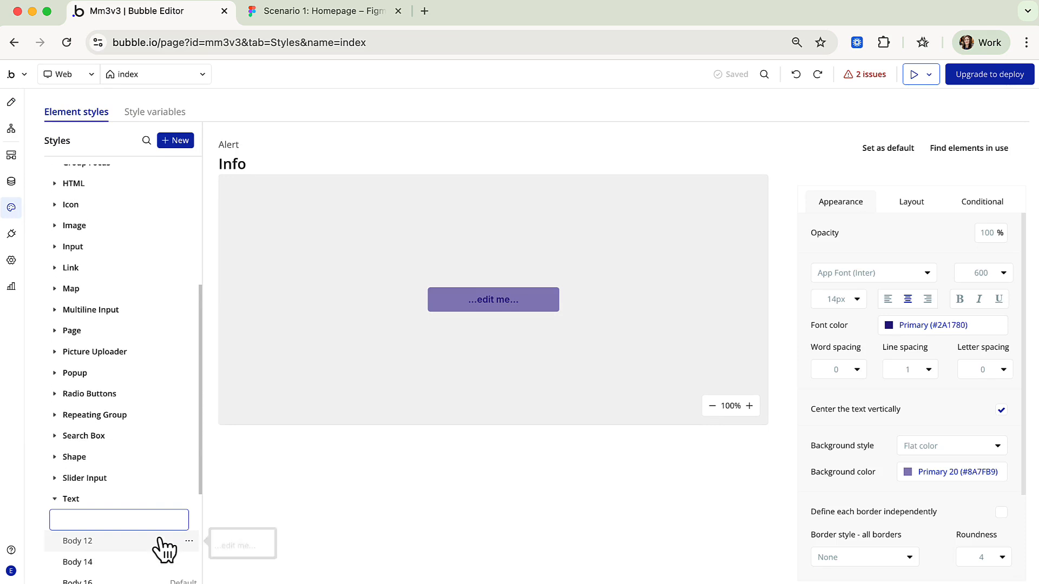
Step: Return to the page design and apply the Heading 1 style to the hero headline text
click(12, 102)
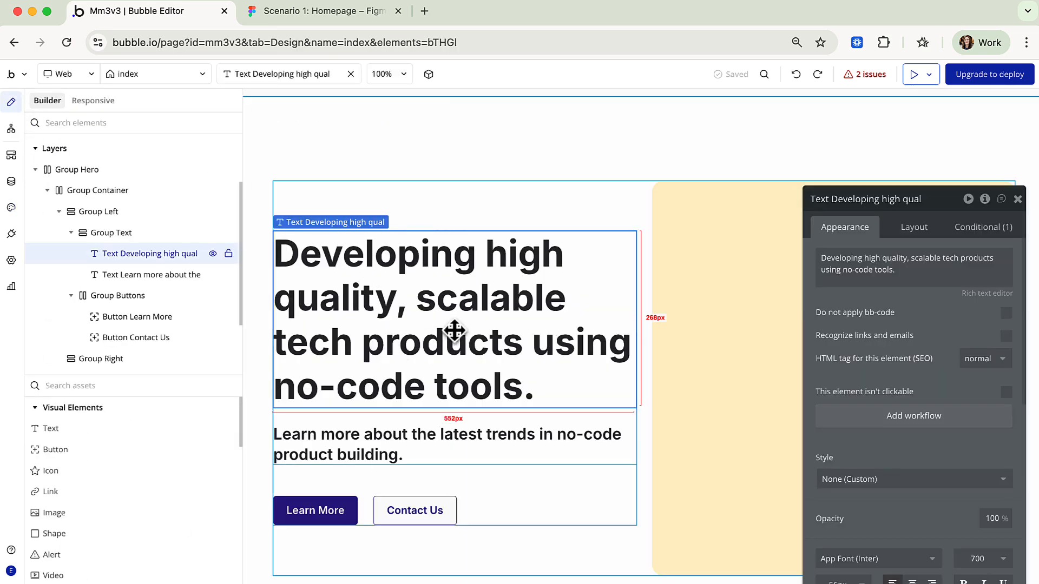
click(895, 480)
scroll(900, 535, down, 5)
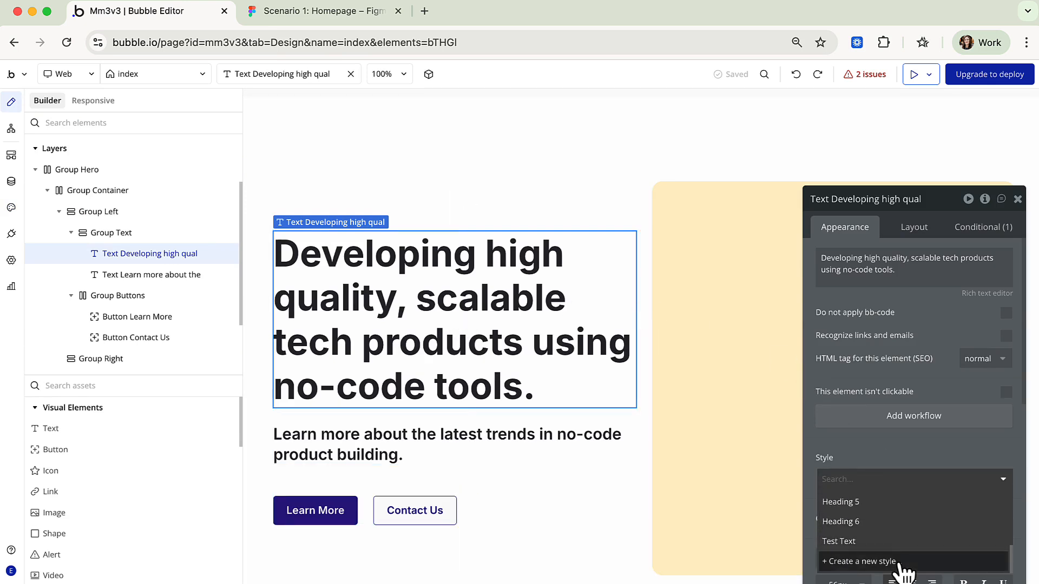
drag(952, 199, 788, 105)
click(789, 386)
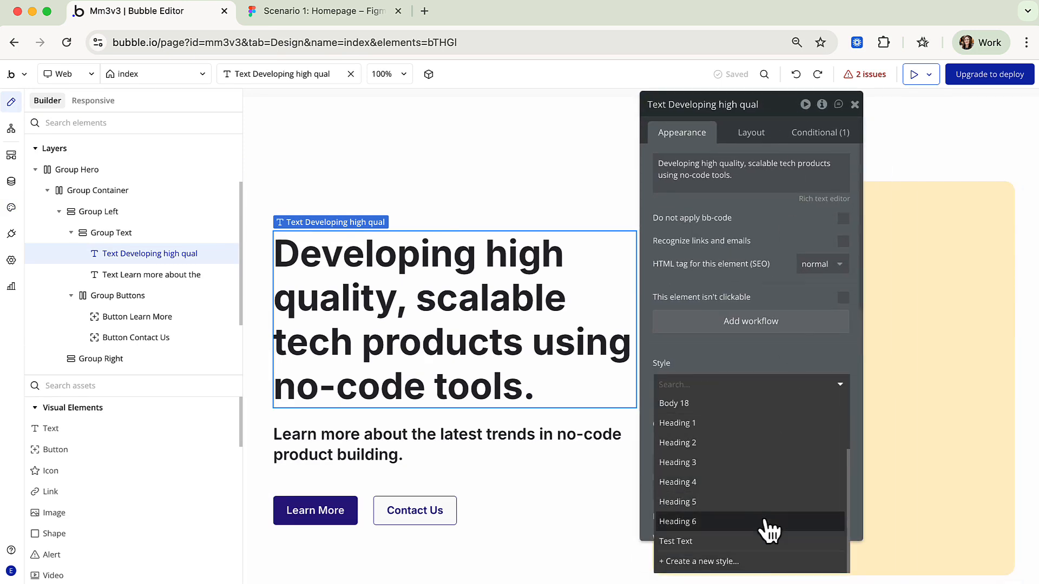
click(762, 422)
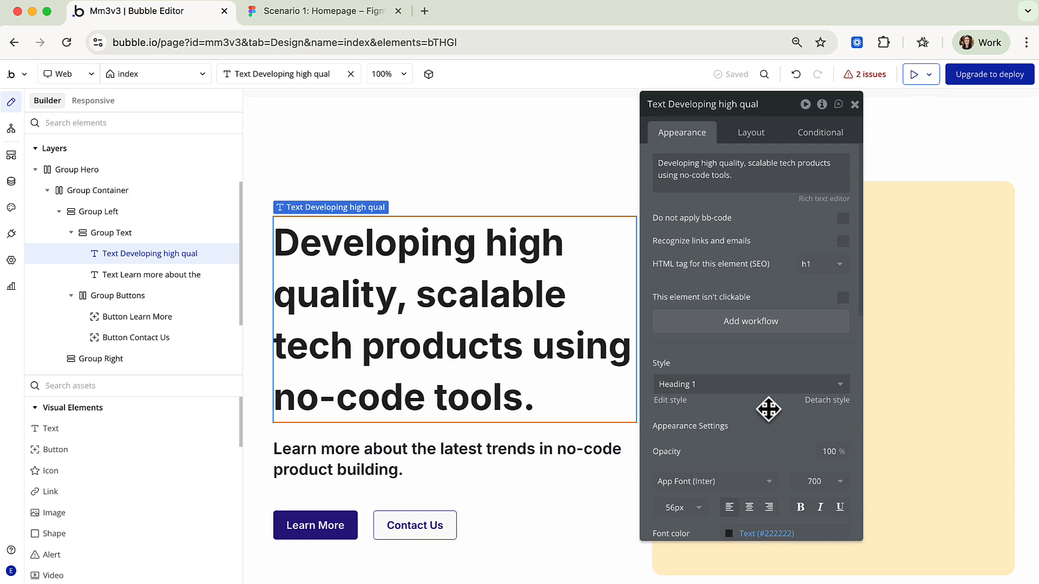
Step: Detach the headline's style, set its font size to 64 px, and browse the available styles
click(827, 400)
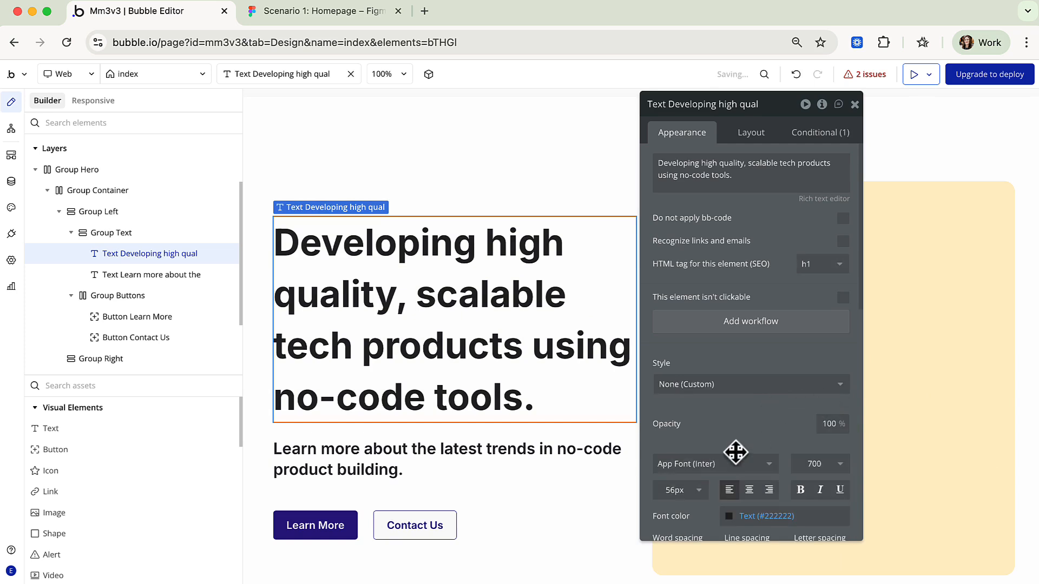
click(696, 491)
text(64)
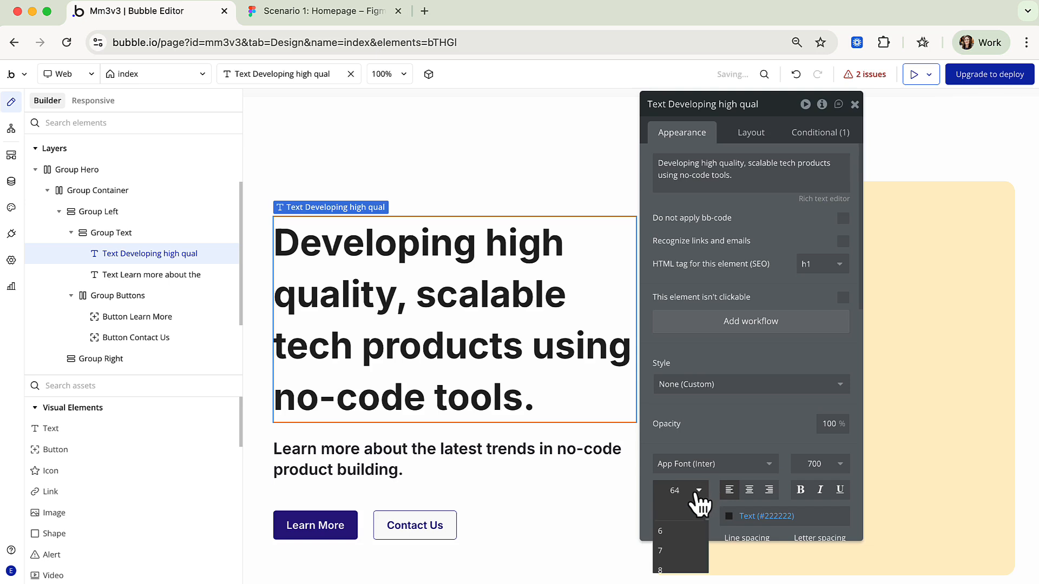
key(Return)
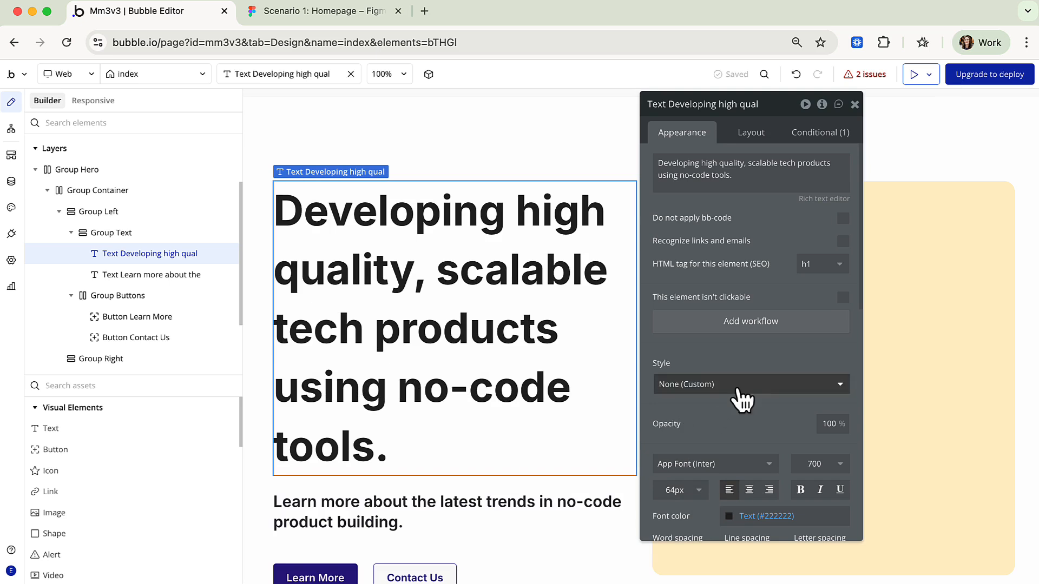
click(738, 385)
scroll(738, 487, down, 3)
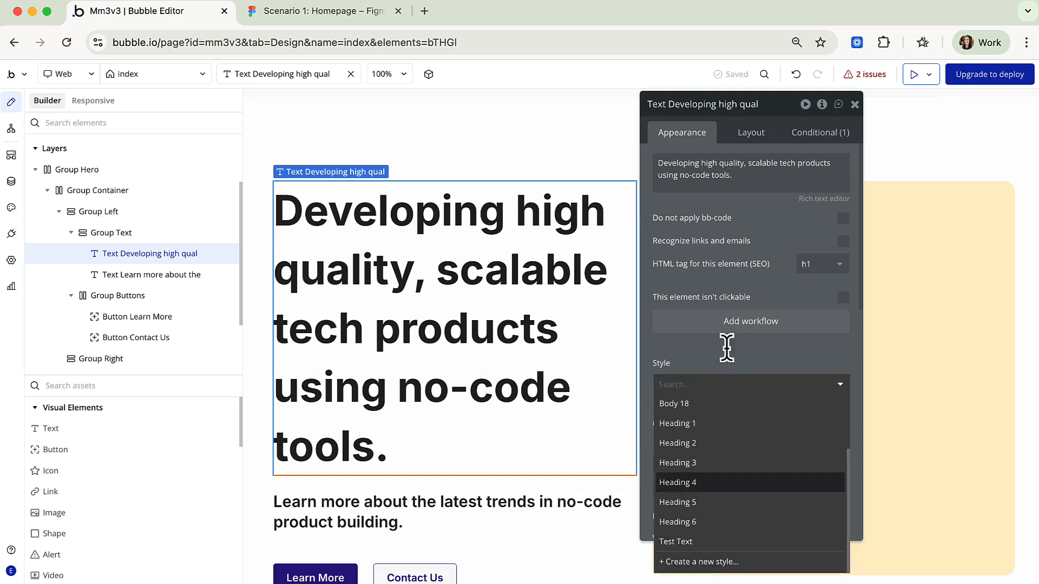
Step: Undo the headline's font size change, style detachment and Heading 1 style
click(795, 74)
click(796, 74)
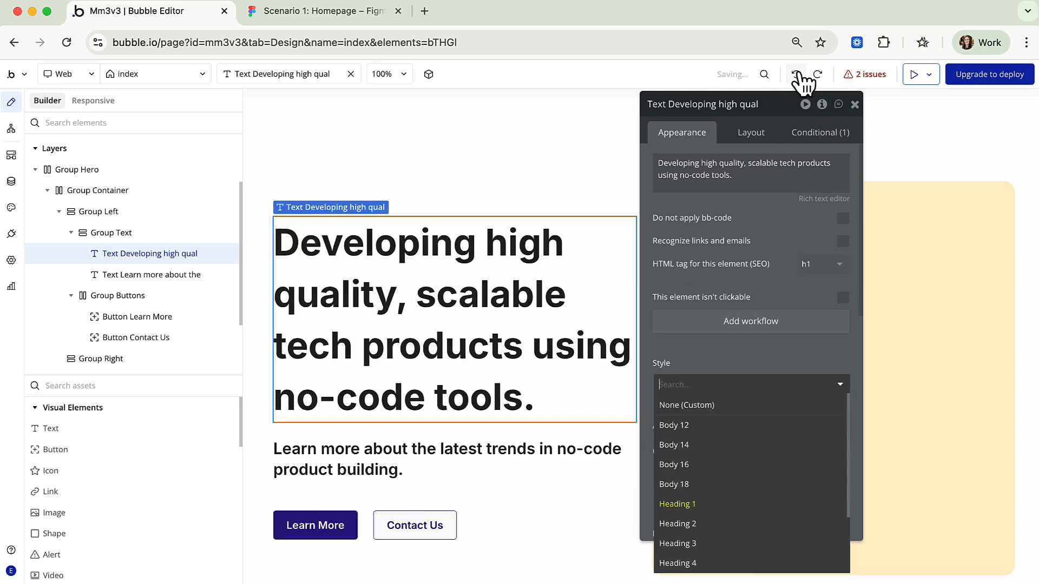
click(795, 74)
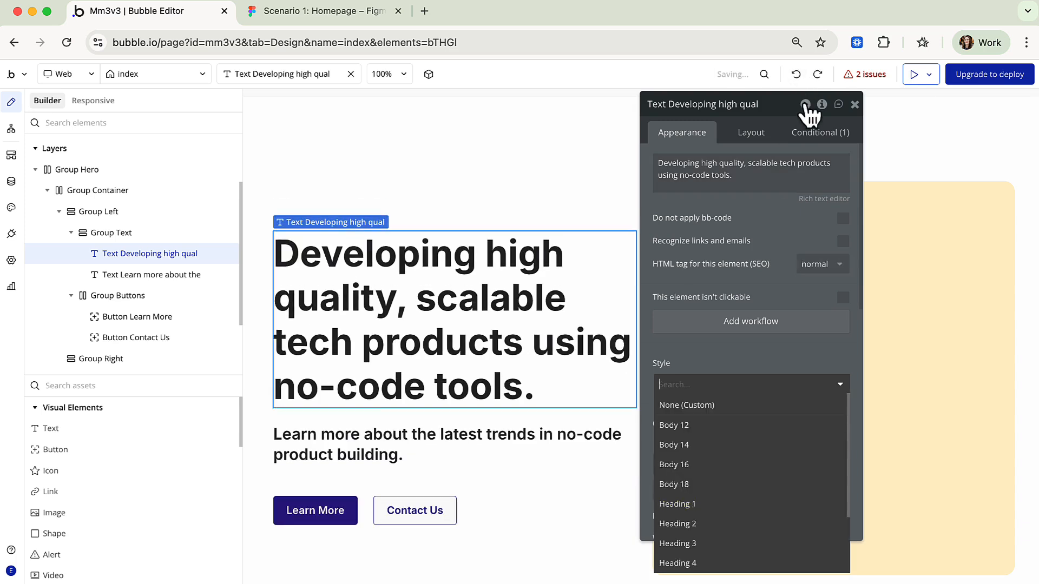
click(783, 242)
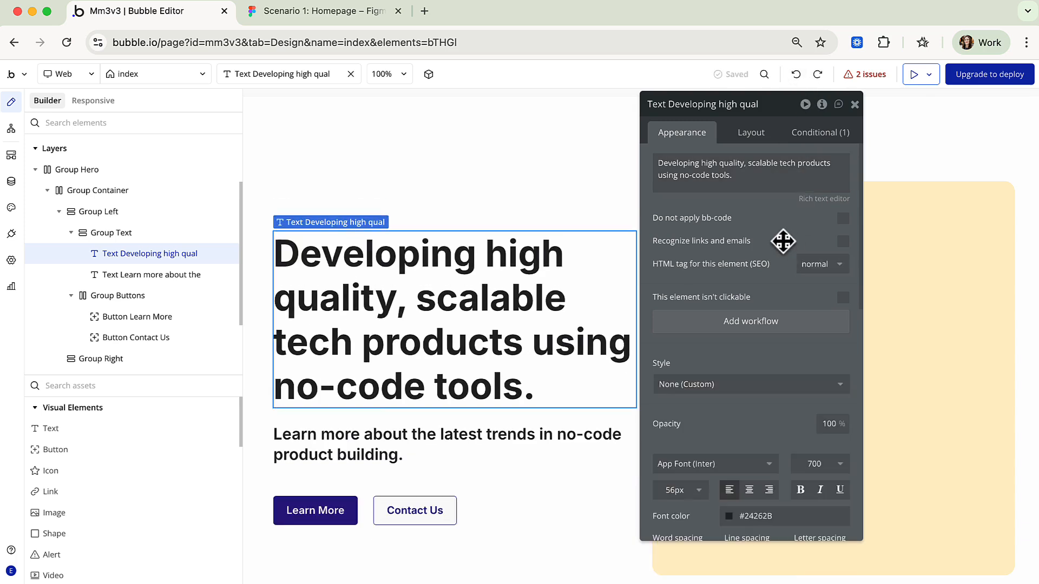
Step: Apply the Heading 1 style to the hero headline and override it with centred text alignment
click(728, 397)
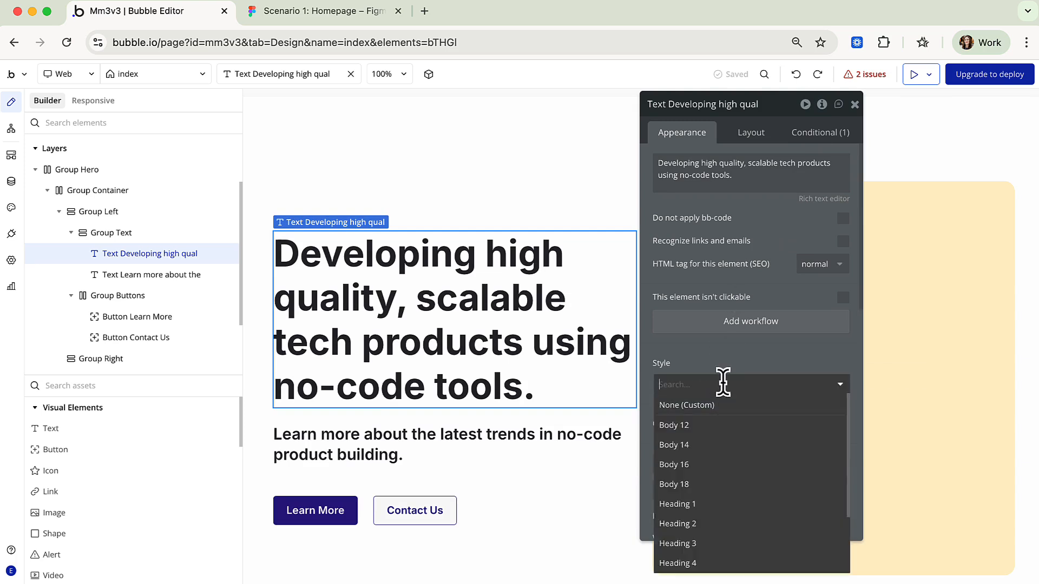
click(709, 503)
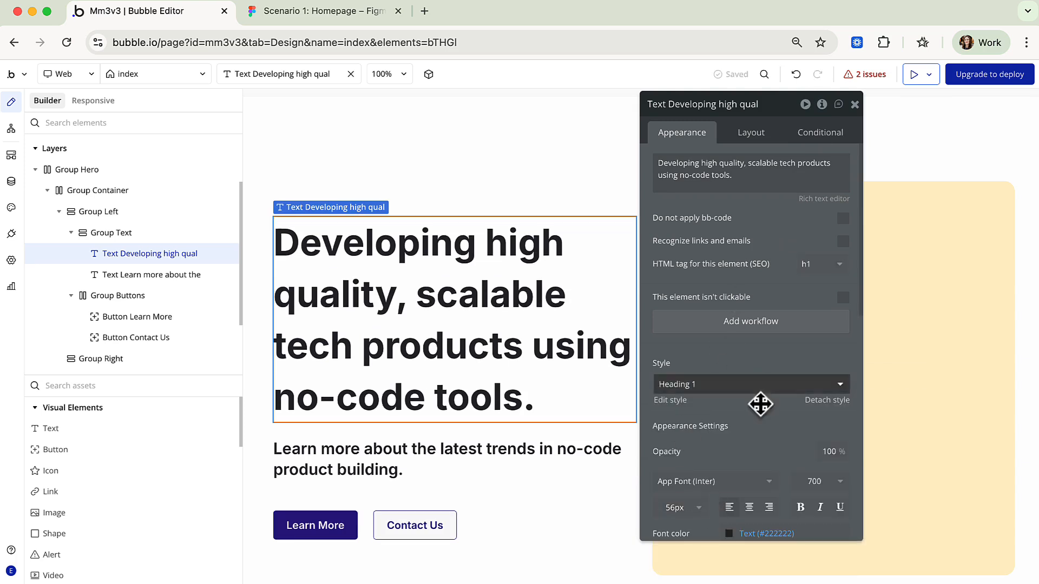
click(751, 511)
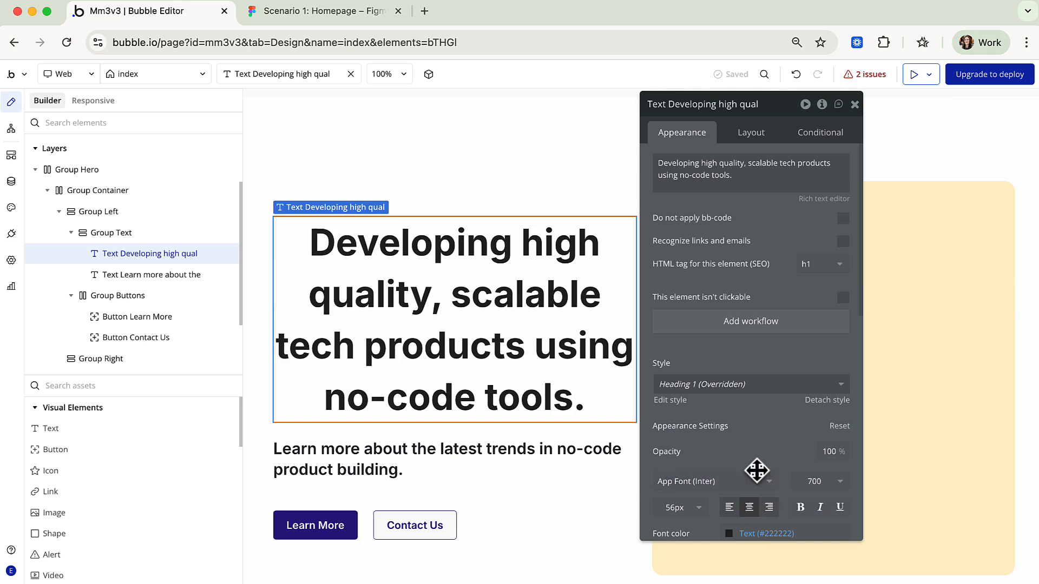
Step: Override the headline's font color with the Primary contrast color variable
scroll(756, 471, down, 3)
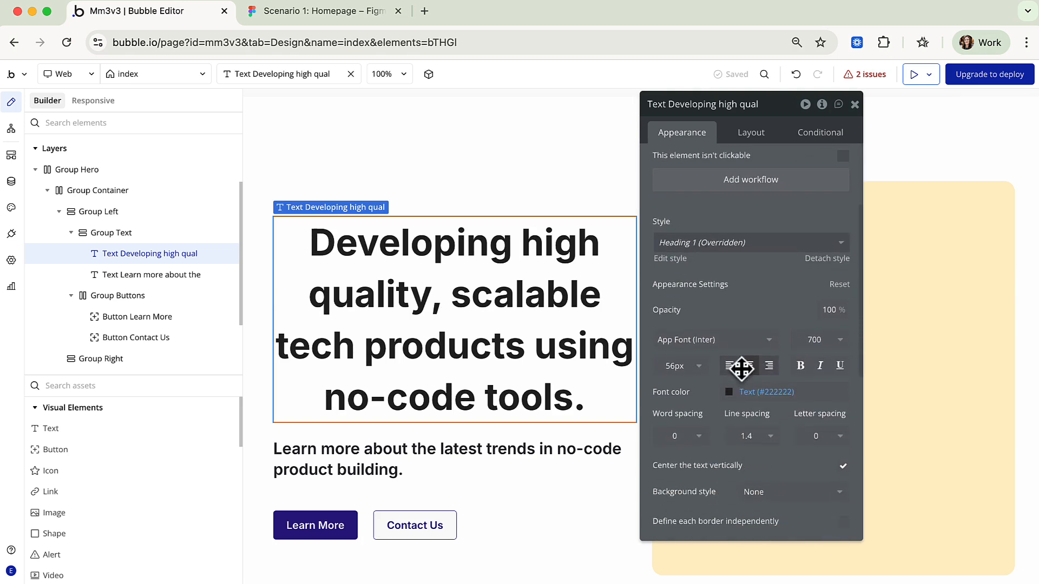
click(737, 392)
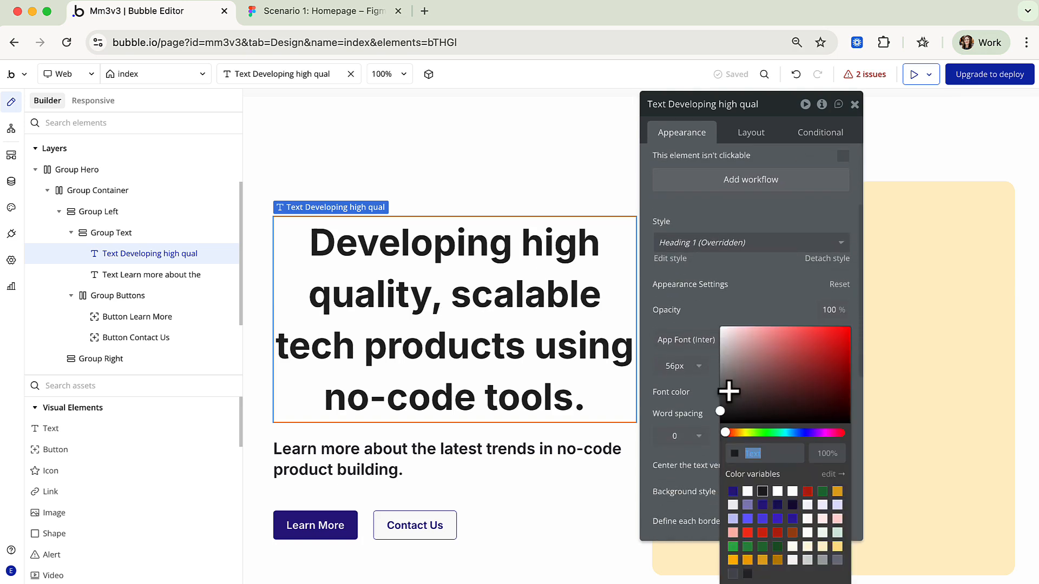
click(748, 491)
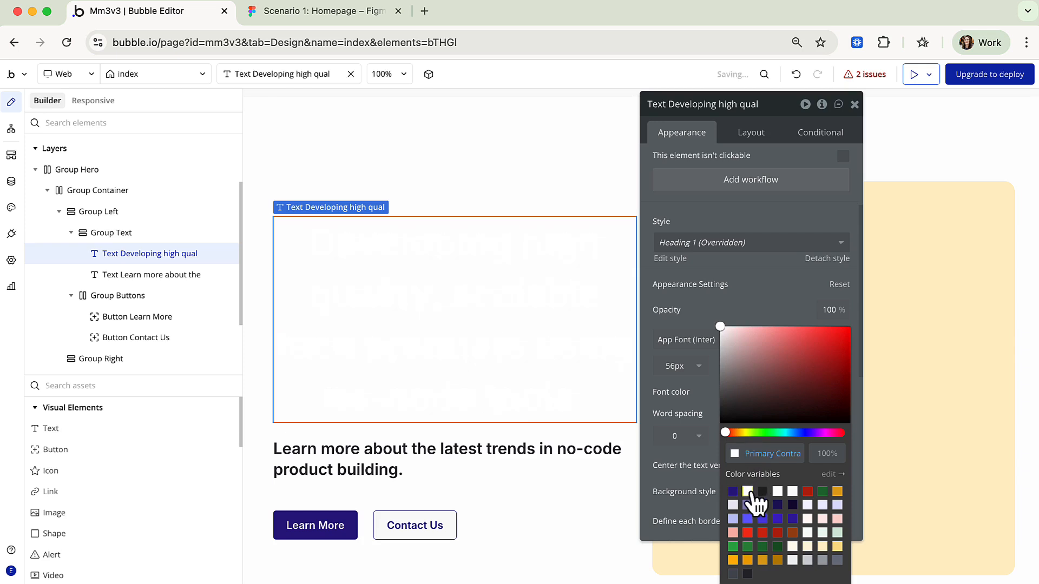
click(760, 281)
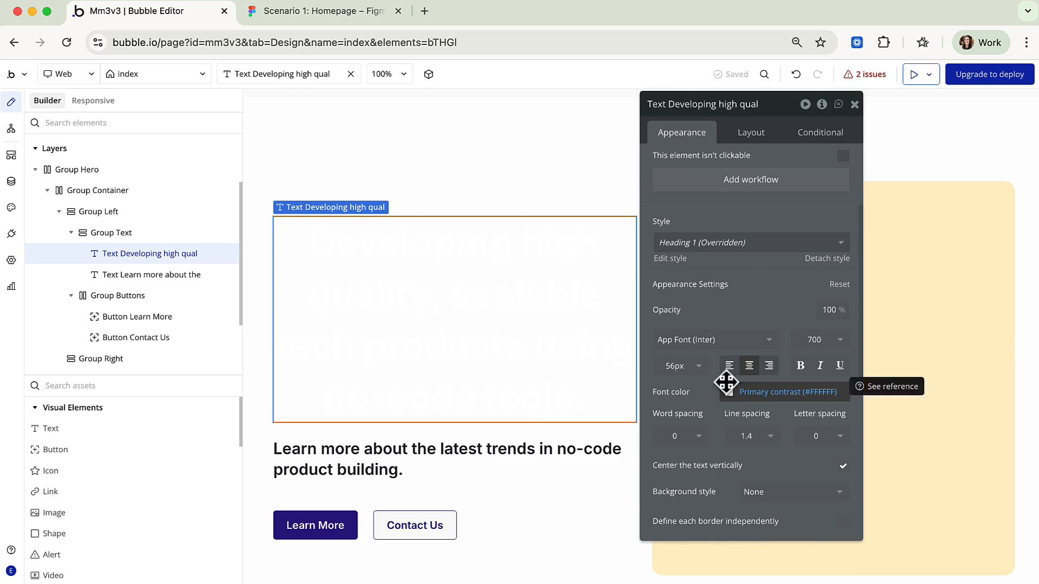
Step: Undo the headline's font color, alignment and Heading 1 style changes
click(795, 73)
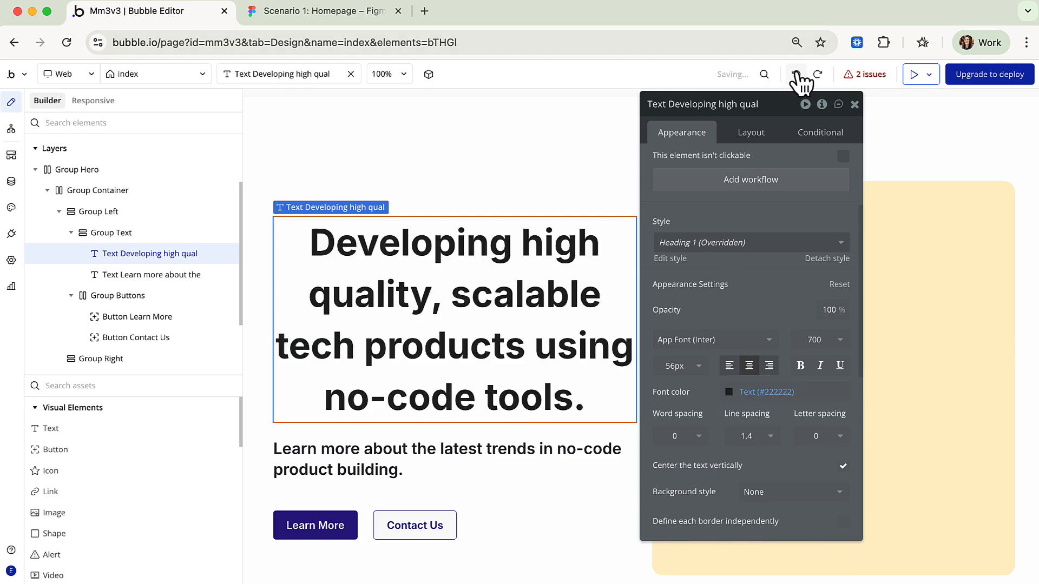
click(796, 73)
click(796, 74)
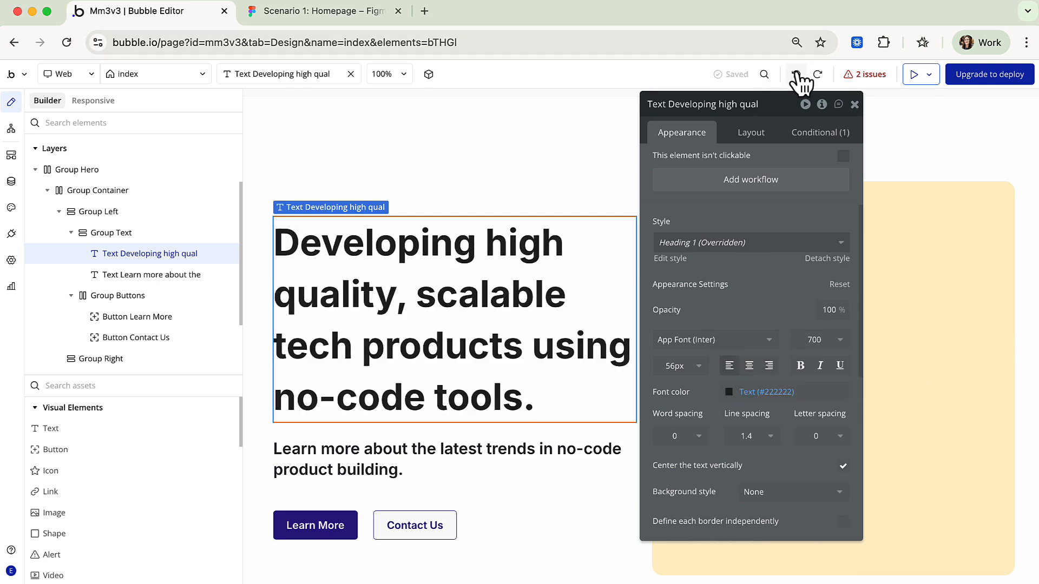
click(795, 74)
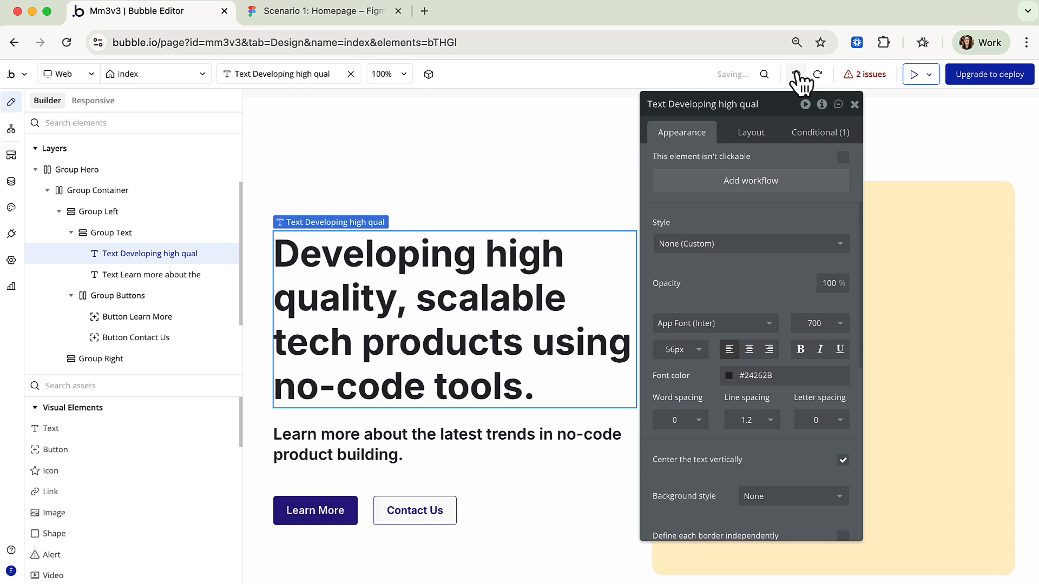
Step: Try to replace the hero headline text with a Button element
right_click(509, 282)
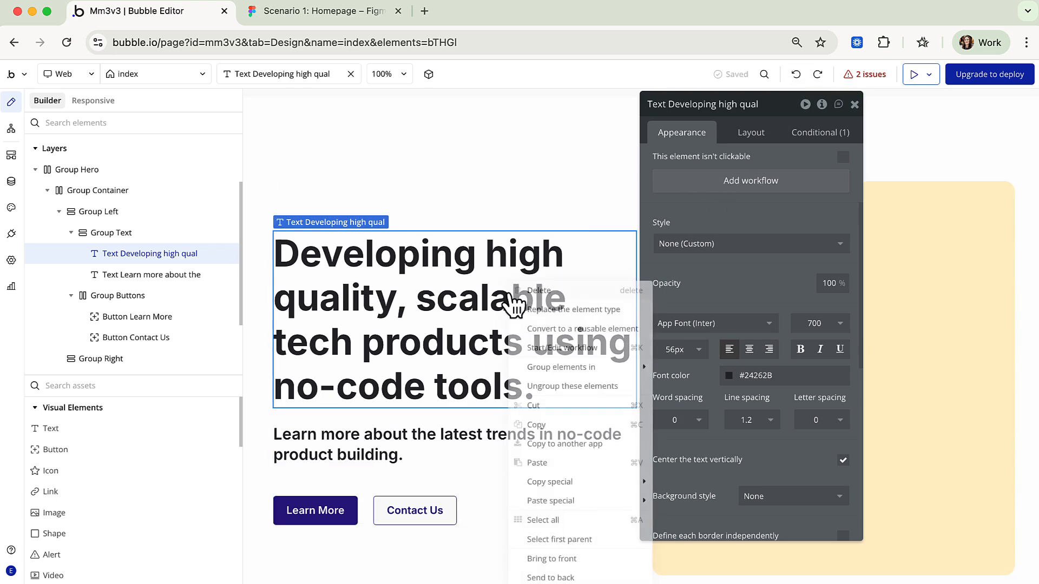
click(580, 310)
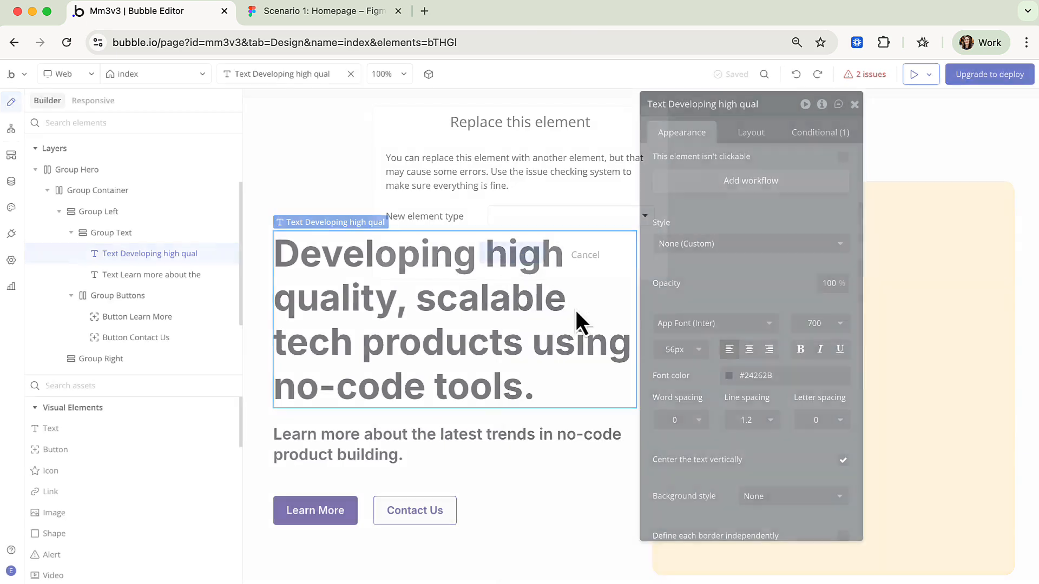
click(592, 214)
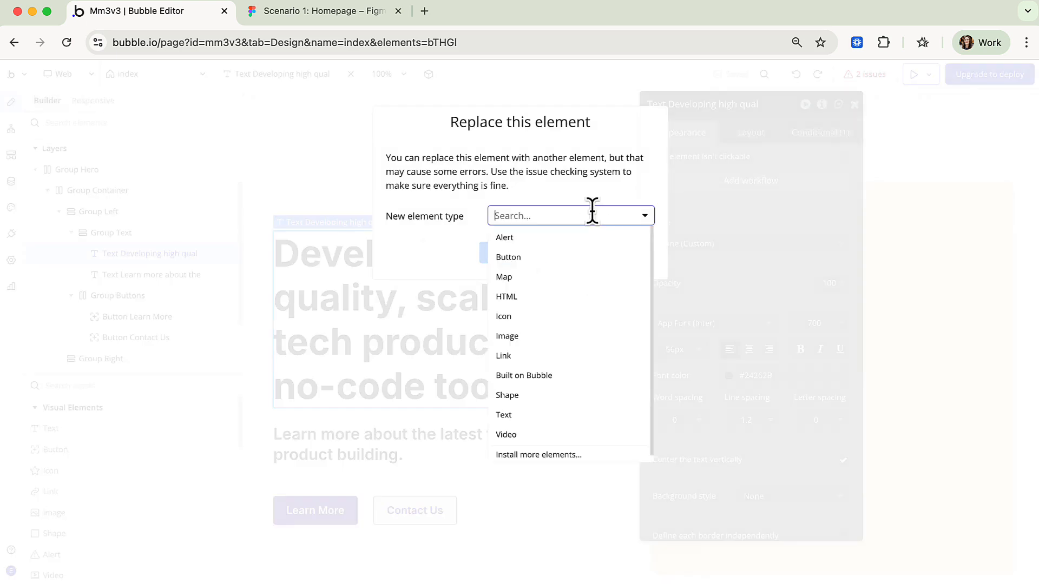
click(592, 256)
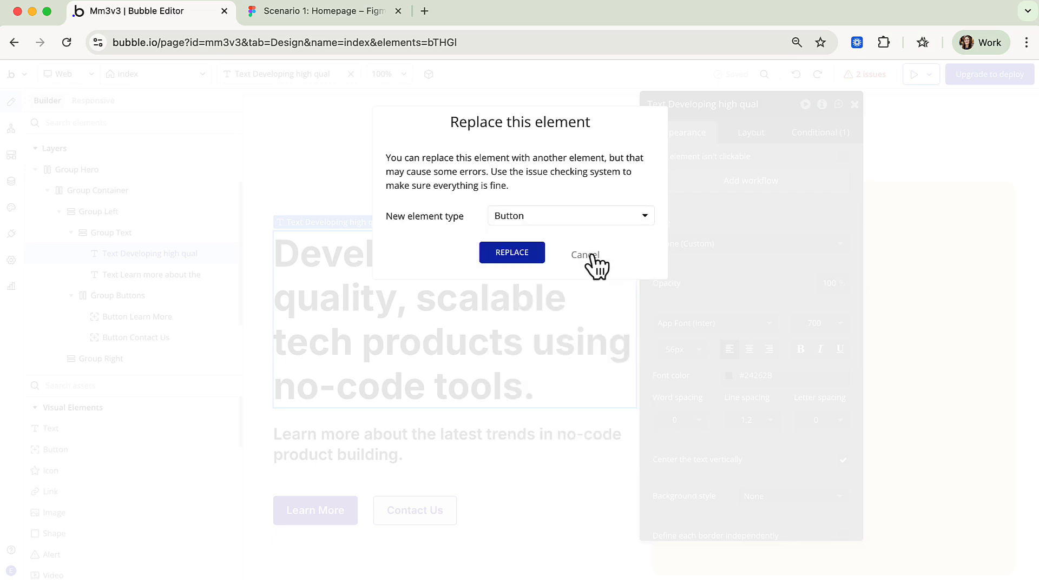
click(517, 252)
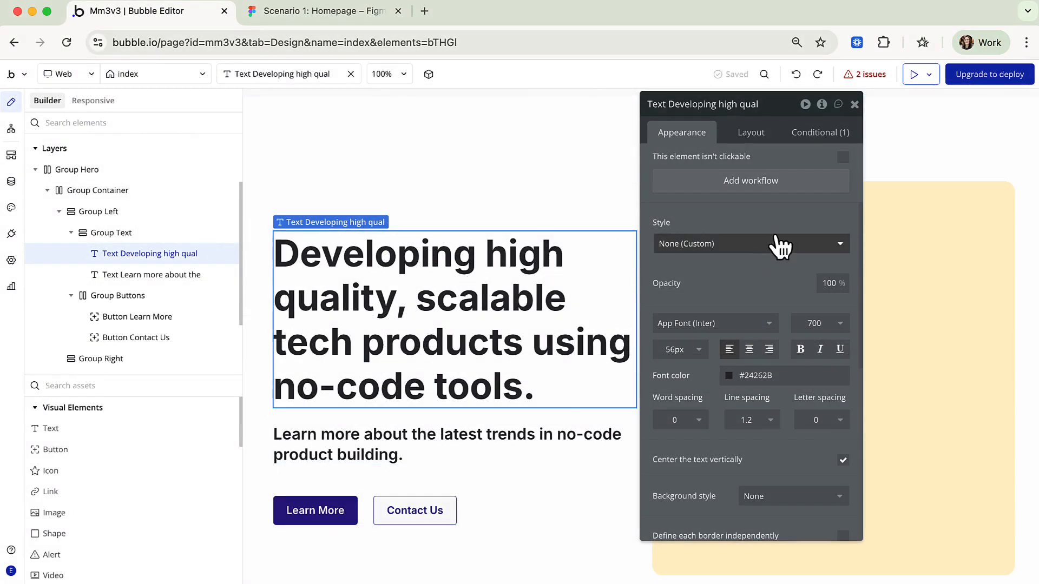
Step: Review the HTML tag options available for the hero headline text
scroll(774, 264, up, 2)
scroll(774, 264, up, 2)
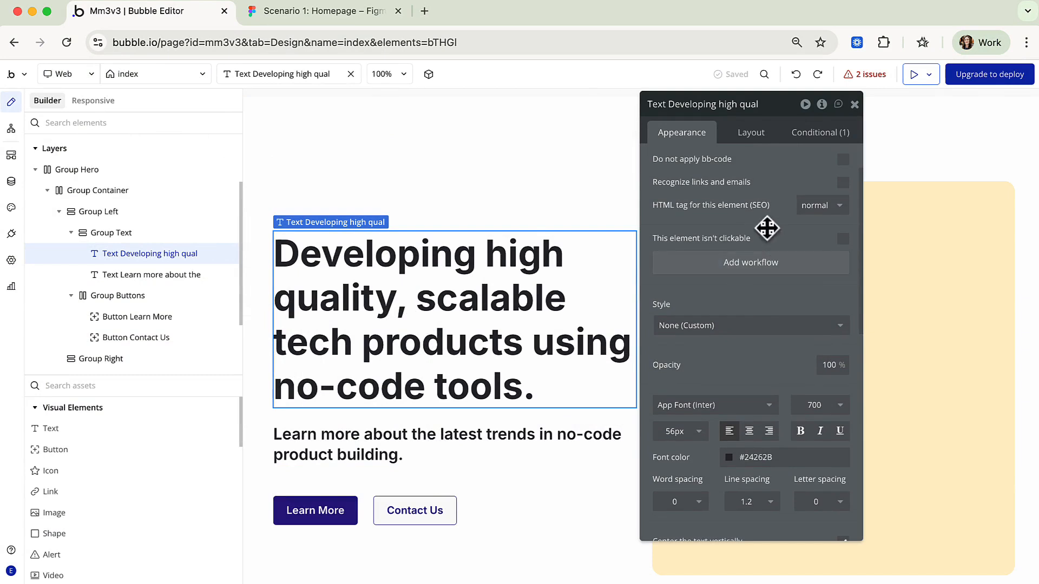
click(818, 207)
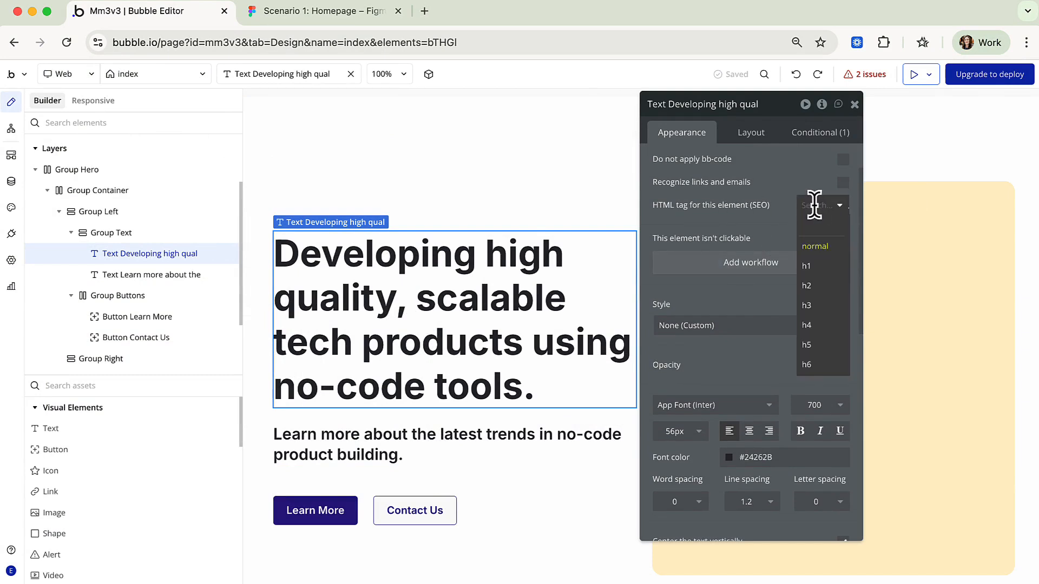
click(786, 208)
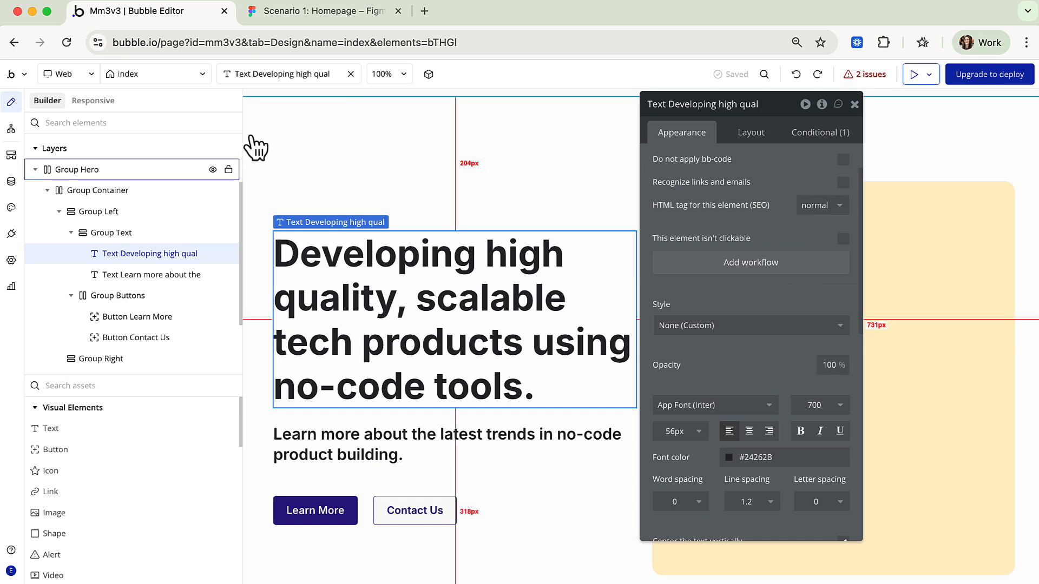
Step: Open the app's style variables to examine the default fonts and colors
click(12, 208)
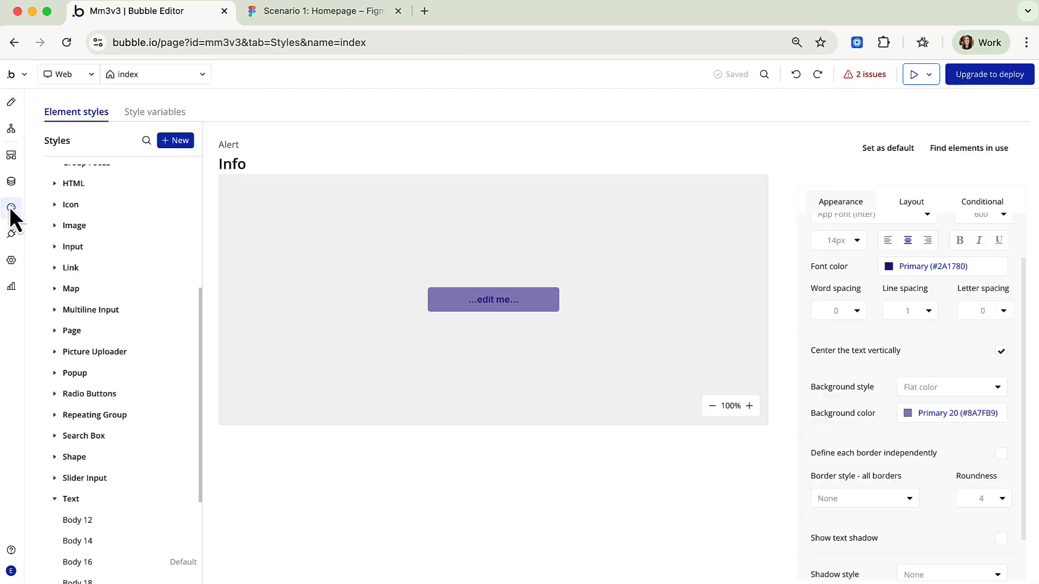
click(156, 112)
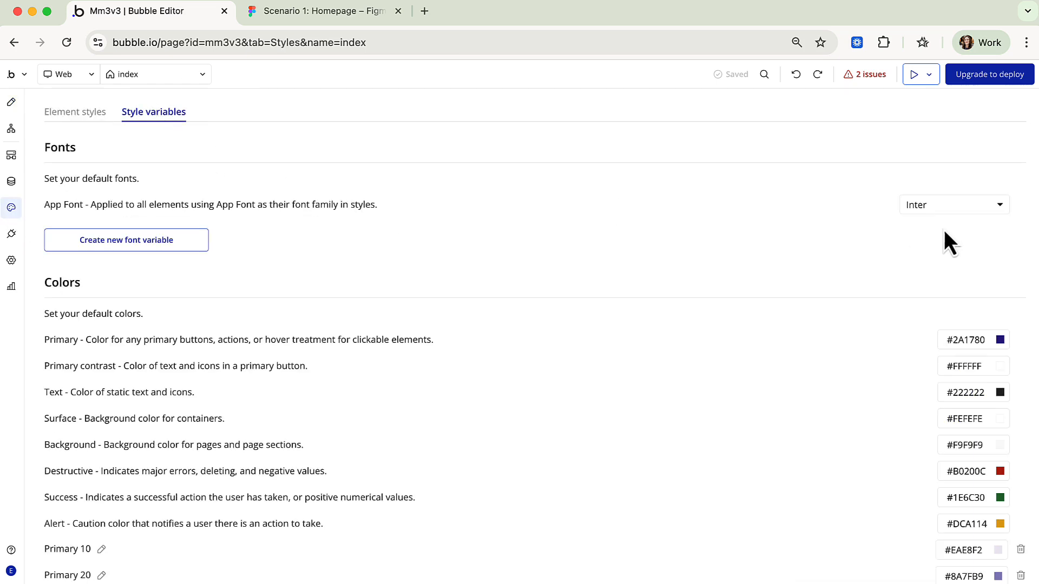
Step: Delete the Body 12 style from the app's Text element styles
click(64, 115)
scroll(101, 379, down, 2)
scroll(100, 385, down, 2)
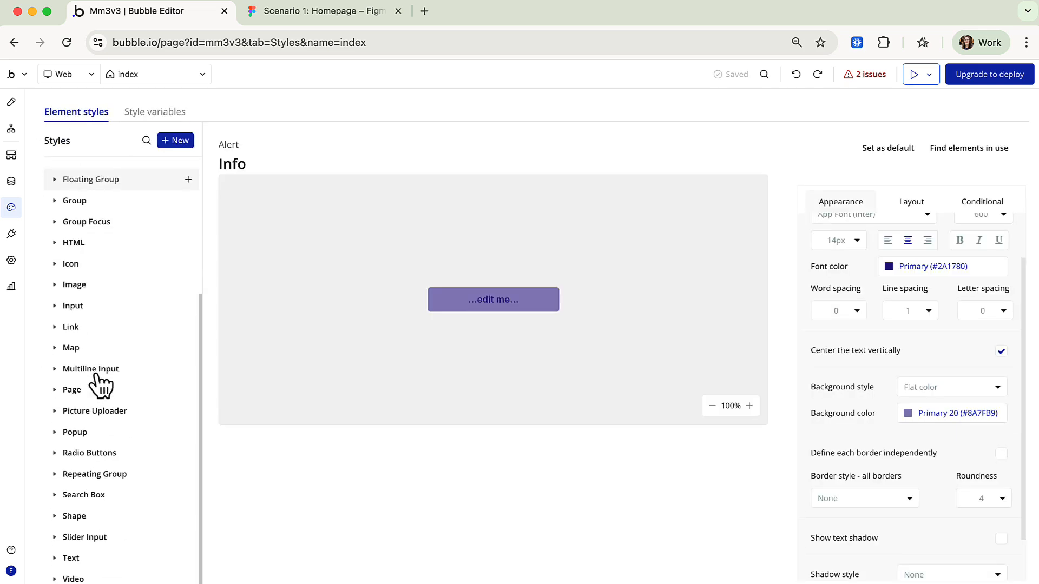
click(66, 556)
scroll(132, 528, down, 4)
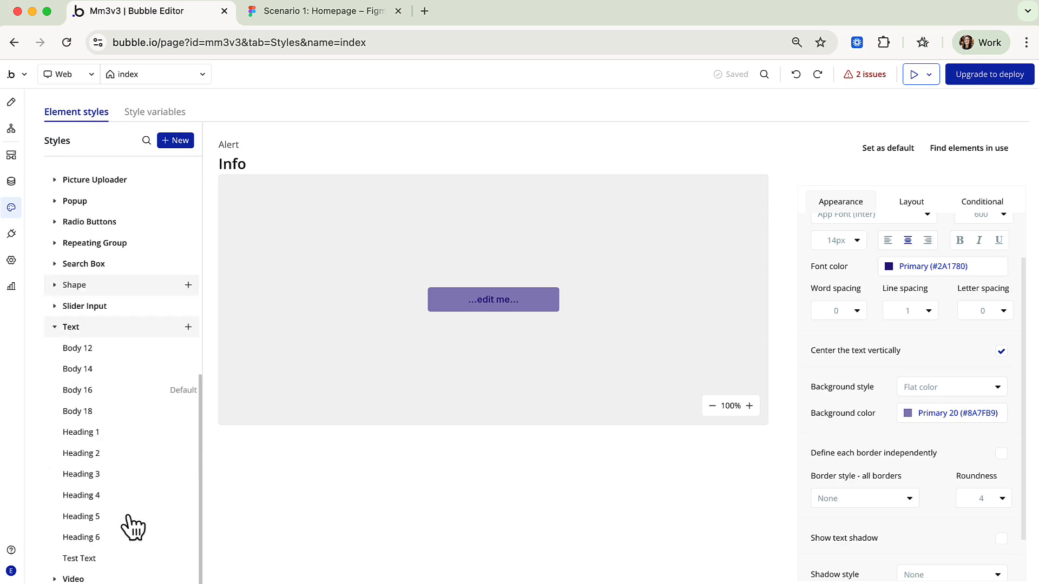
mouse_move(178, 353)
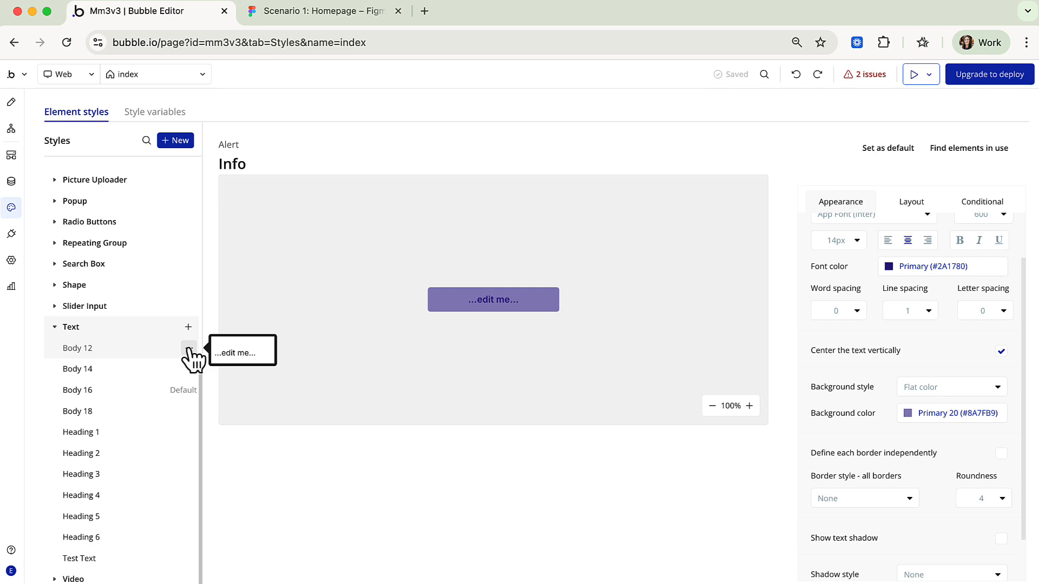
click(189, 349)
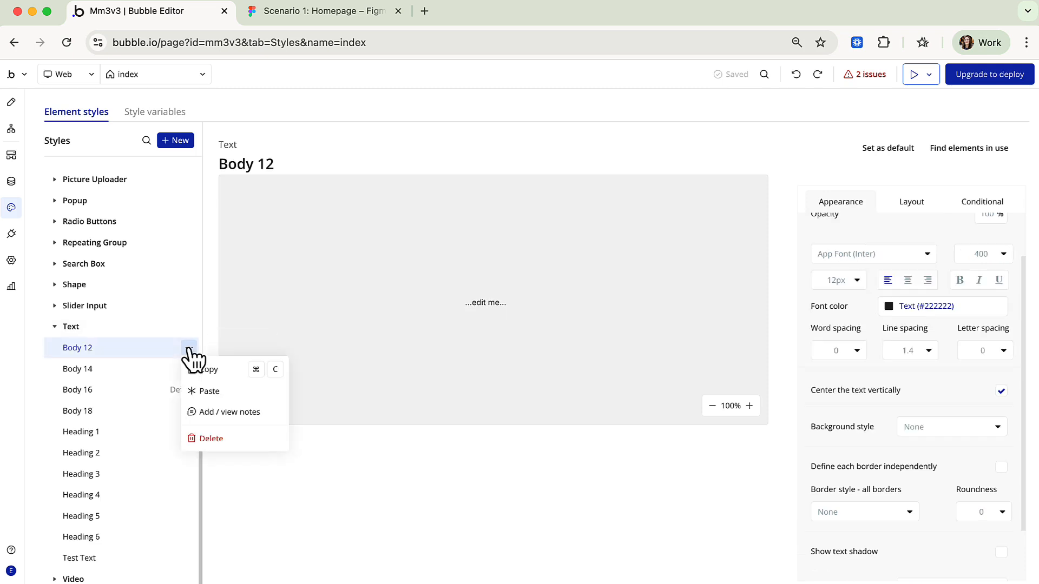
click(209, 439)
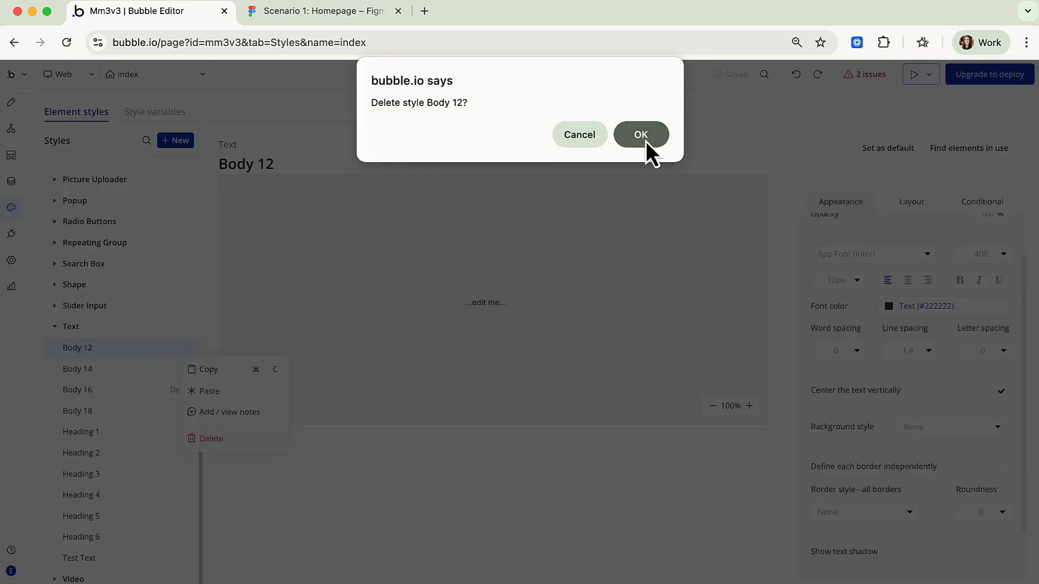
click(641, 136)
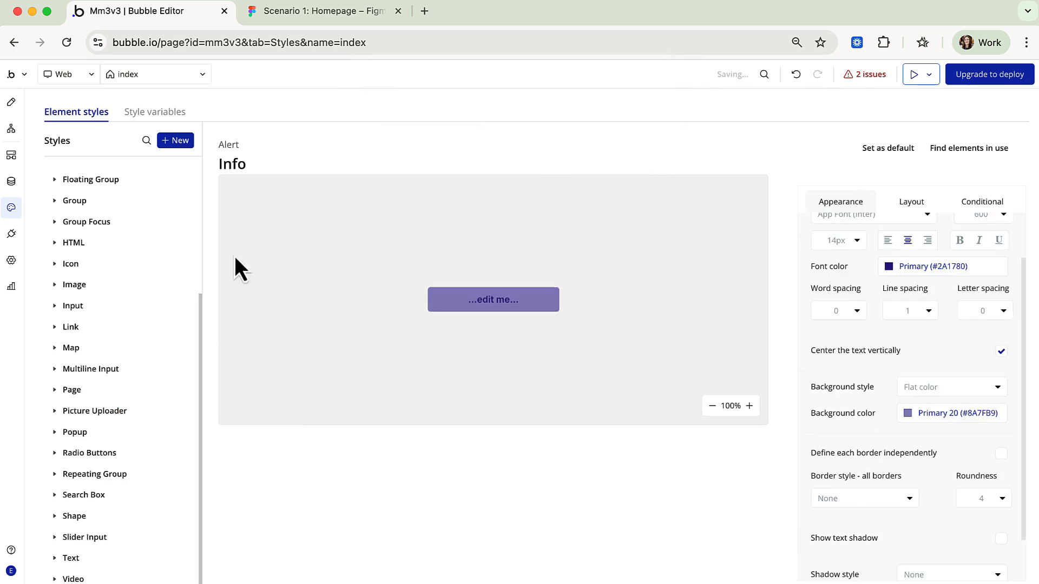
Step: Delete the Body 14 text style
click(61, 557)
scroll(125, 546, down, 4)
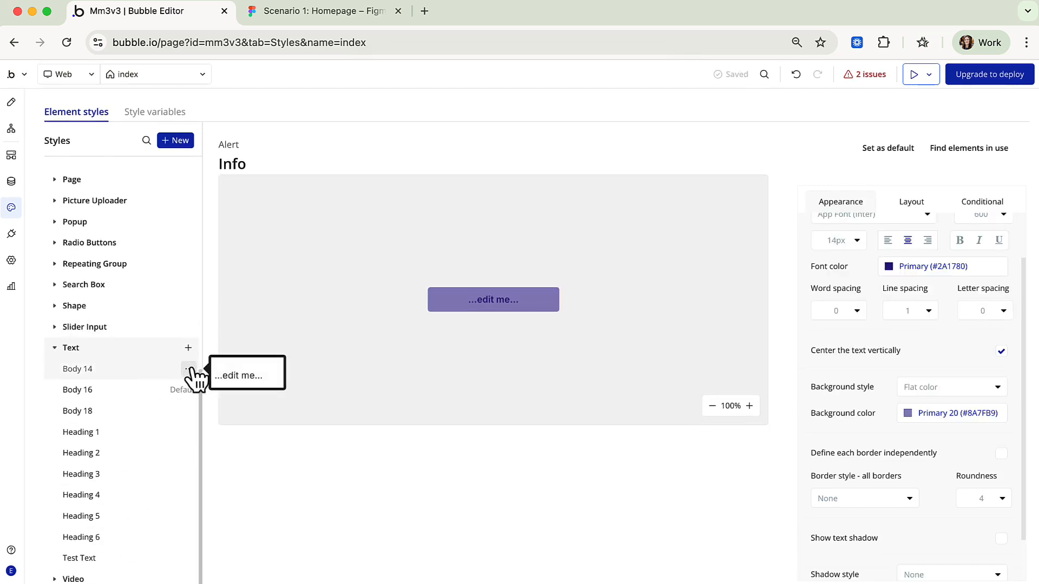
click(188, 369)
click(234, 464)
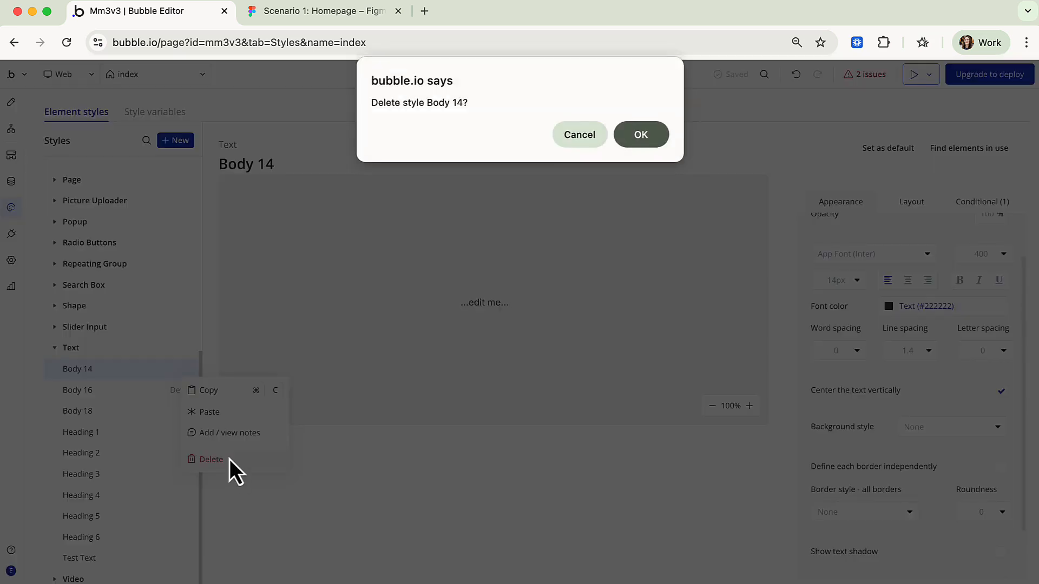
click(661, 135)
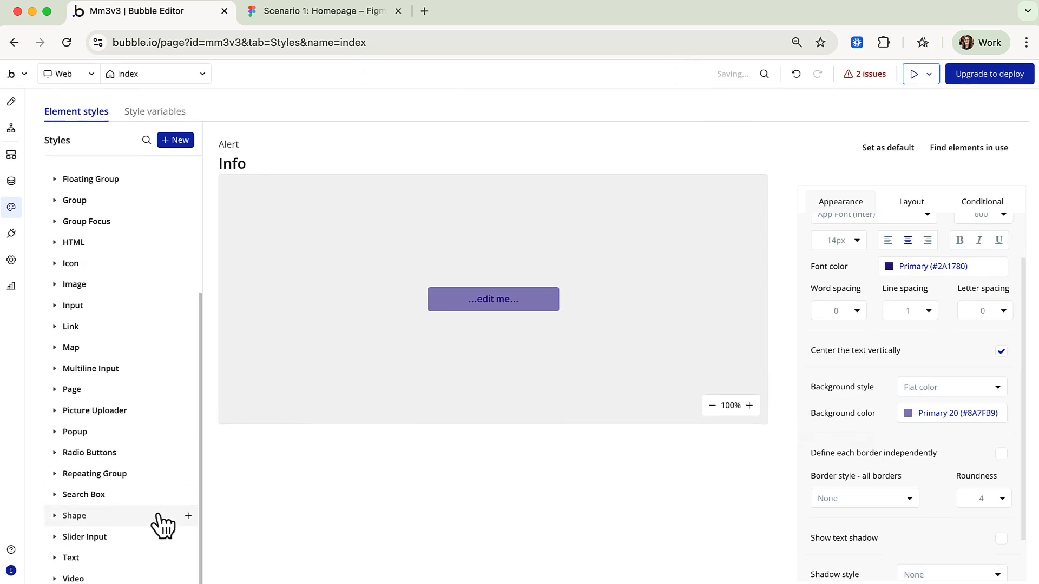
Step: Delete the default Body 16 text style
click(67, 561)
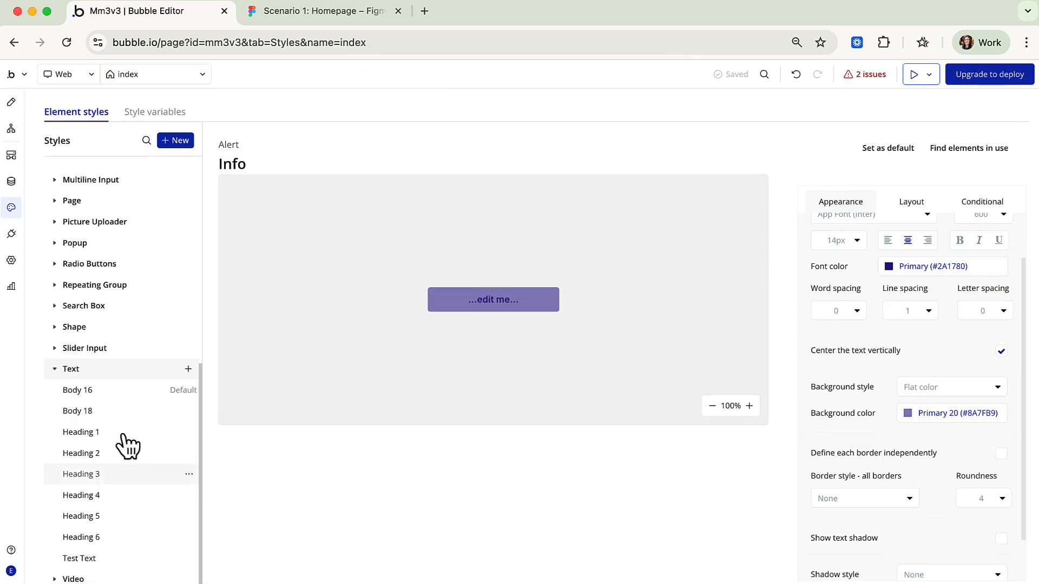
click(188, 390)
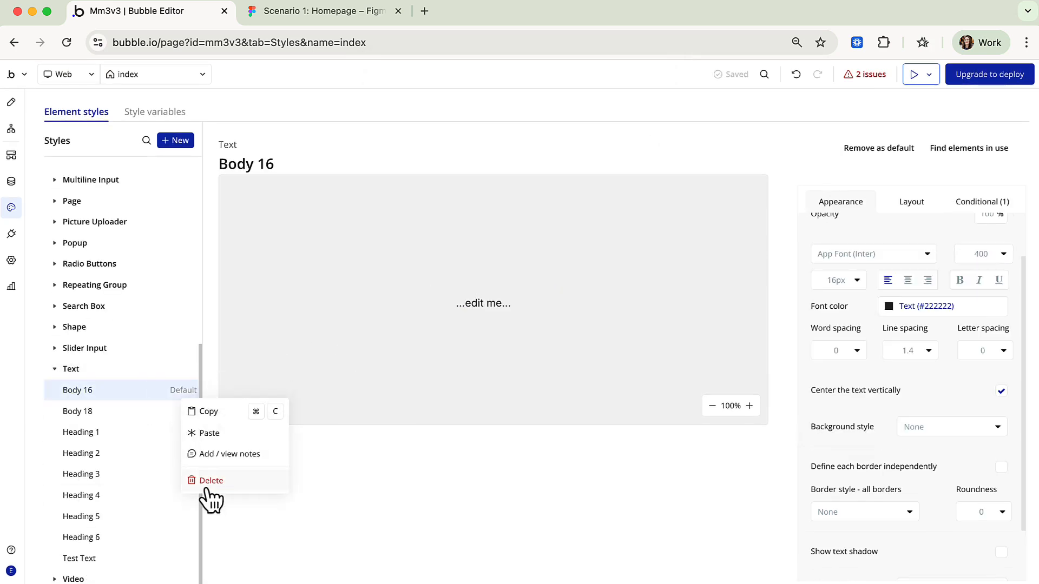
click(210, 480)
click(644, 130)
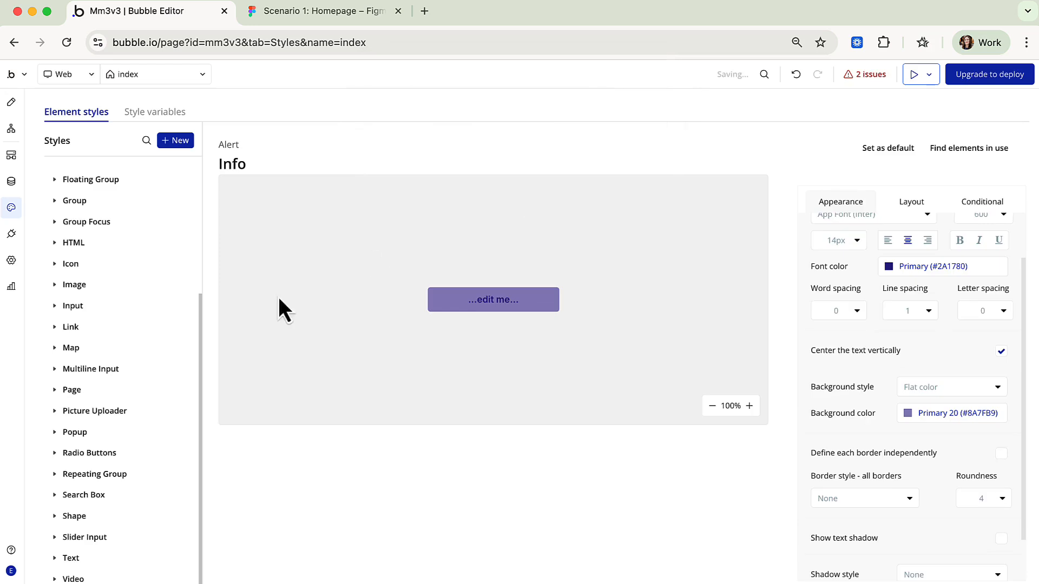
Step: Delete the Body 18 text style
click(69, 560)
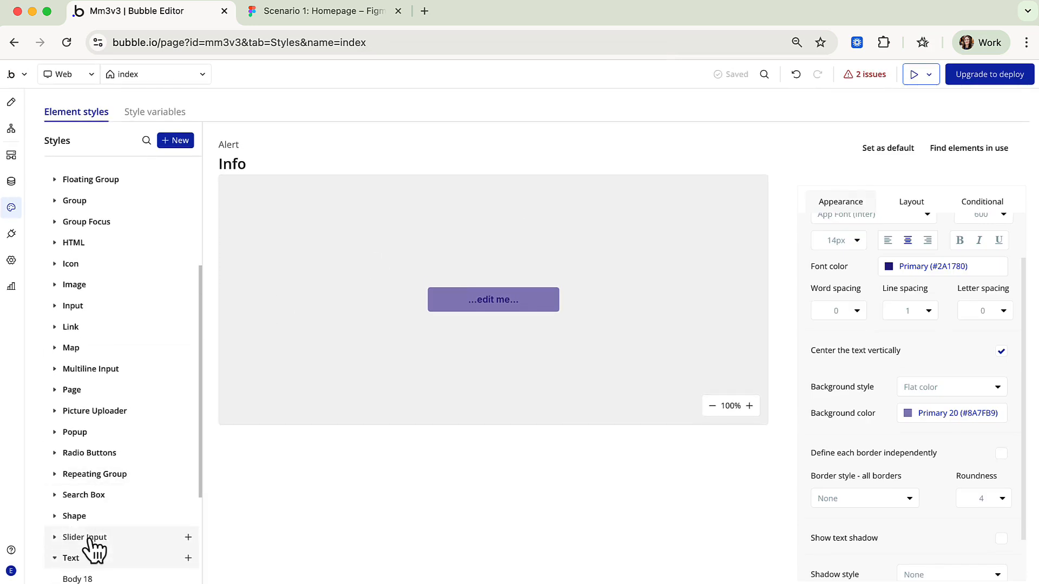
click(189, 412)
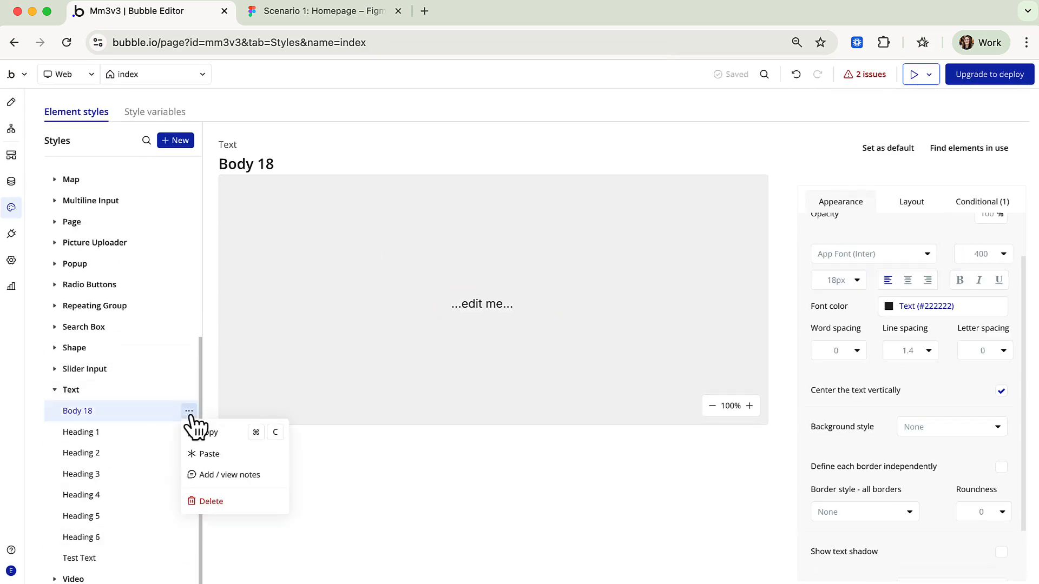
click(217, 500)
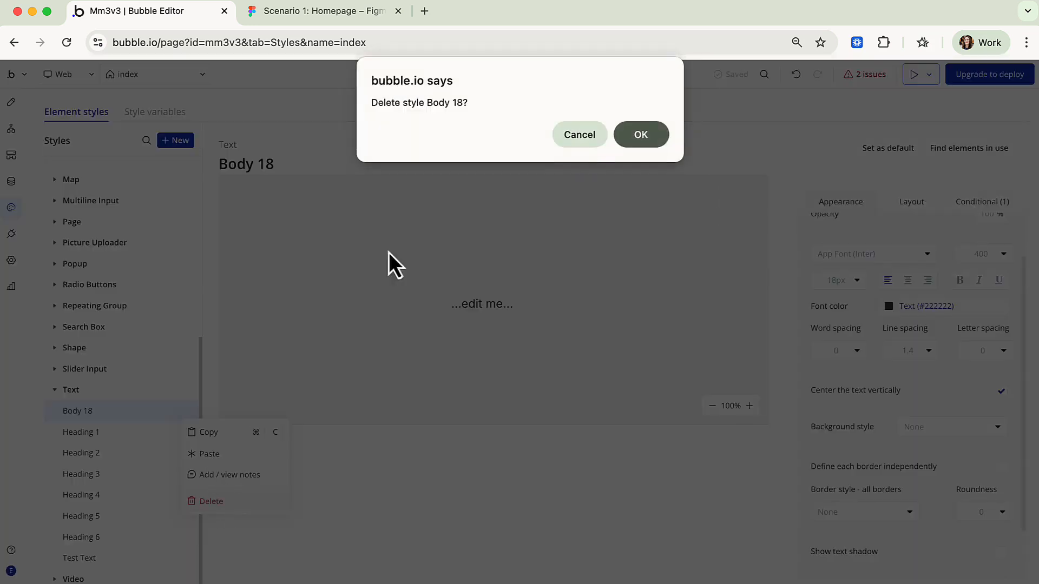
click(661, 133)
Step: Delete the Heading 1 text style
click(64, 559)
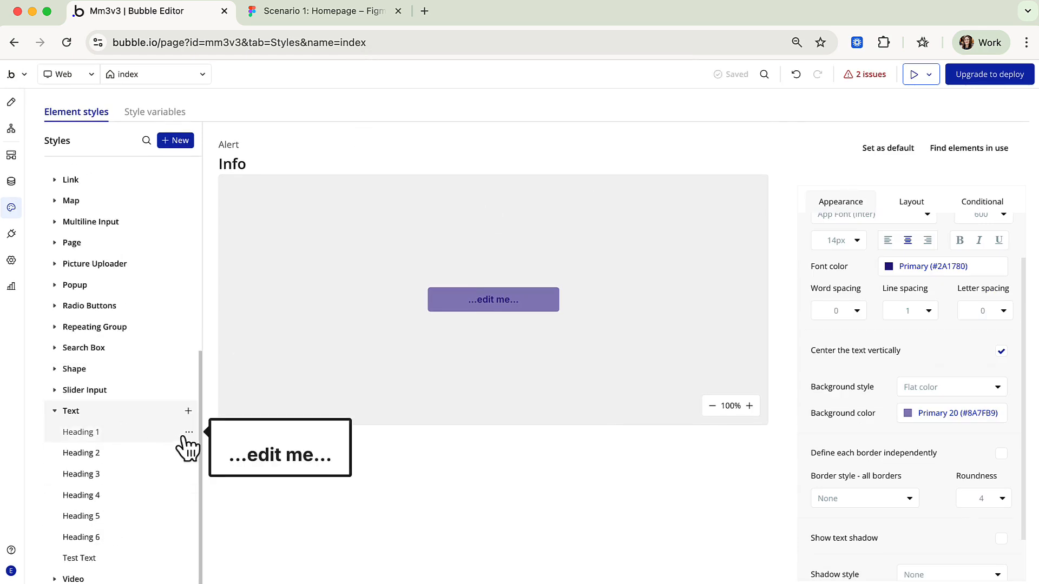
click(189, 432)
click(211, 522)
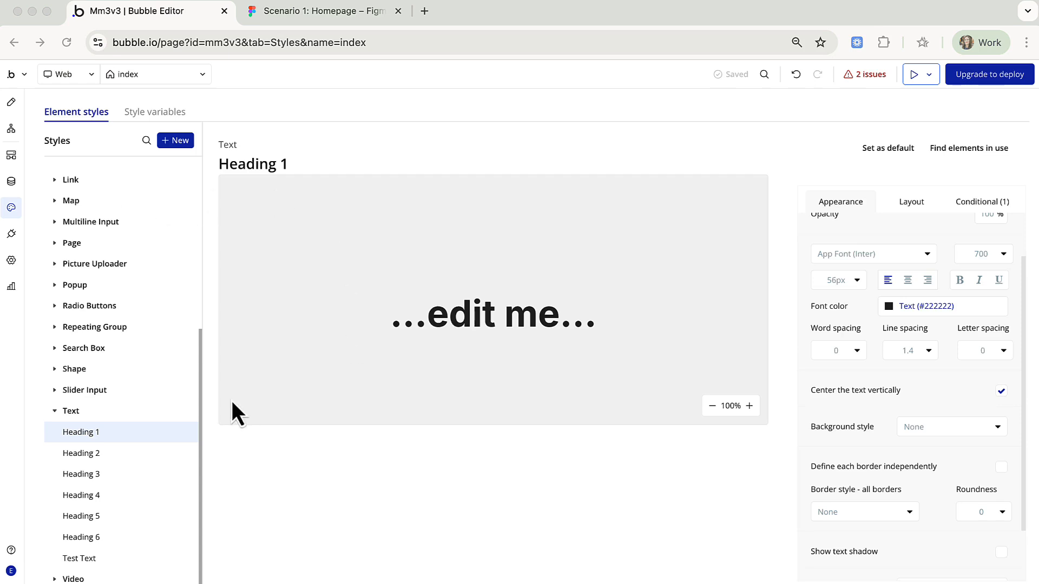
click(189, 433)
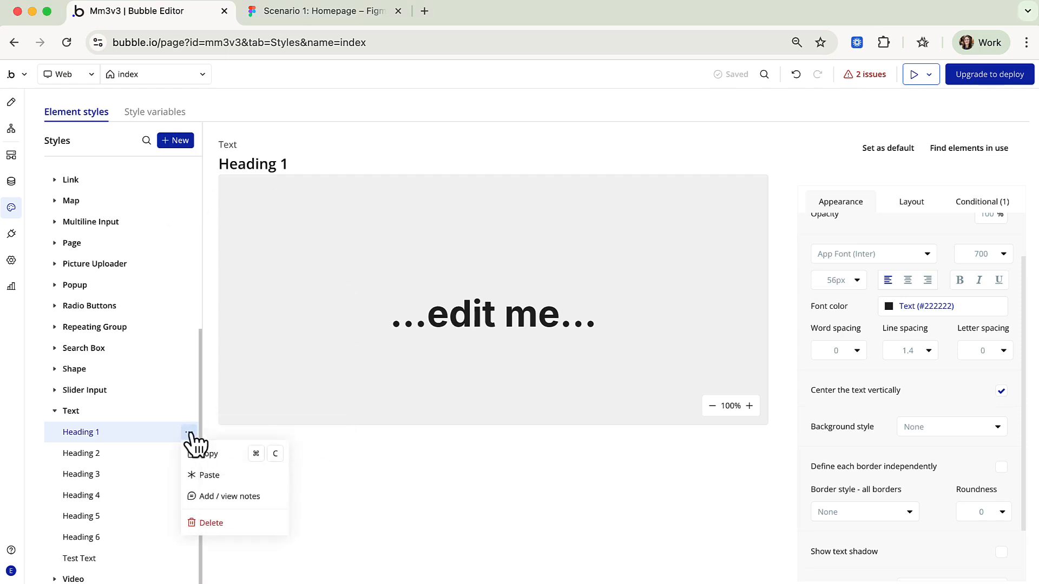
click(205, 523)
click(639, 134)
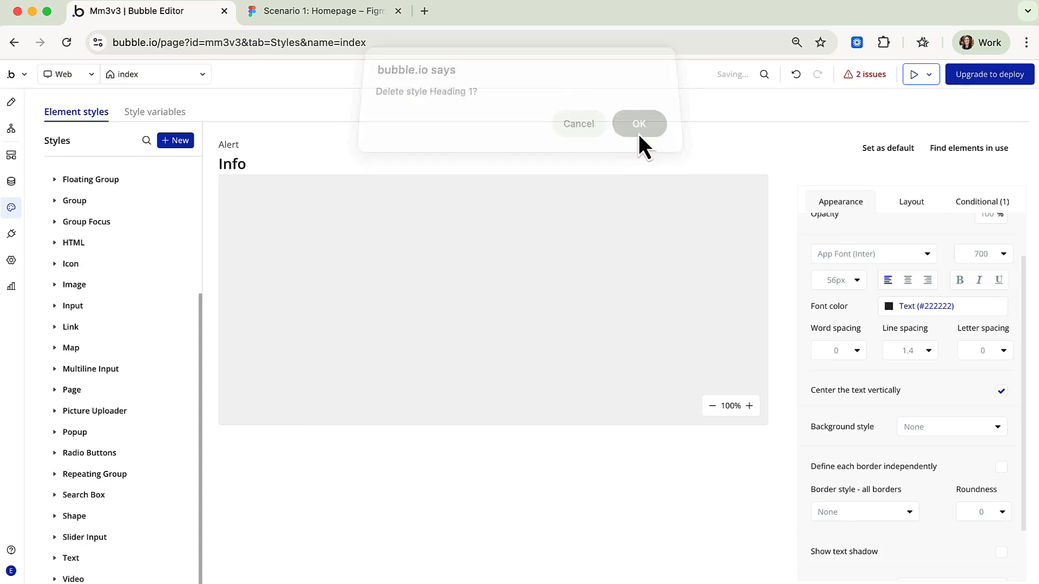
Step: Delete the Heading 2 text style
click(70, 557)
scroll(69, 561, down, 3)
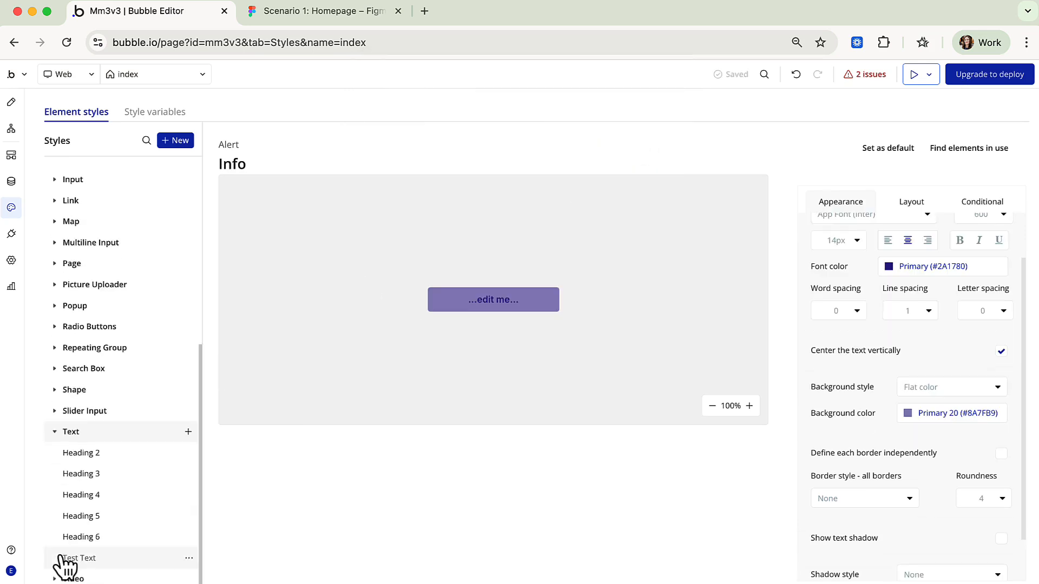
click(189, 453)
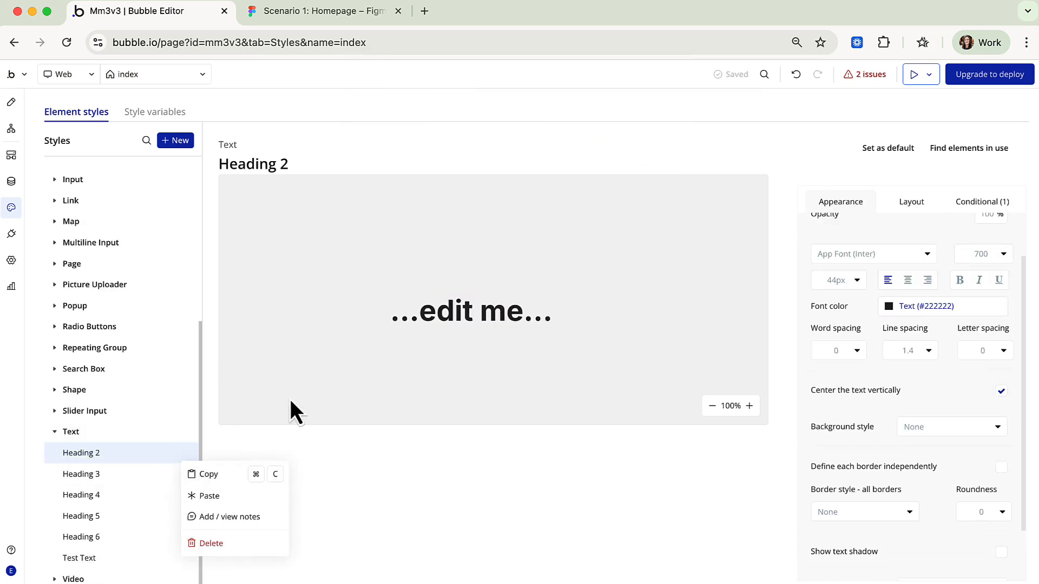
click(211, 543)
click(622, 142)
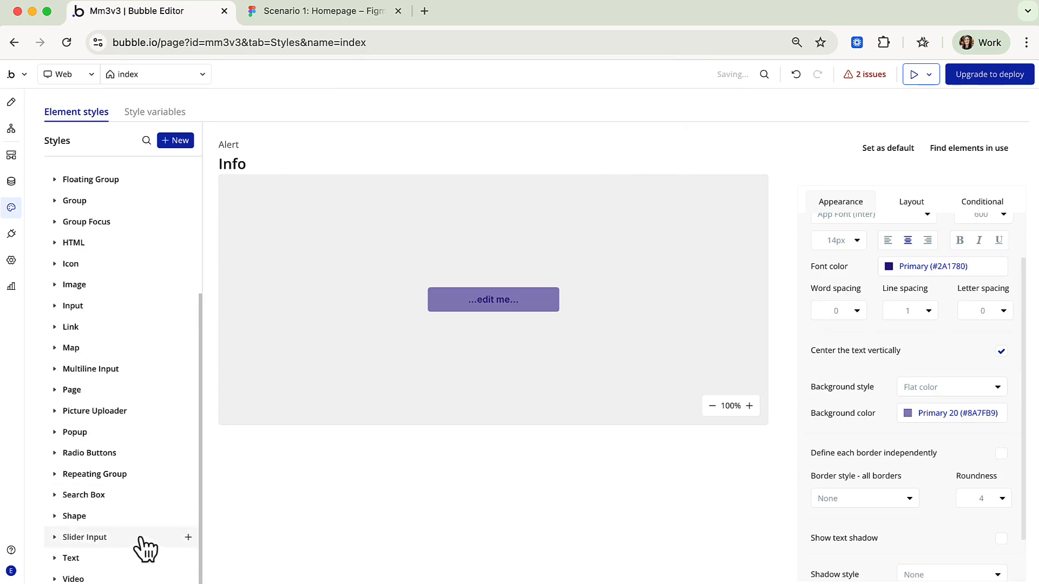
Step: Delete the Heading 3 text style
click(82, 560)
scroll(86, 541, down, 2)
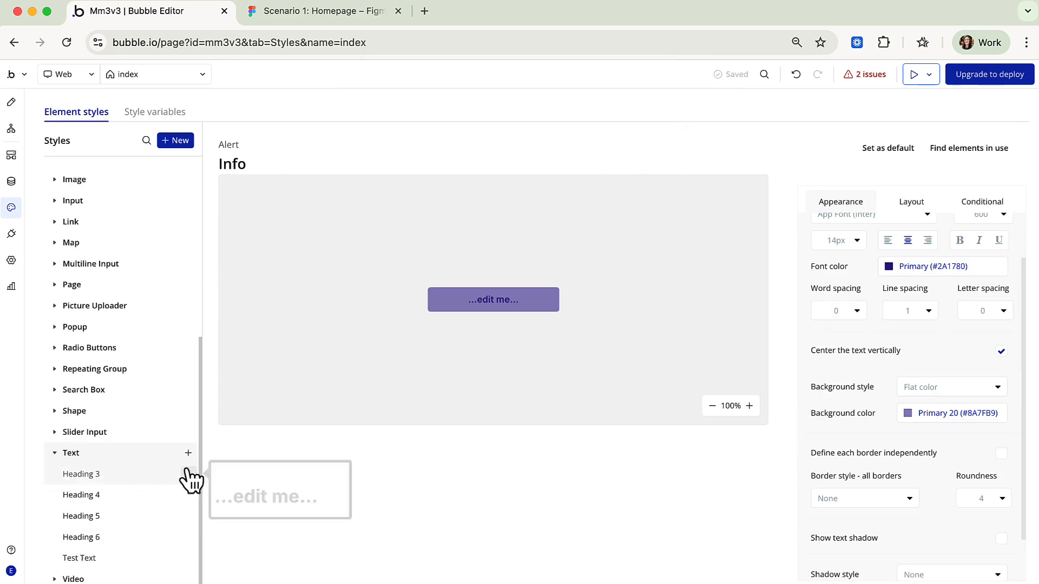
click(189, 476)
click(227, 563)
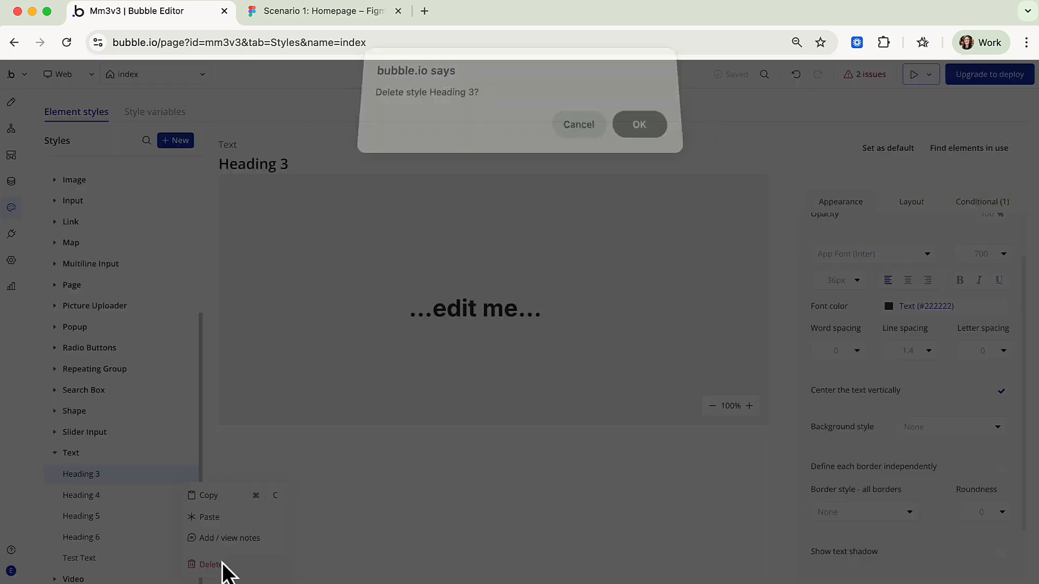
click(635, 132)
Step: Delete the Heading 4 text style
click(108, 556)
scroll(111, 551, down, 3)
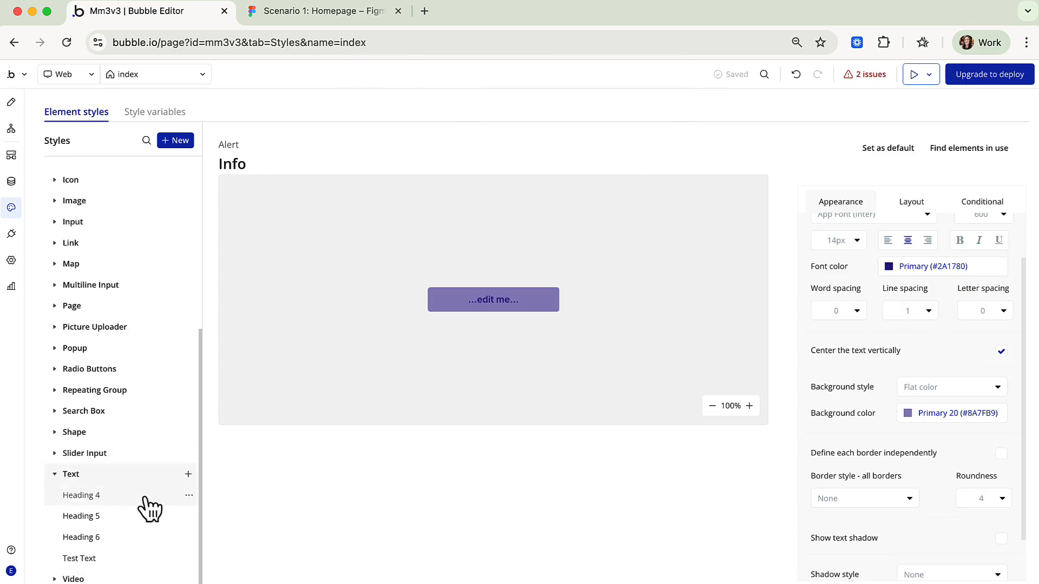
click(189, 495)
click(228, 580)
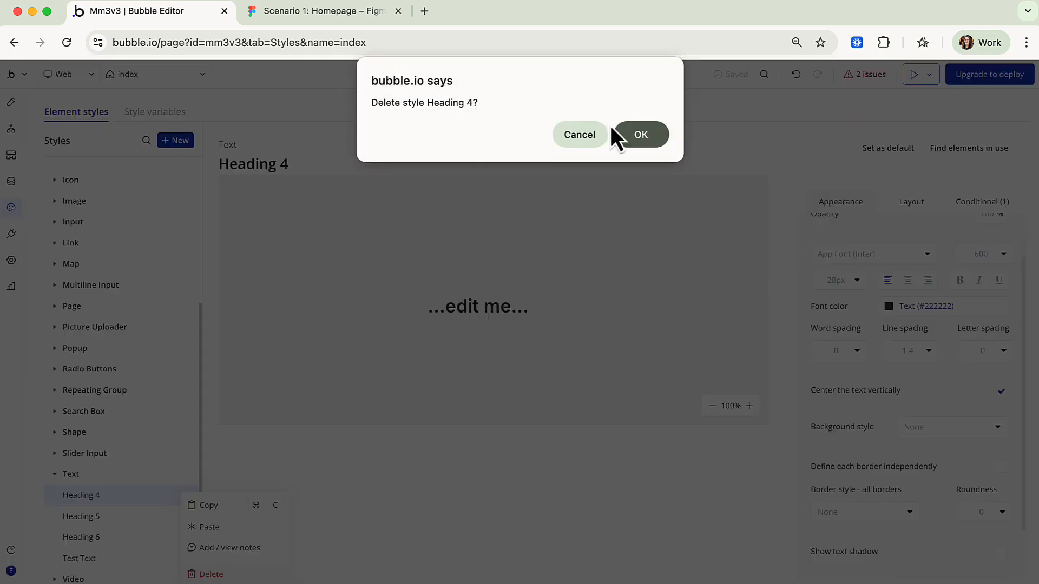
click(660, 132)
Step: Delete the Heading 5 text style
click(76, 558)
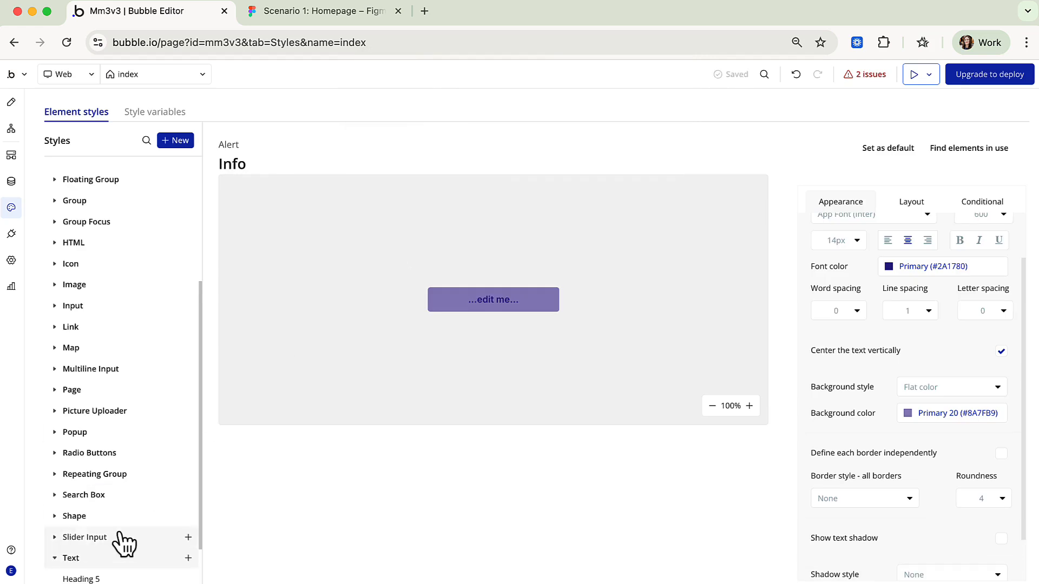
scroll(123, 538, down, 3)
click(189, 516)
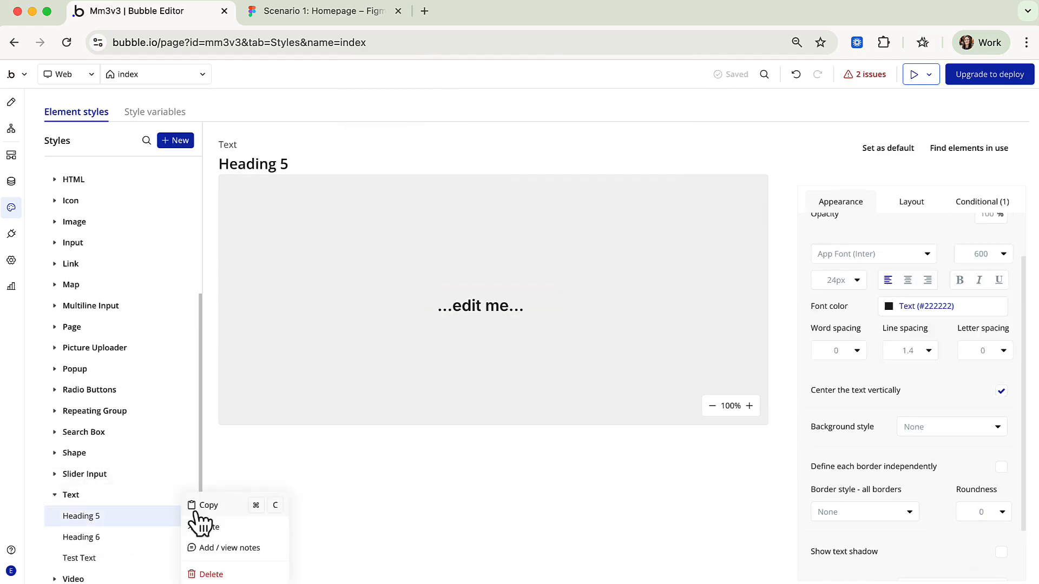
click(216, 574)
click(641, 137)
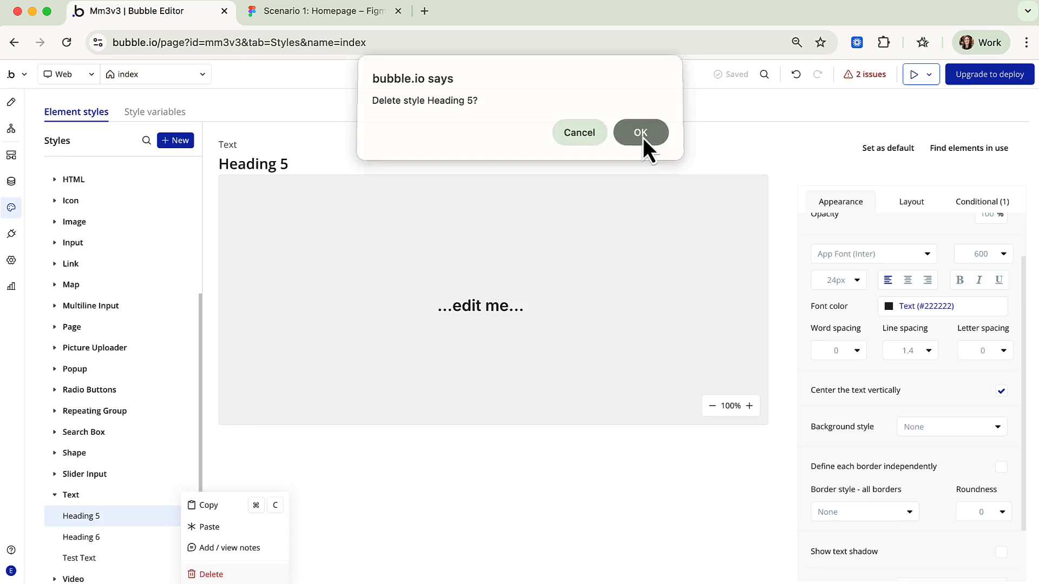
Step: Delete the Heading 6 text style
scroll(127, 541, down, 2)
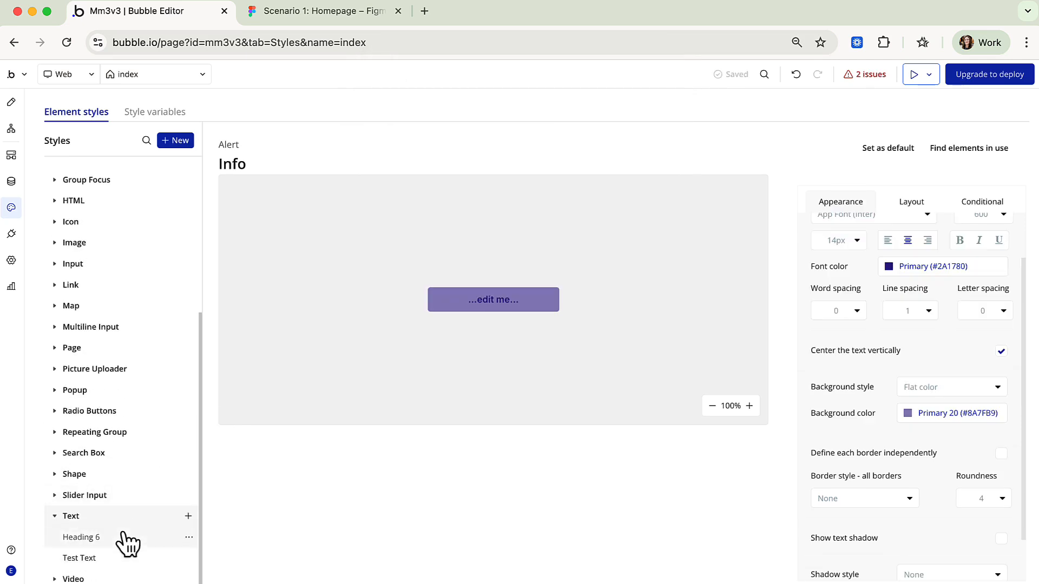
click(189, 538)
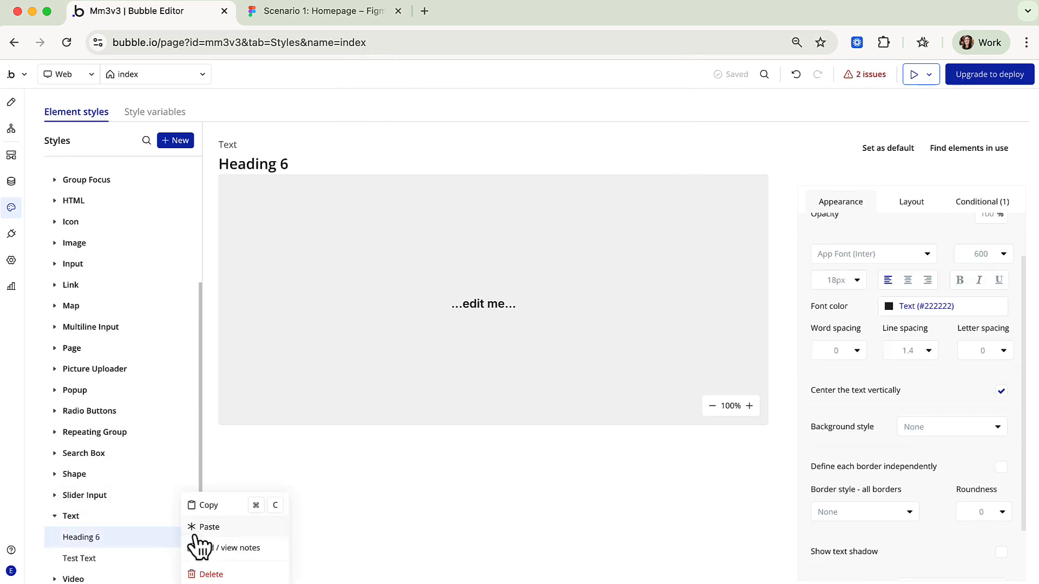
click(216, 575)
click(649, 139)
Step: Delete the Test Text style, the last remaining text style, and return to the index page's design view
click(81, 563)
scroll(152, 530, down, 1)
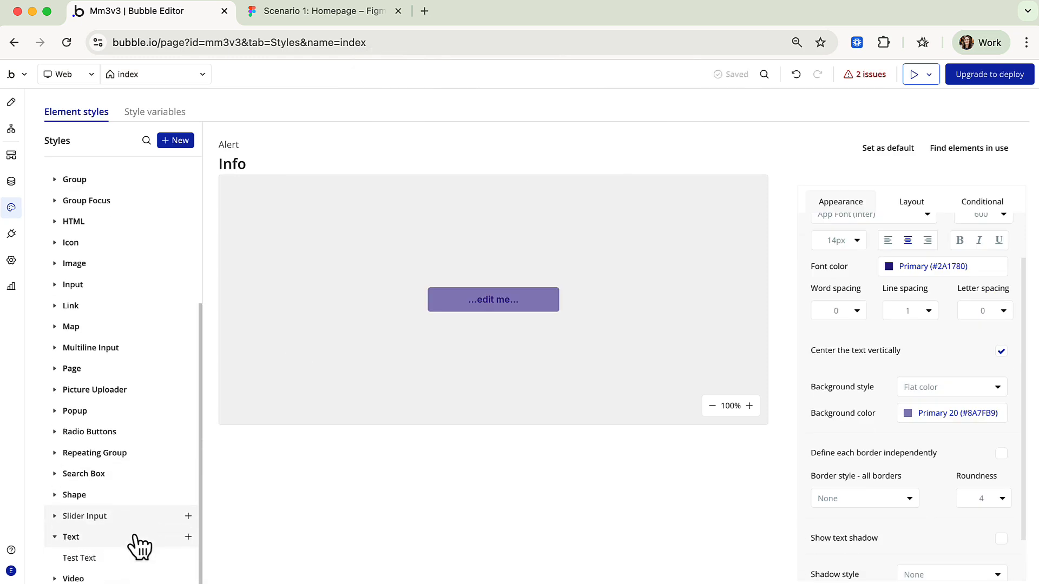
click(188, 557)
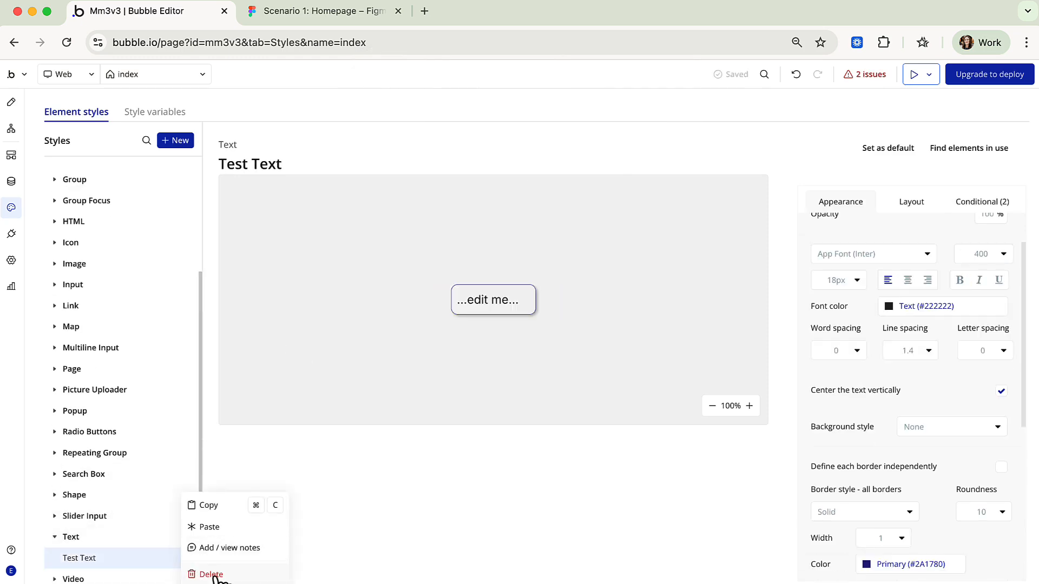
click(214, 575)
click(642, 139)
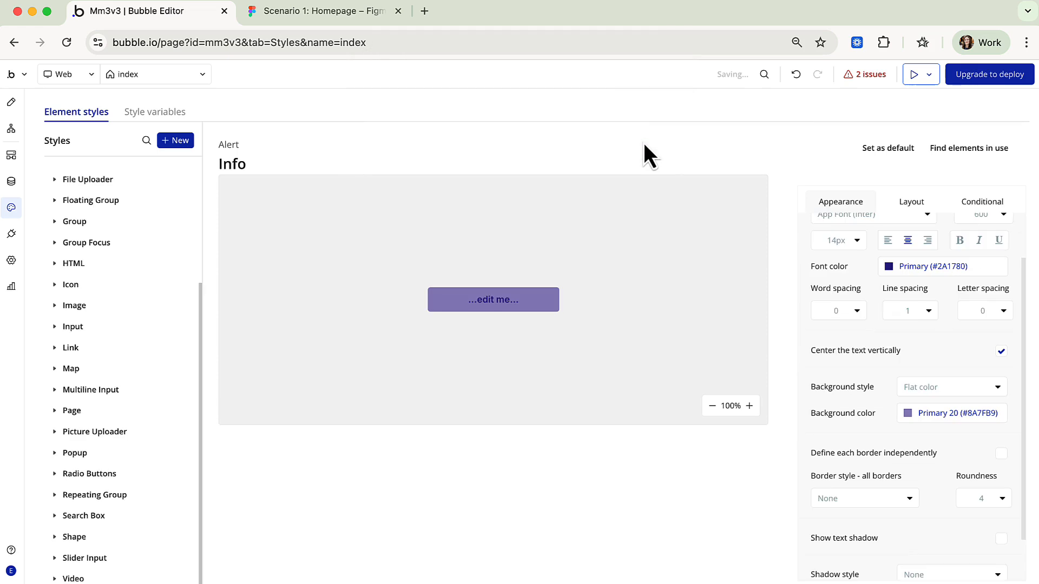
click(11, 103)
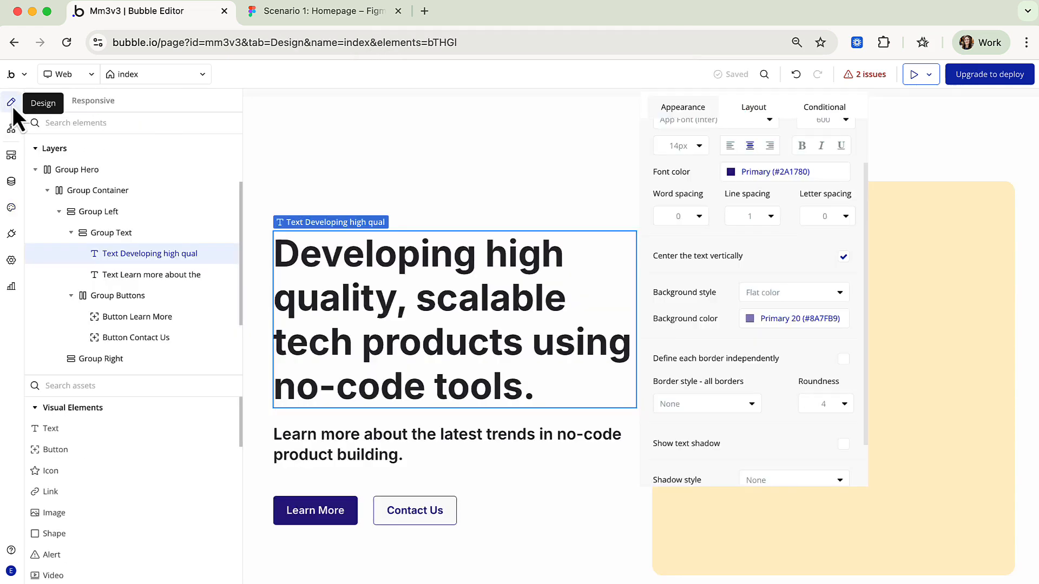
click(854, 105)
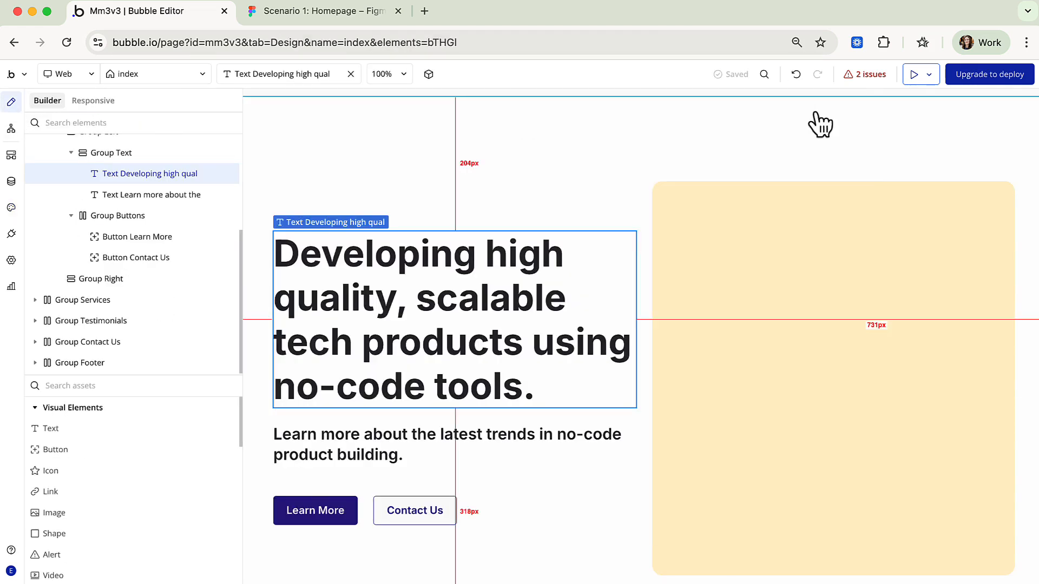
double_click(604, 160)
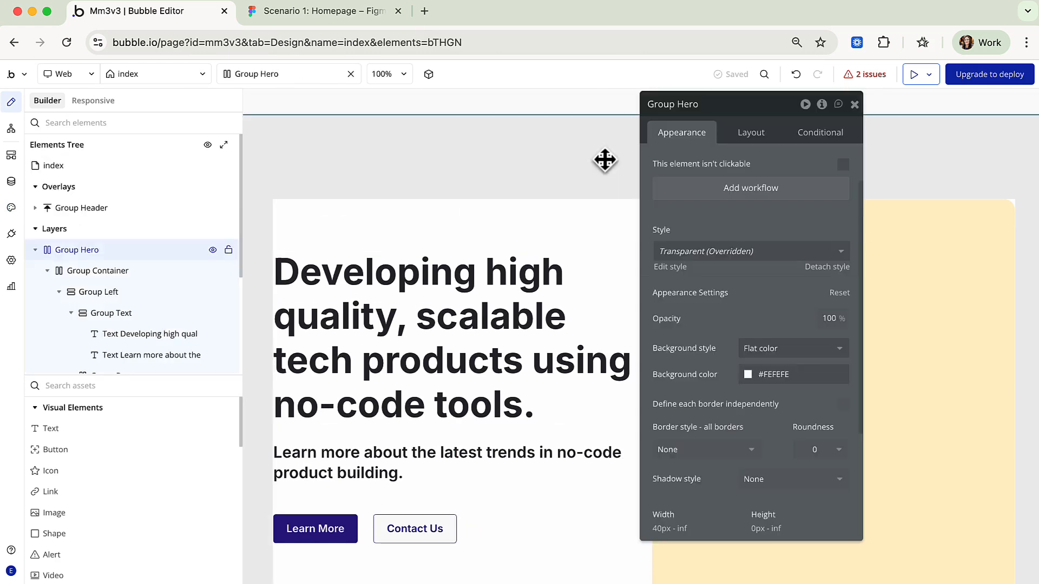
key(Escape)
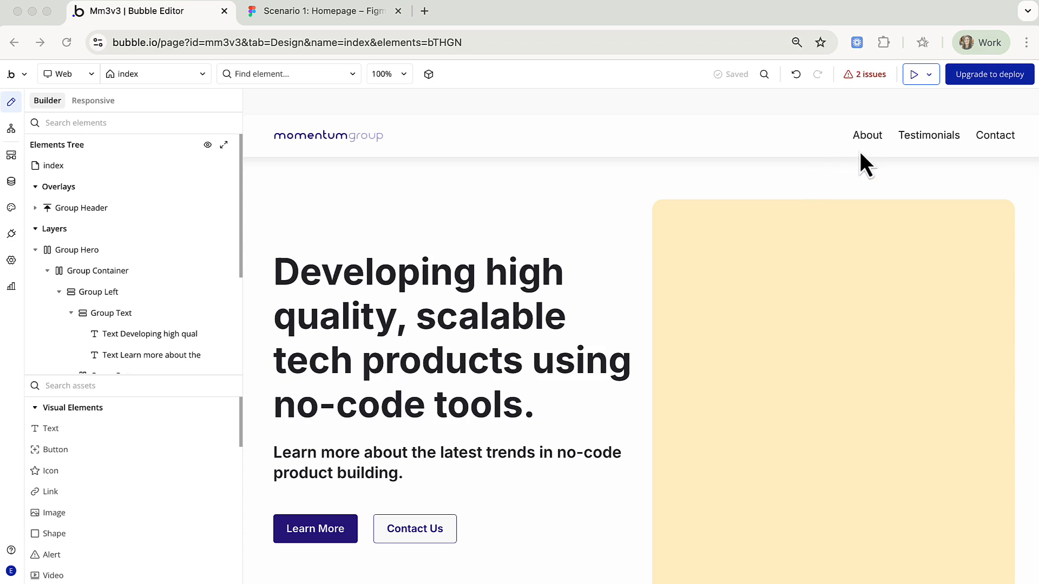
Step: Switch to the Scenario 1: Homepage file in Figma and open its Design - Hi Fi page
click(366, 15)
scroll(60, 337, down, 3)
click(72, 295)
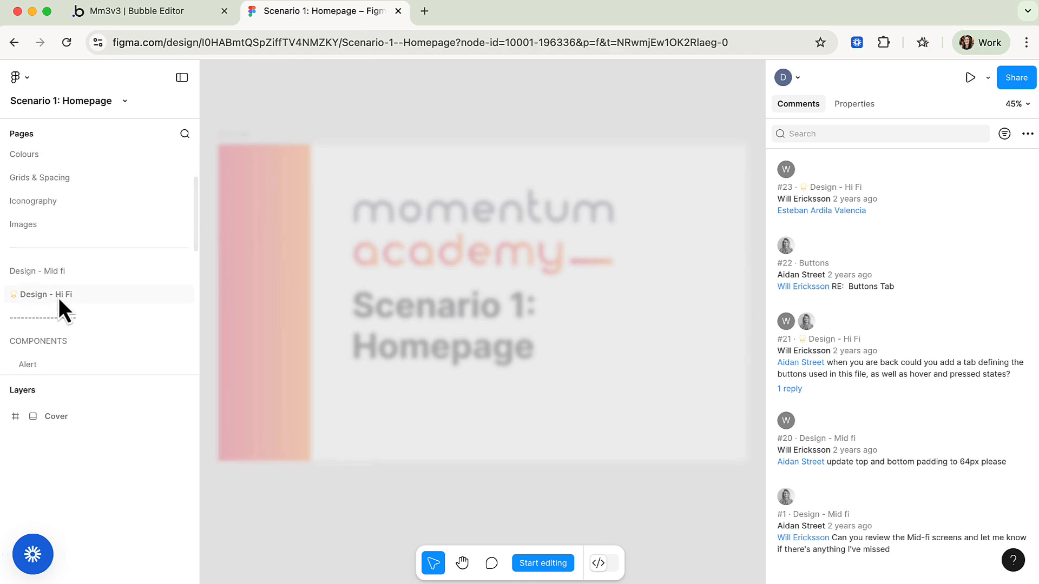
click(271, 239)
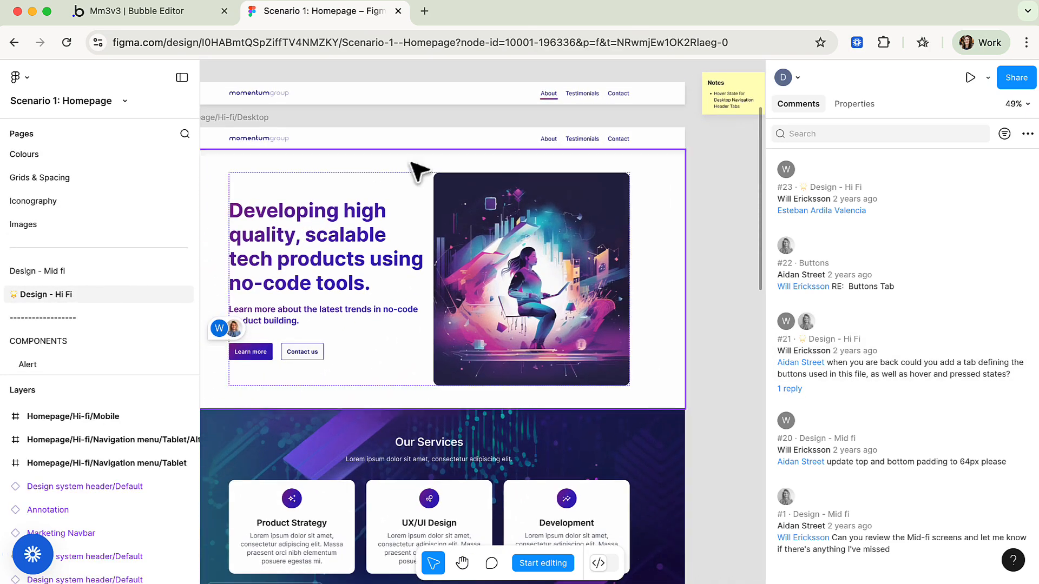
Step: Examine the typography and colour properties of the About link in the desktop homepage's navigation bar
click(550, 142)
double_click(550, 141)
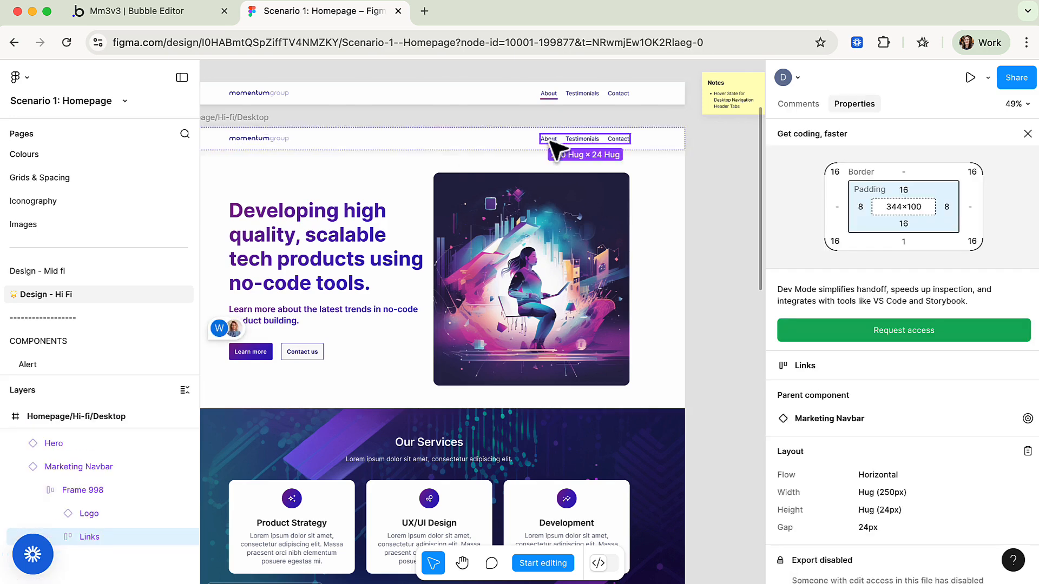
double_click(550, 140)
scroll(550, 141, left, 1)
scroll(555, 147, up, 1)
scroll(554, 147, right, 1)
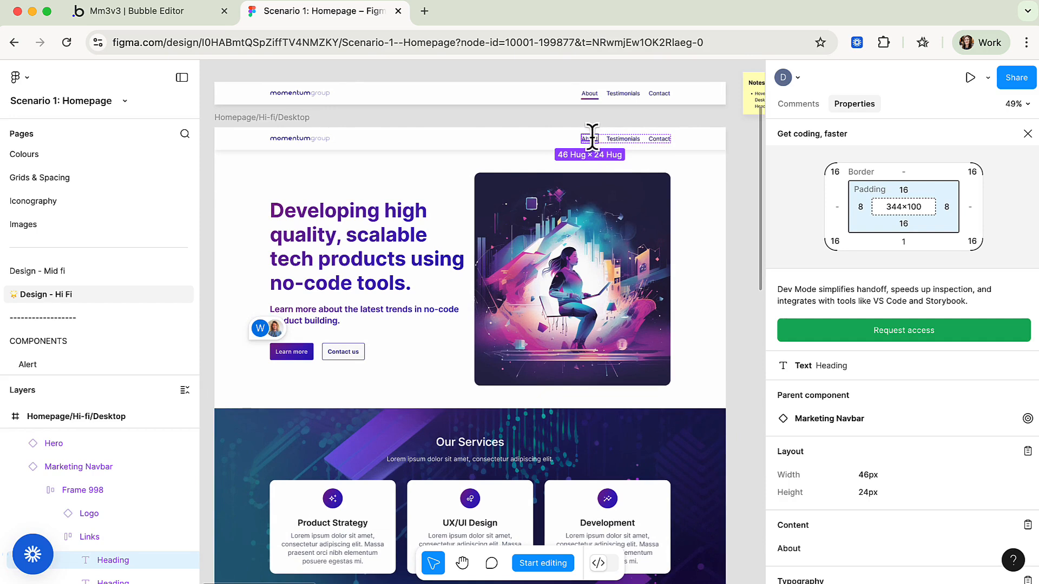
scroll(856, 388, down, 5)
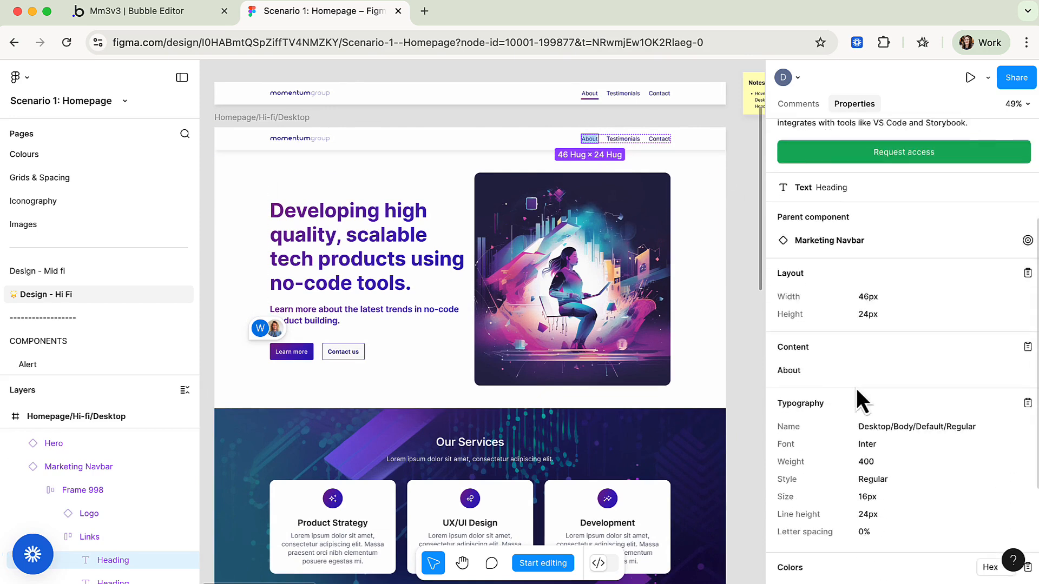
scroll(856, 387, down, 2)
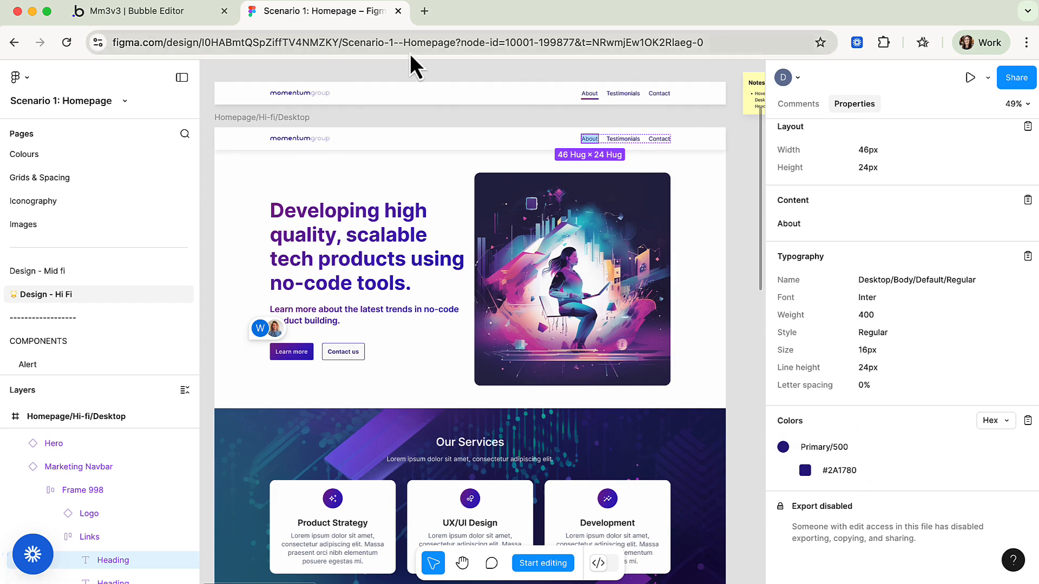
Step: Switch back to the Bubble editor and set the header's About text font colour to the Primary colour variable
click(186, 10)
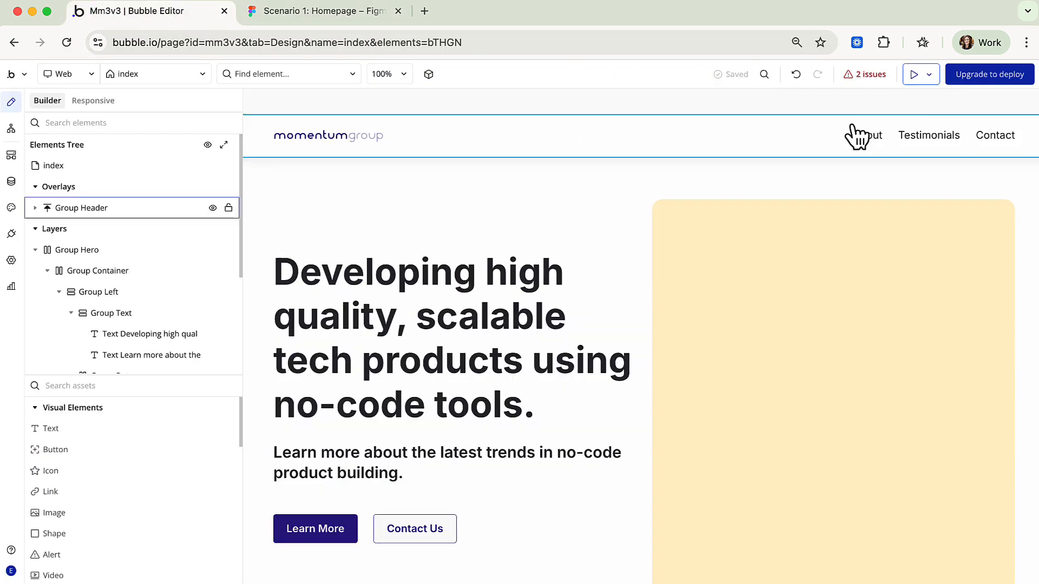
double_click(866, 135)
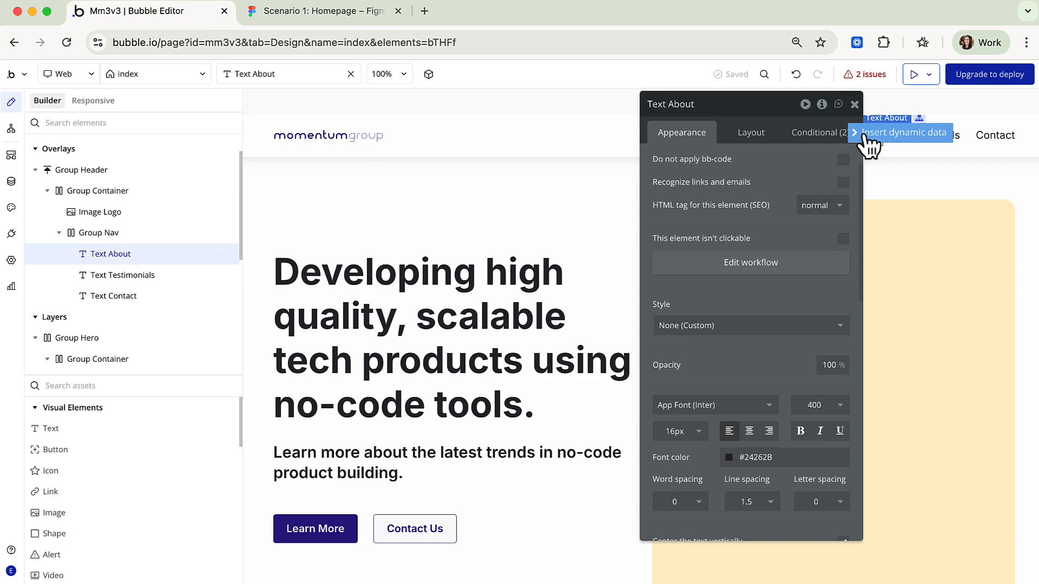
click(727, 458)
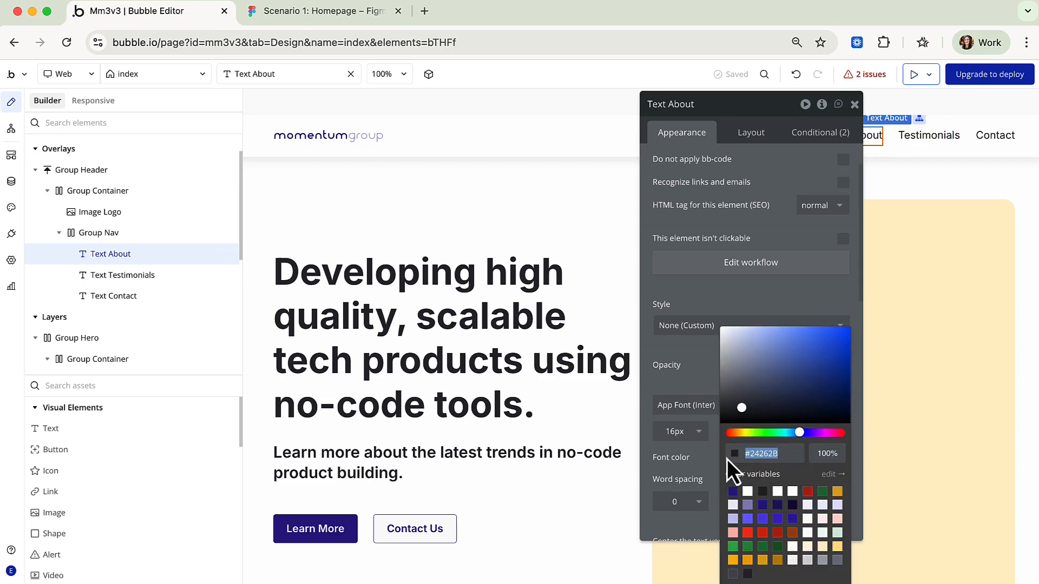
click(733, 491)
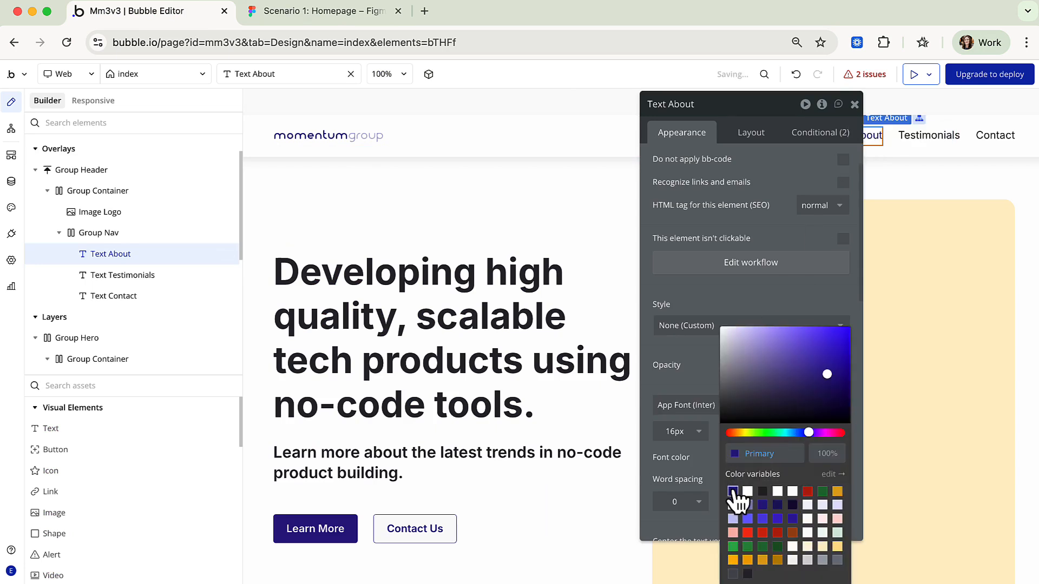
click(704, 353)
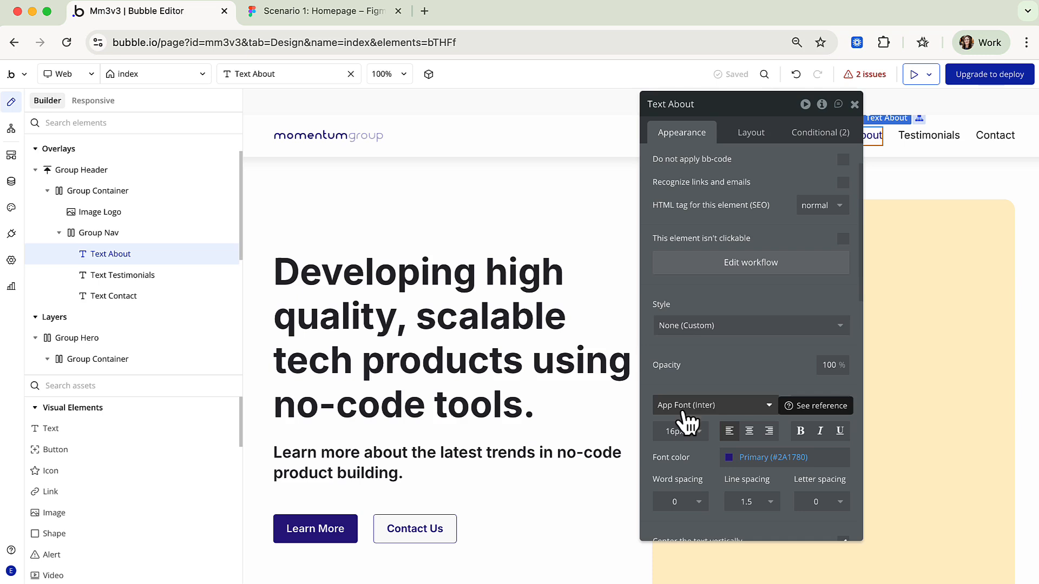
Step: Create a new text style named Nav Text based on the About text
click(721, 328)
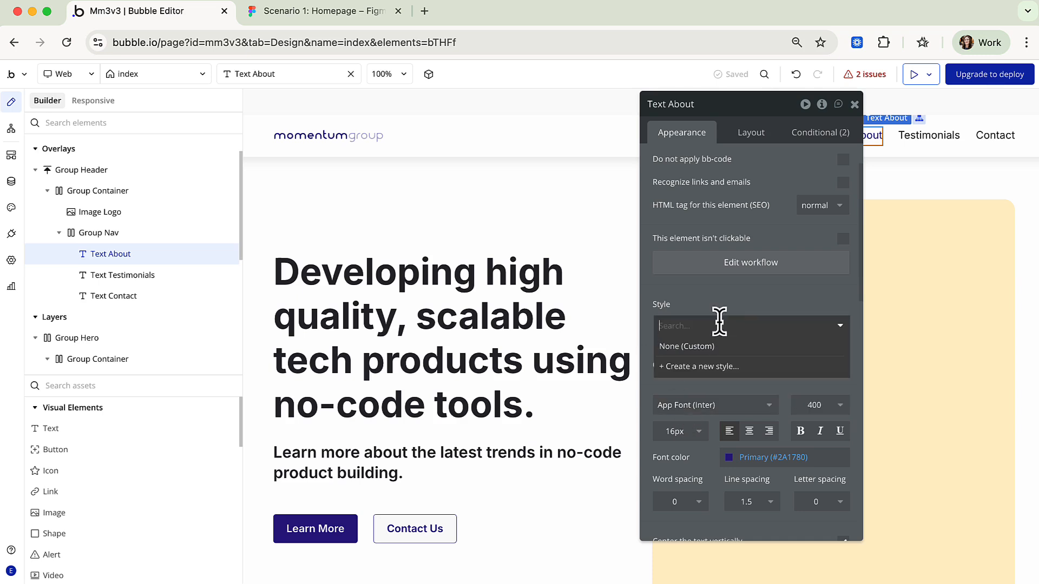
click(712, 367)
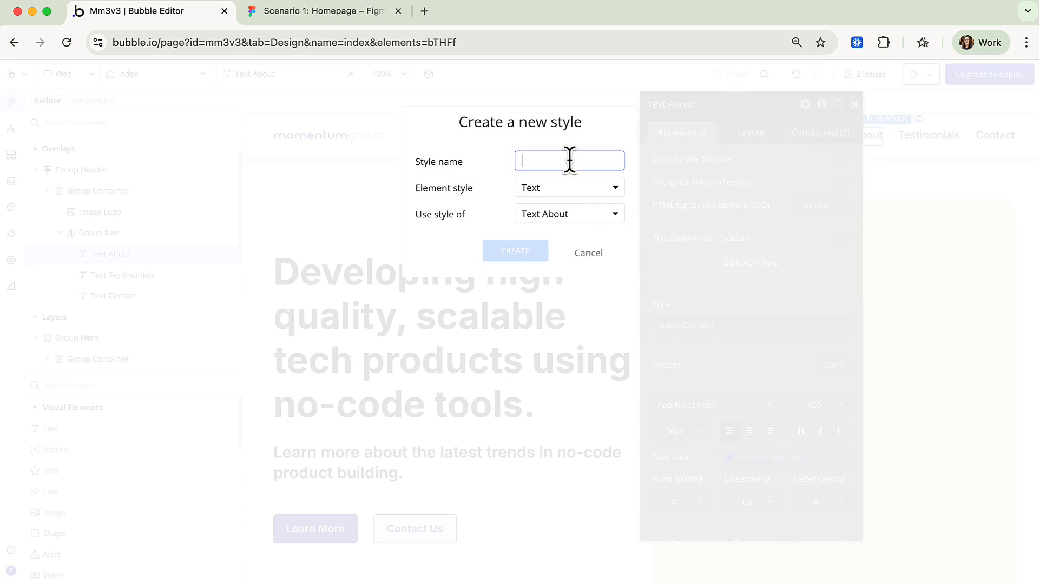
text(Nav Text)
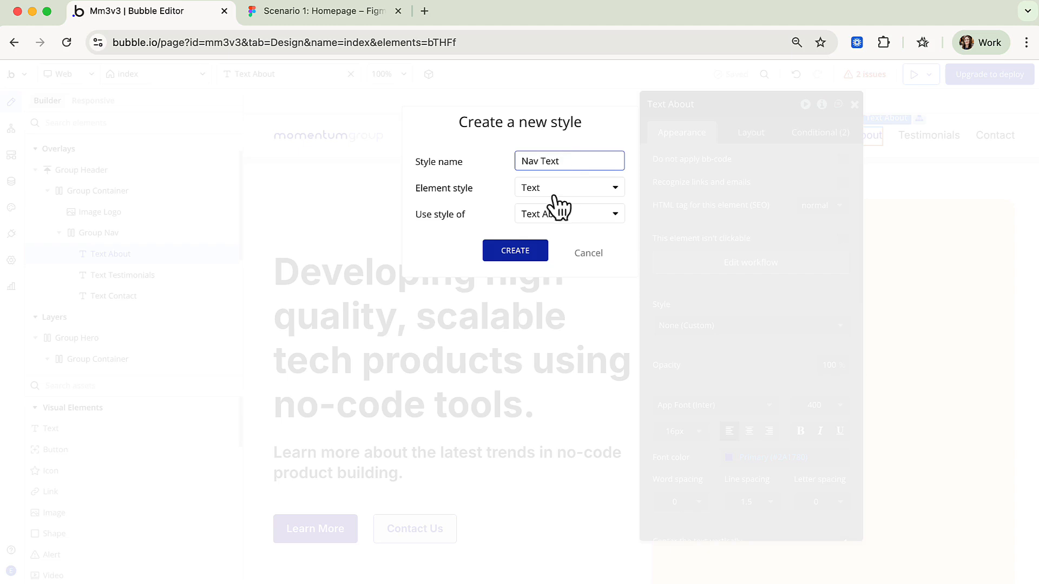
click(524, 250)
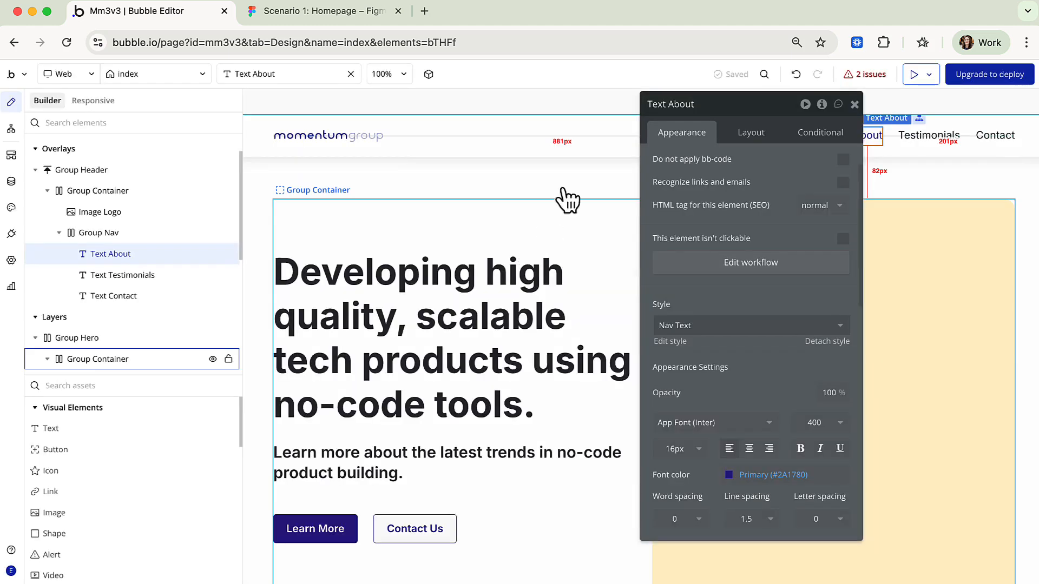
Step: Apply the Nav Text style to the Testimonials text in the header navigation
drag(753, 104, 621, 111)
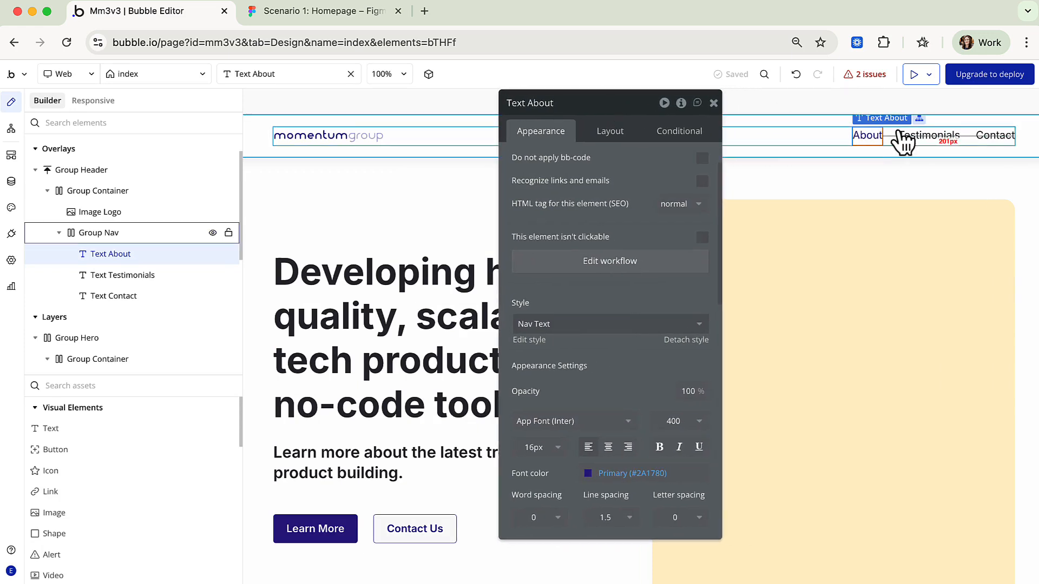
click(924, 135)
click(647, 325)
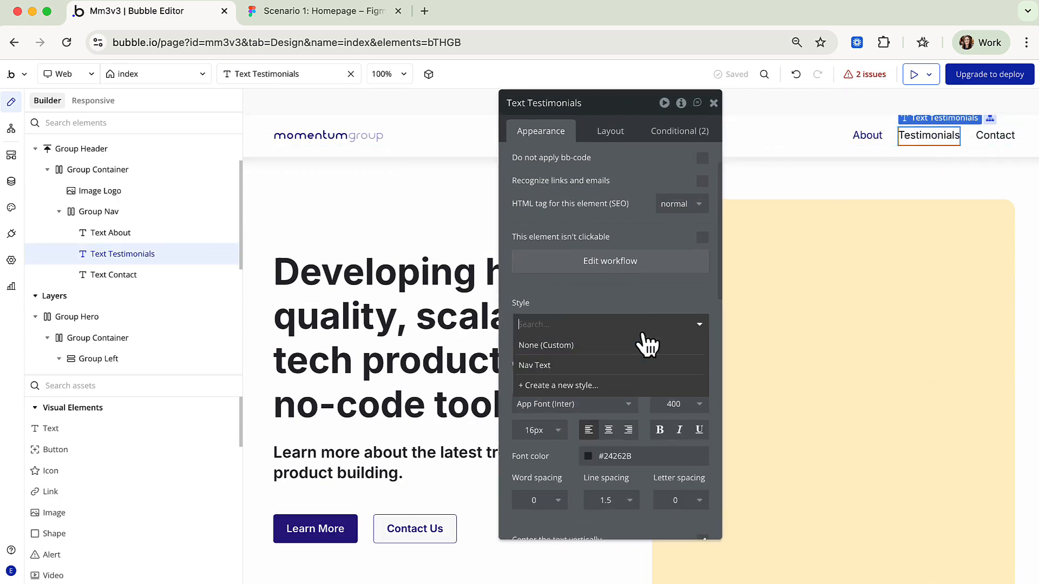
click(638, 365)
Step: Apply the Nav Text style to the Contact text in the header navigation and clear the selection
click(994, 136)
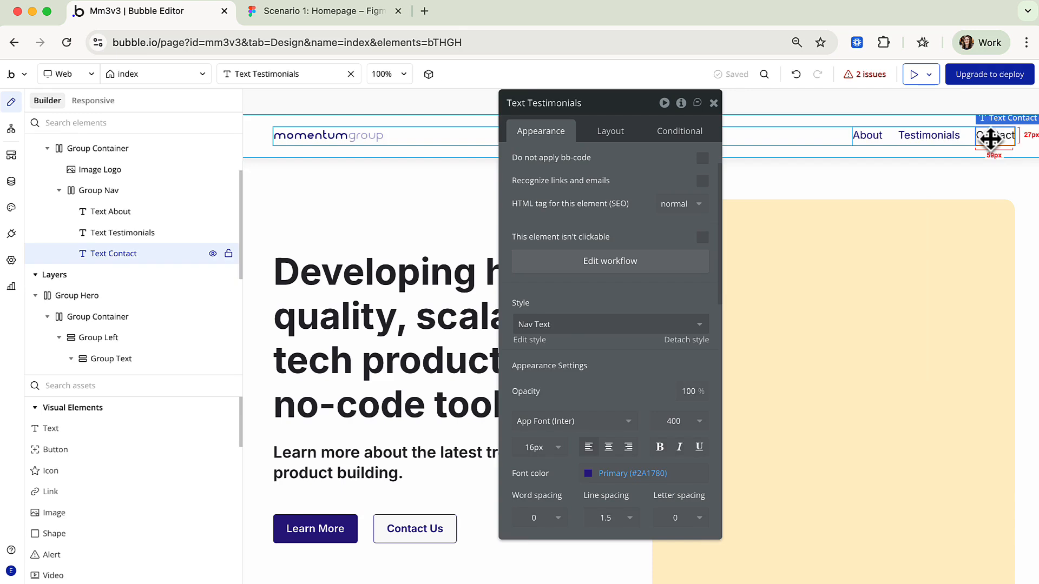
click(567, 325)
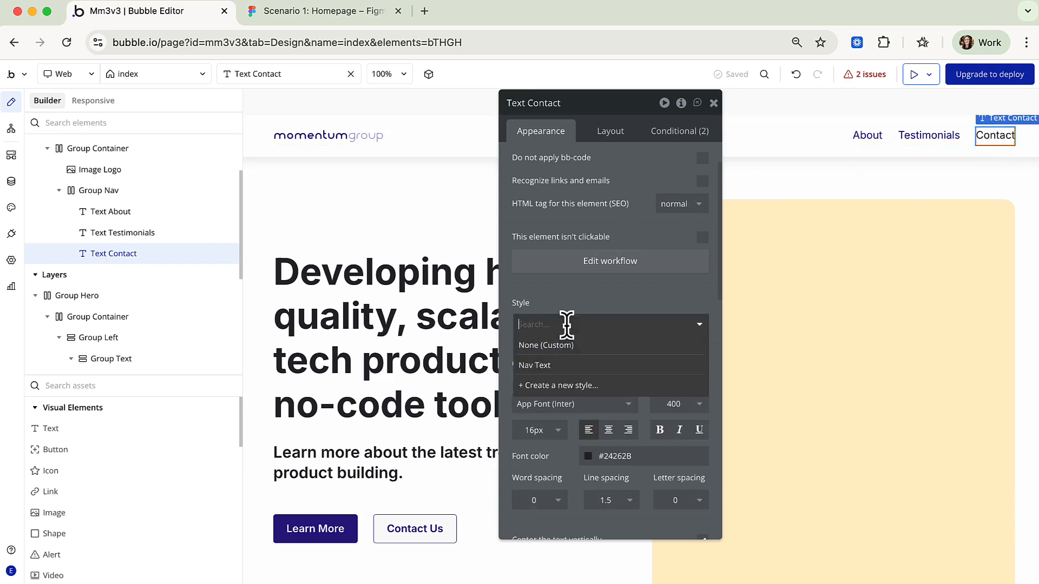
click(563, 365)
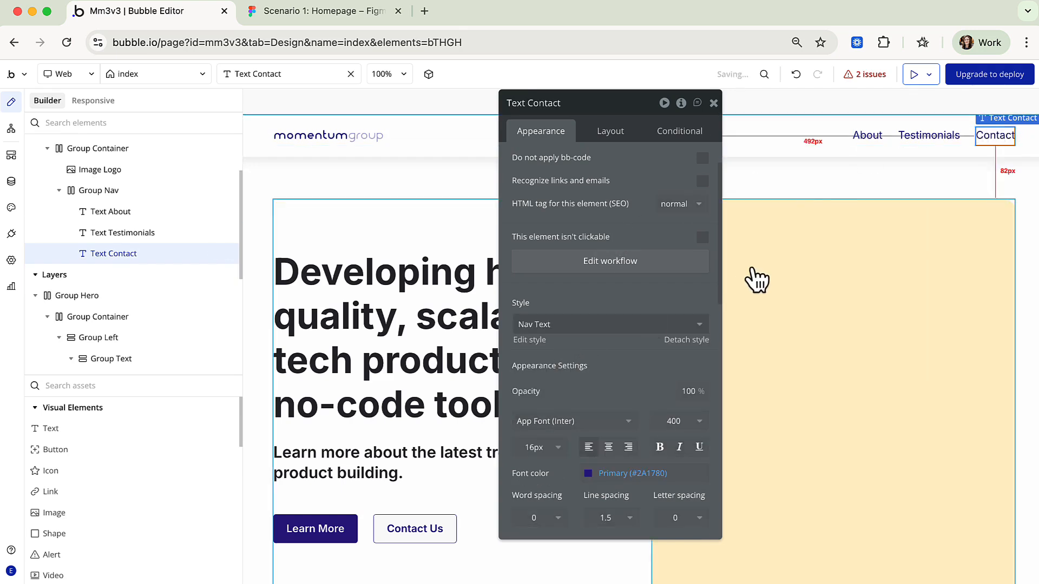
click(841, 178)
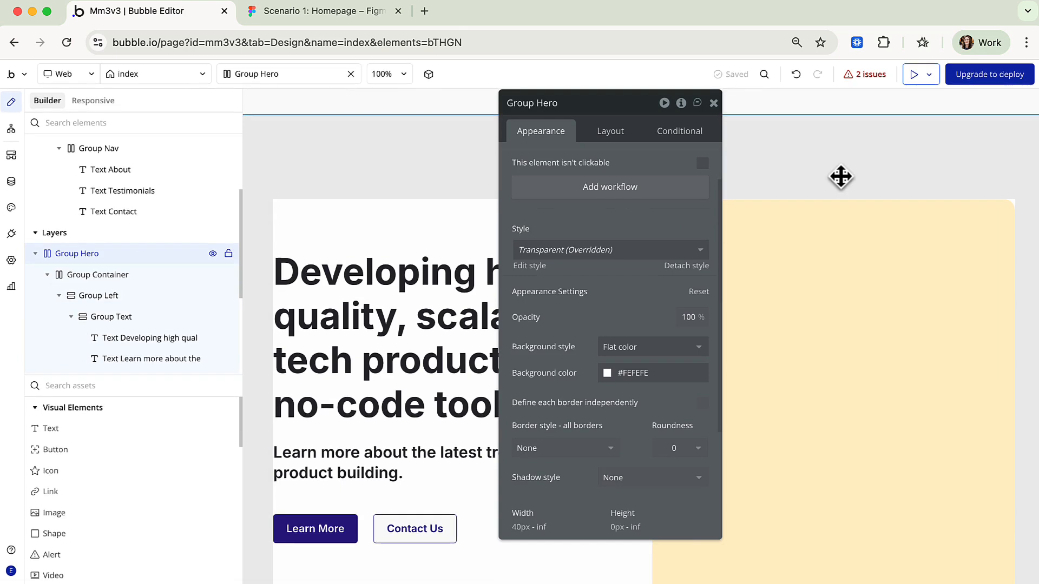
key(Escape)
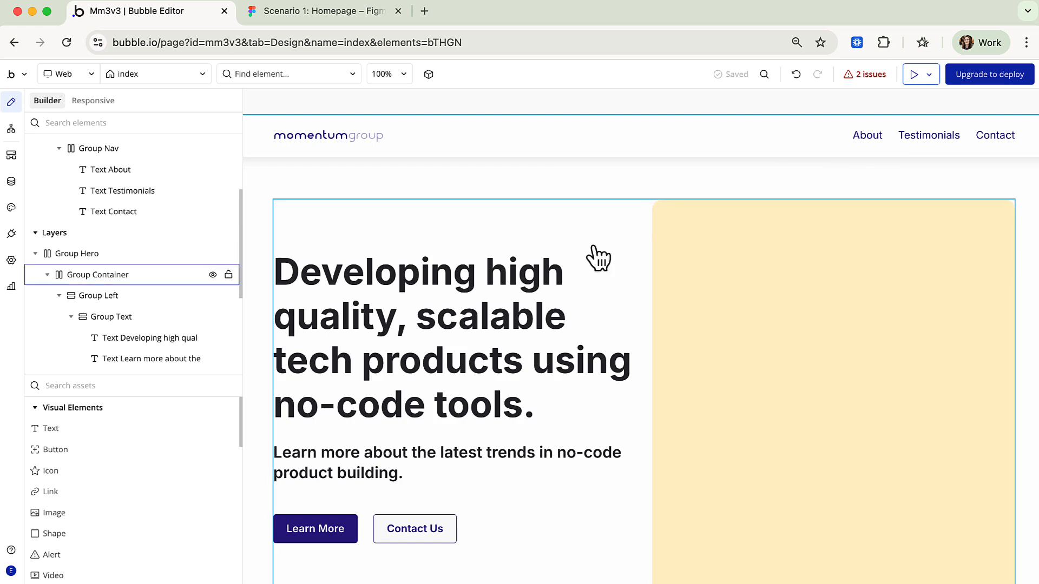
Step: Select the hero heading, then switch to Figma and examine the matching heading's typography and colour properties
click(528, 316)
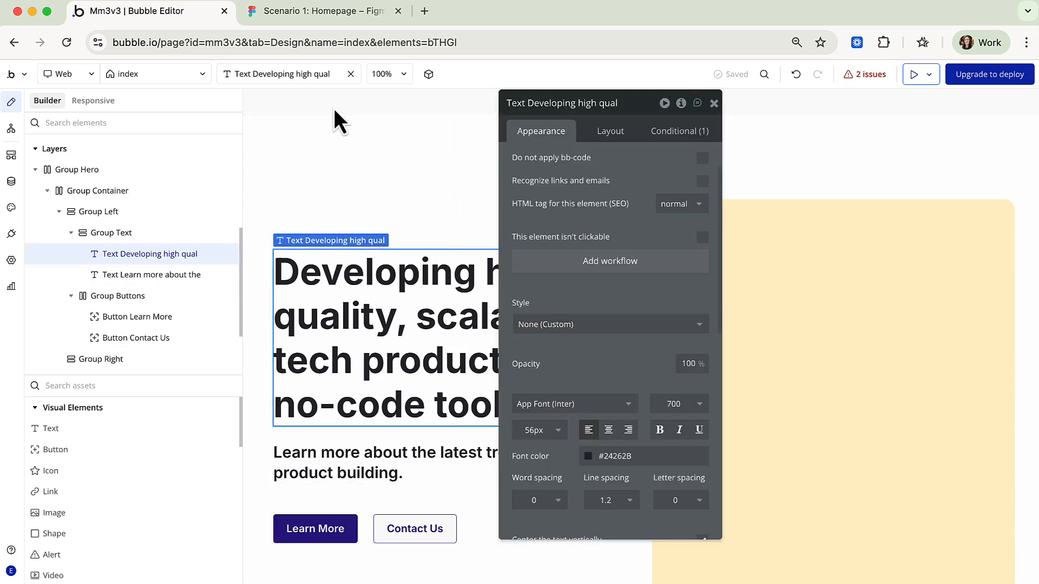
click(336, 13)
double_click(329, 256)
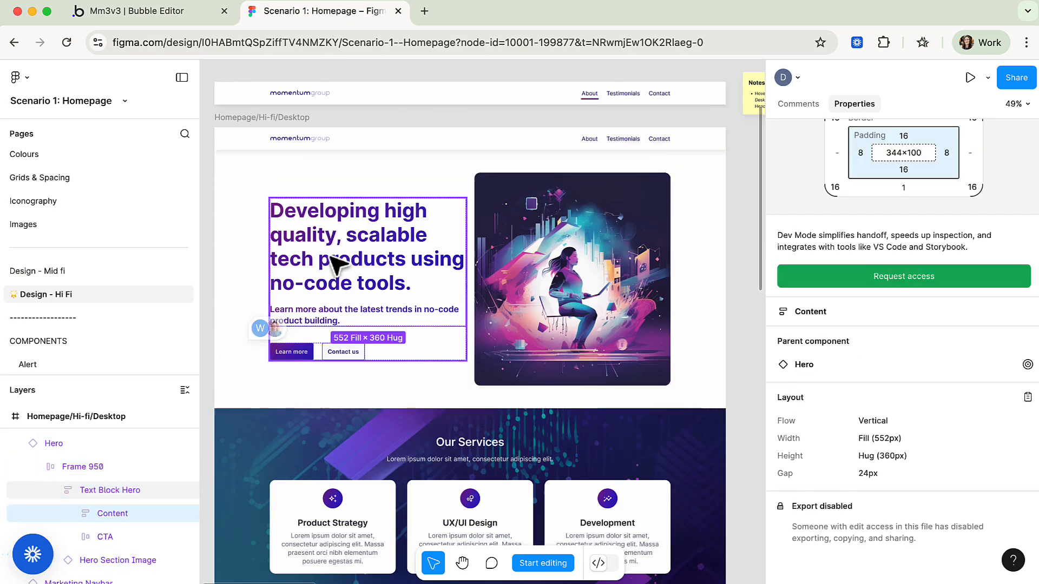
double_click(329, 257)
double_click(329, 256)
scroll(920, 454, down, 6)
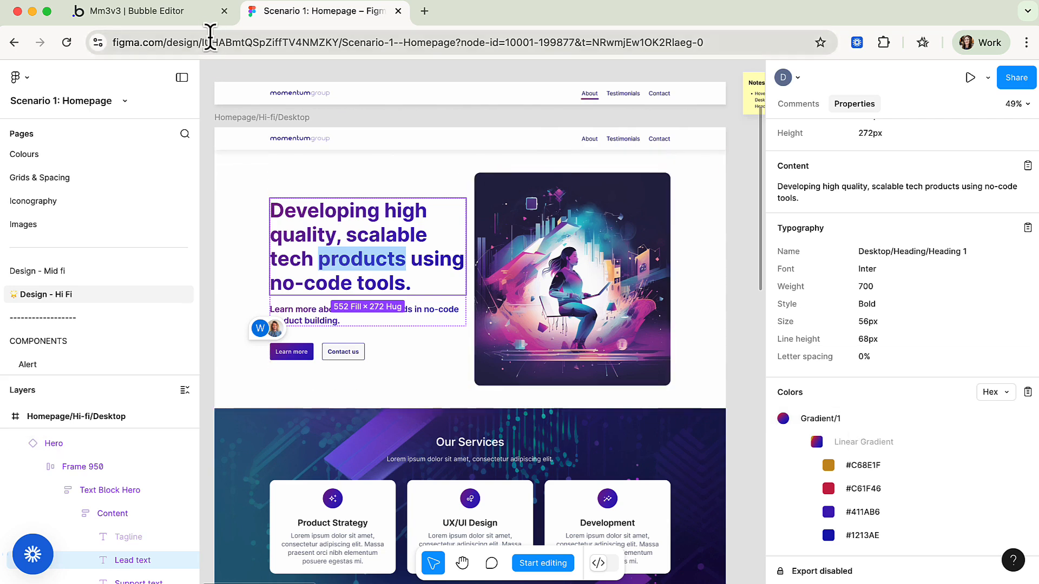
Step: Back in the Bubble editor, set the hero heading's font colour to Primary and its HTML tag to h1
click(190, 14)
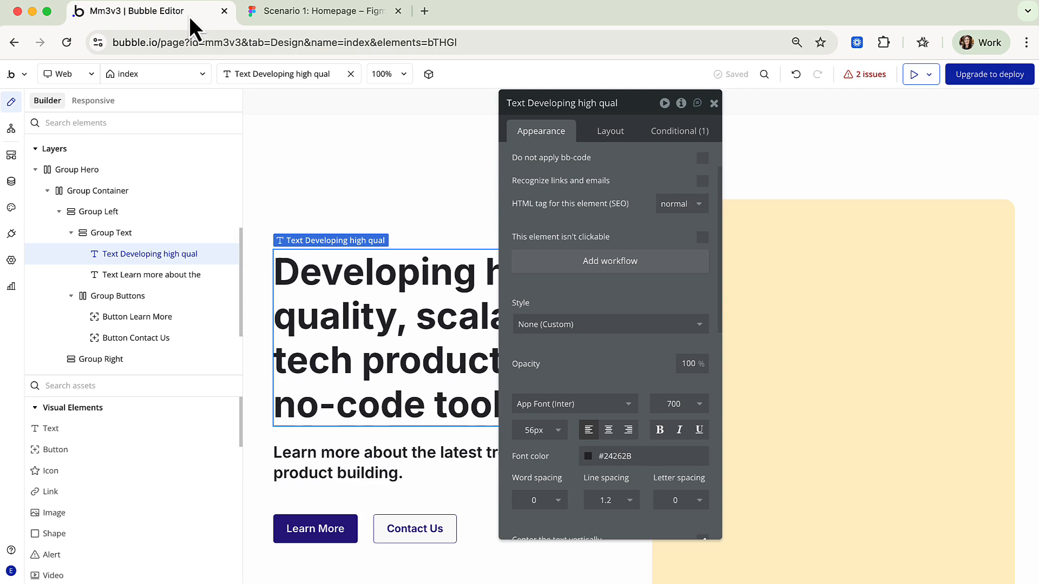
click(589, 457)
click(592, 491)
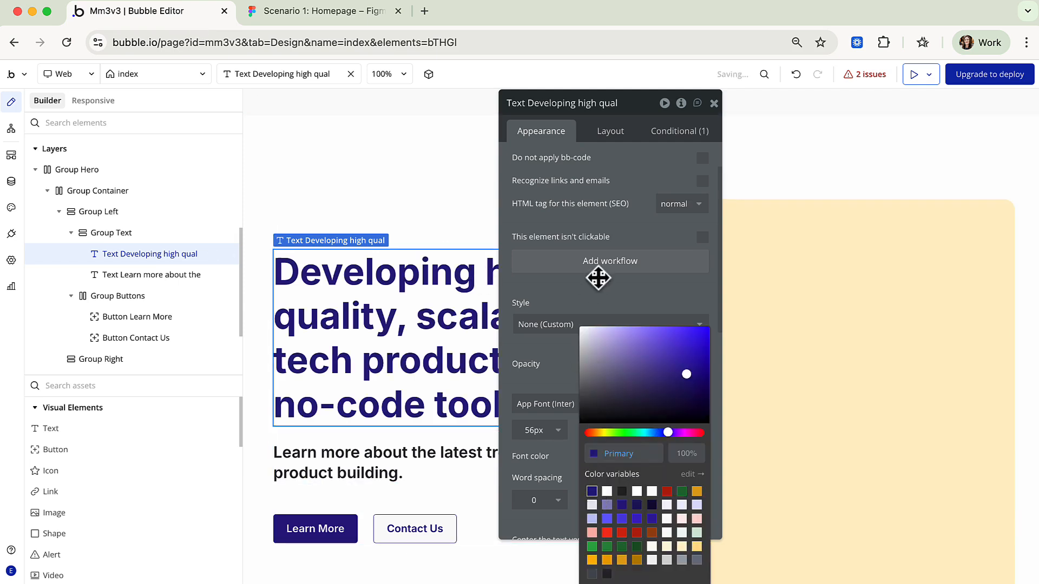
click(598, 289)
click(690, 208)
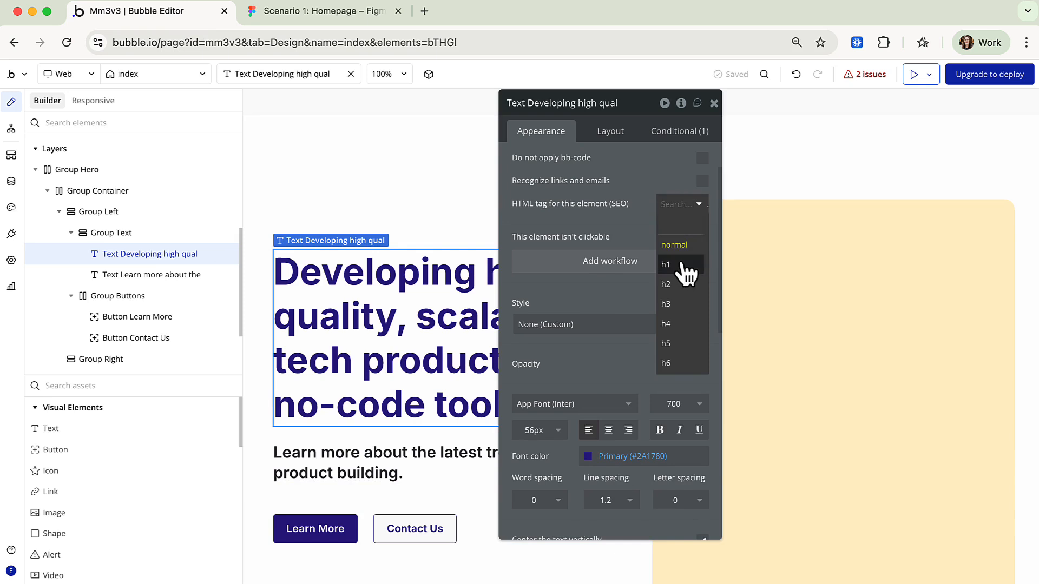
click(683, 264)
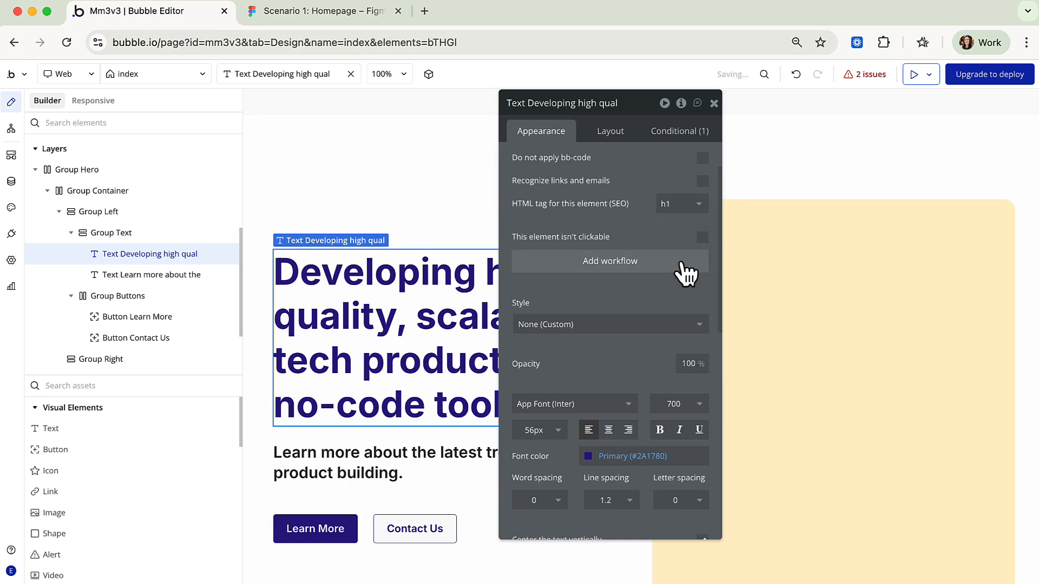
Step: Create a new text style named Heading 1 based on the hero heading
click(577, 324)
click(573, 385)
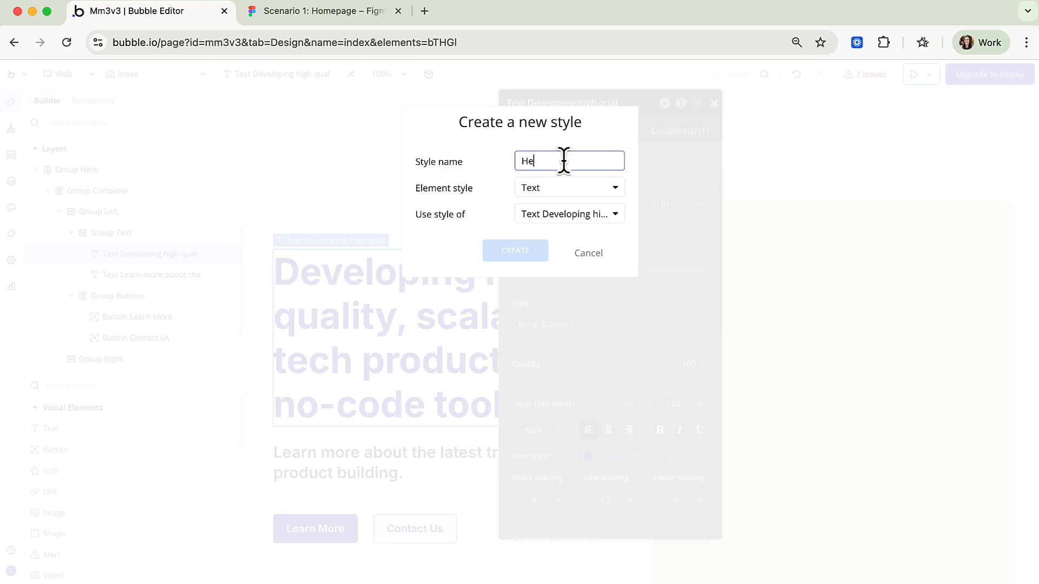
text(Heading 1)
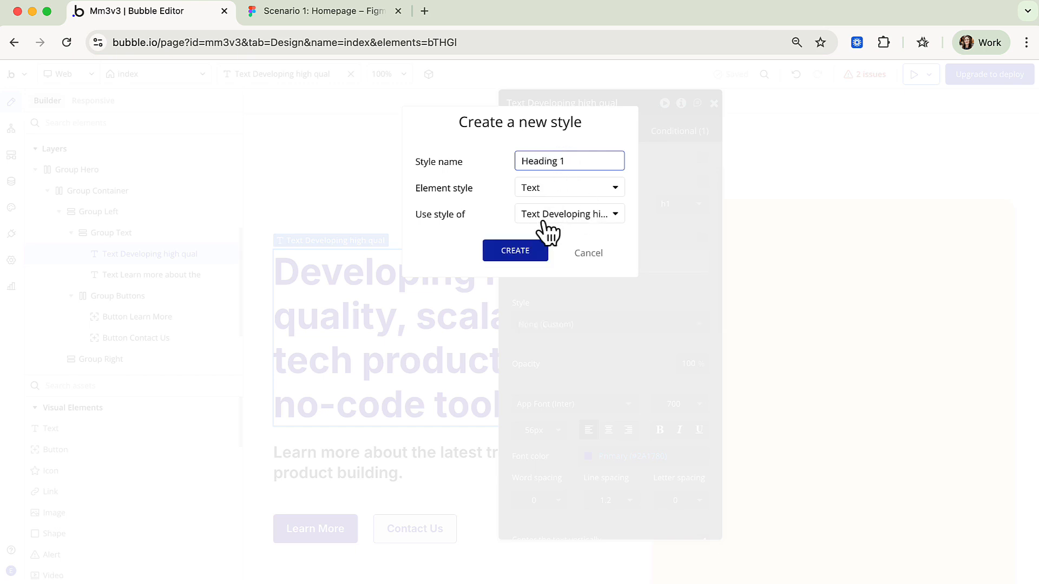
click(529, 258)
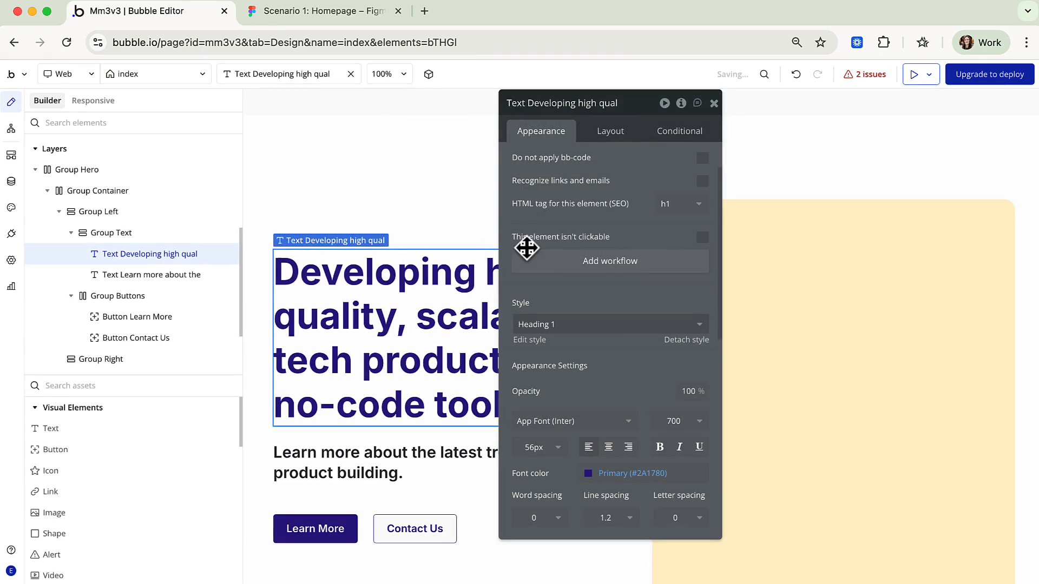
Step: Select the hero's supporting text below the heading, then switch to Figma and examine the matching text's typography and colour properties
drag(646, 114, 768, 114)
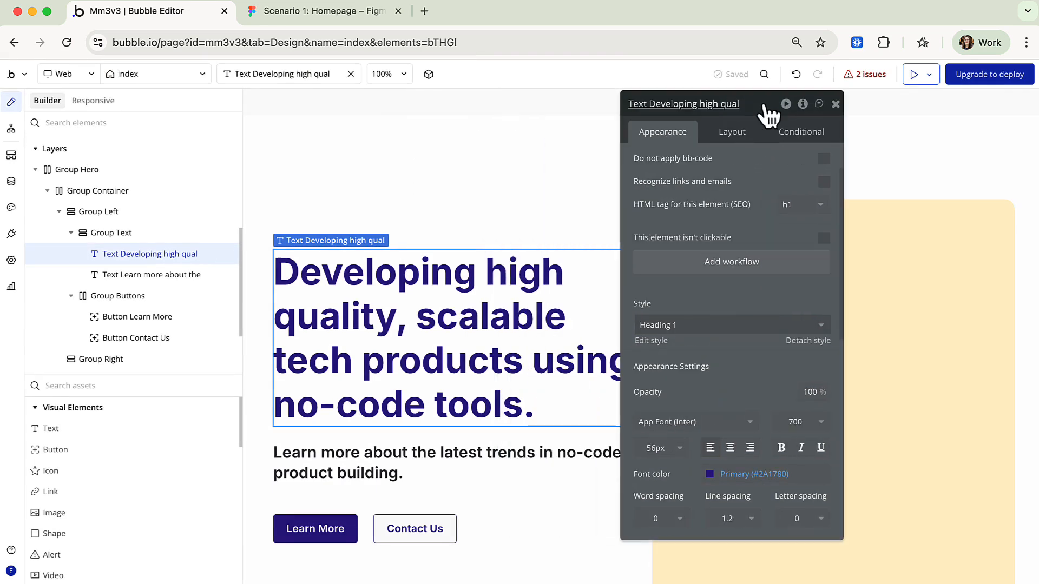
click(400, 464)
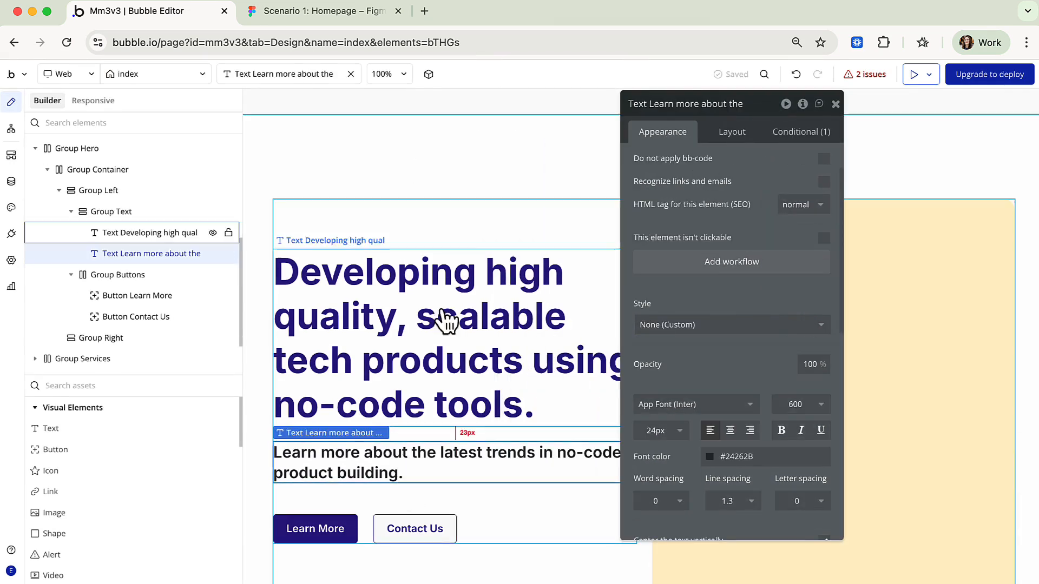
click(350, 13)
click(318, 316)
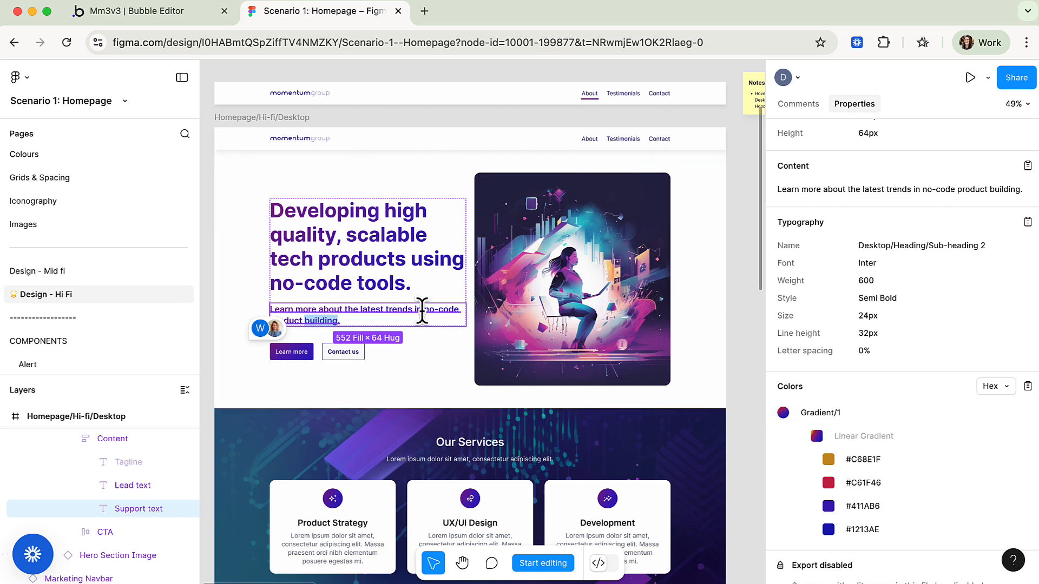
Step: Back in the Bubble editor, set the hero supporting text's HTML tag to h4 and its font colour to Gray 70
click(146, 13)
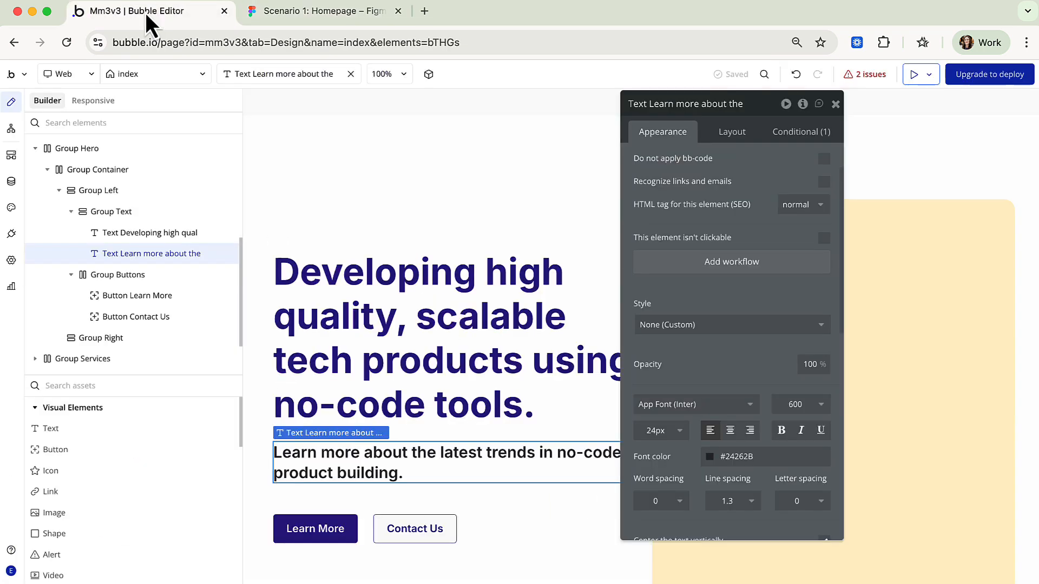
click(803, 205)
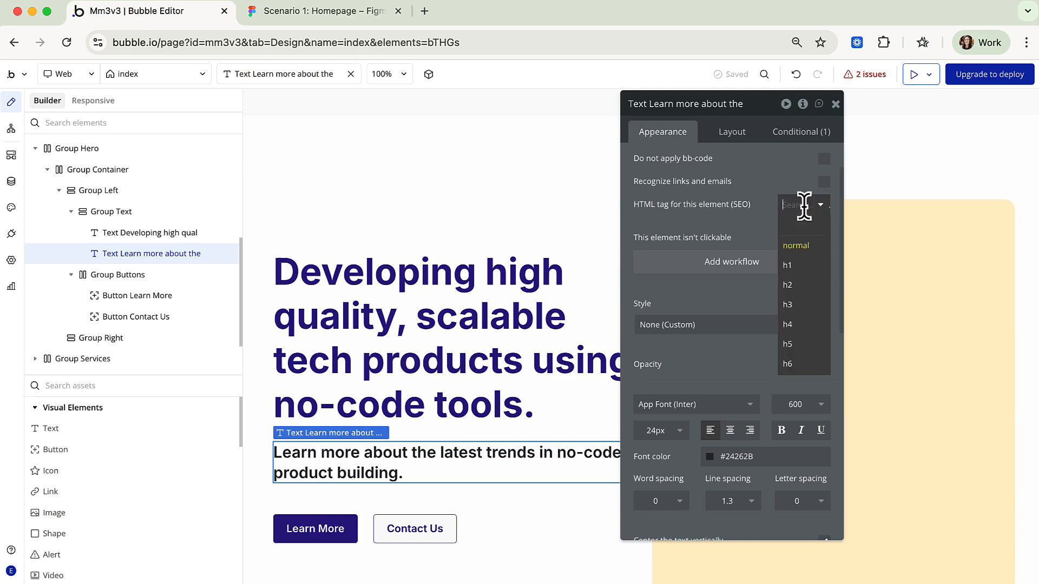
click(799, 326)
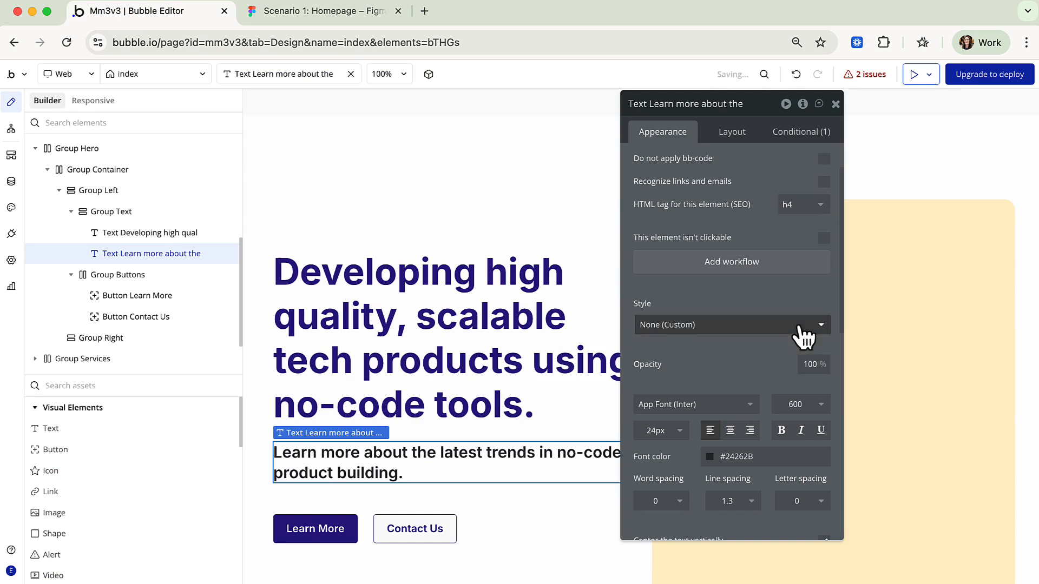
click(712, 457)
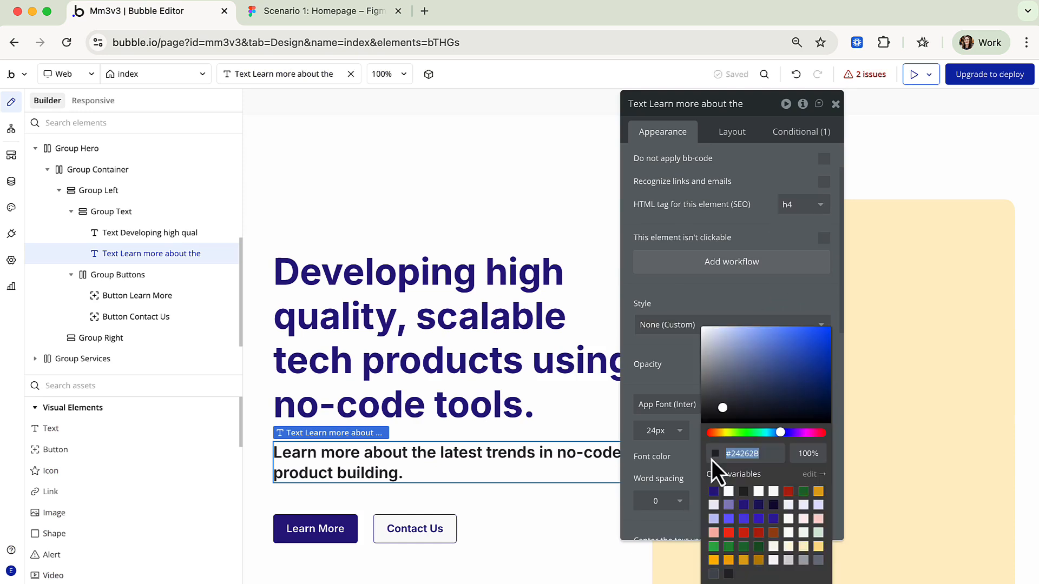
click(728, 574)
click(684, 358)
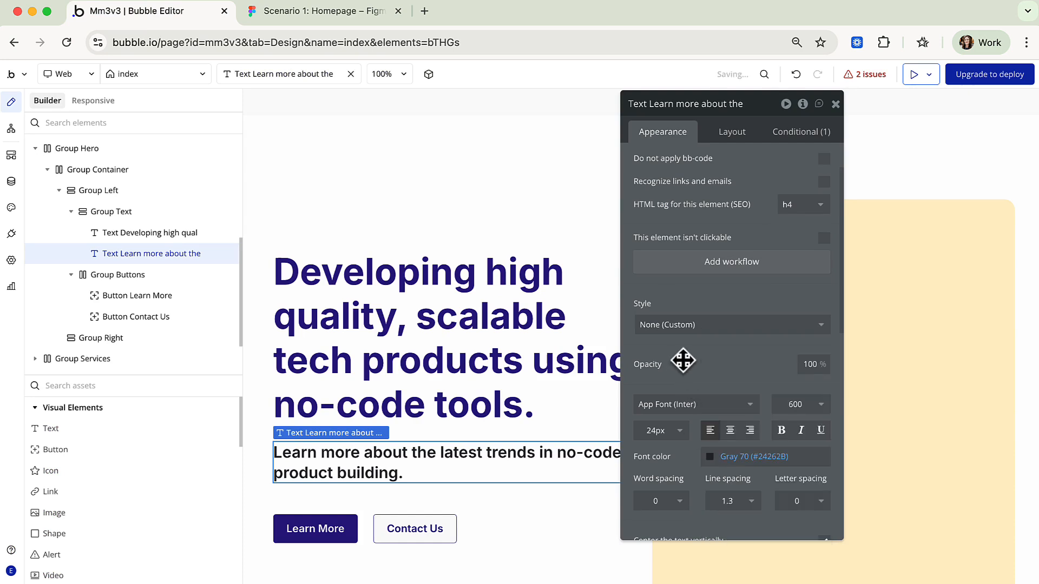
Step: Create a new text style named Sub-heading 2 based on the hero supporting text
click(682, 326)
click(683, 410)
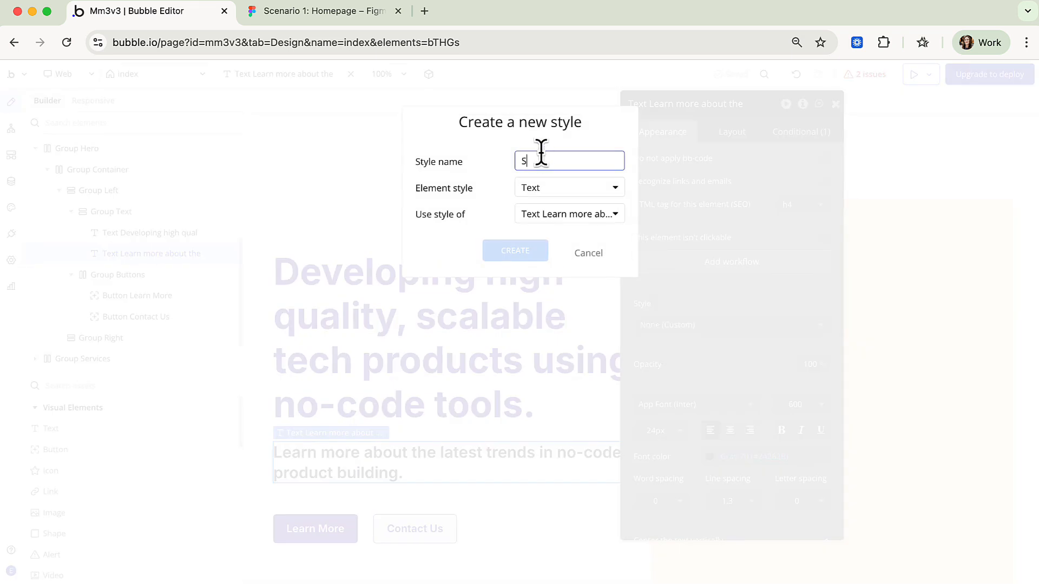
text(Sub-heading 2)
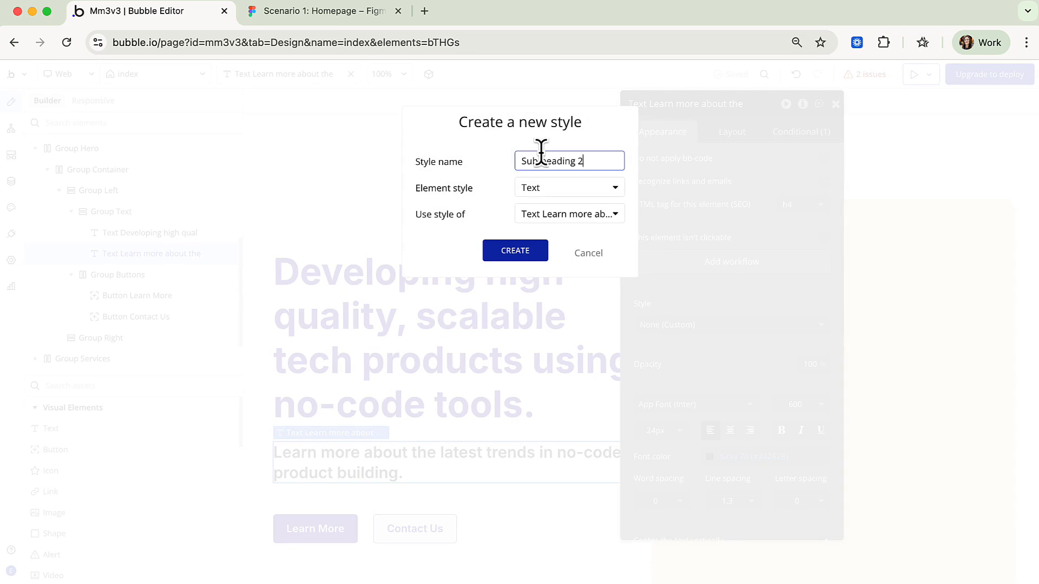
click(519, 254)
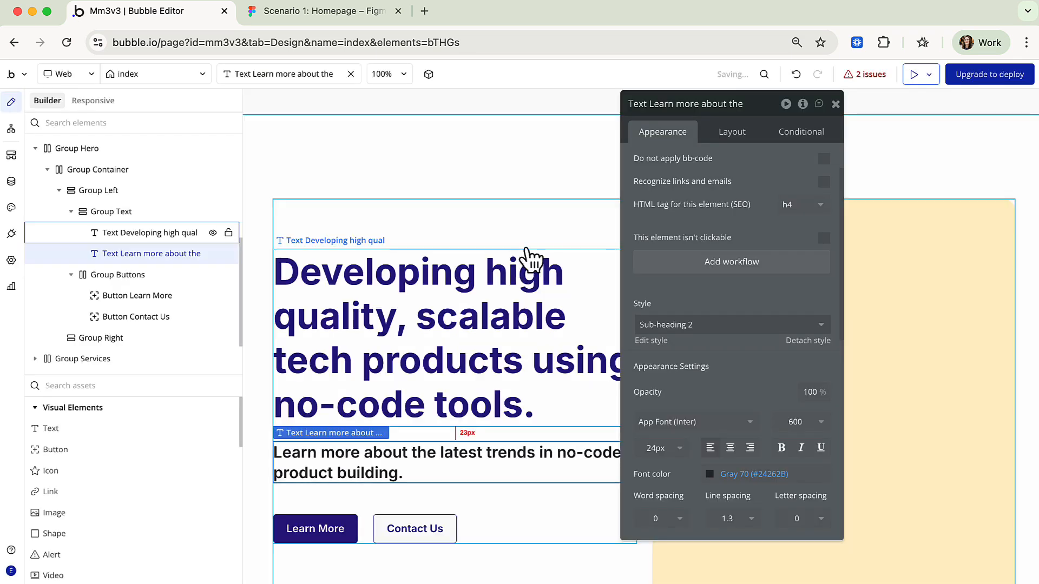
Step: Override the Sub-heading 2 font colour on the hero supporting text with the Primary colour variable
click(713, 475)
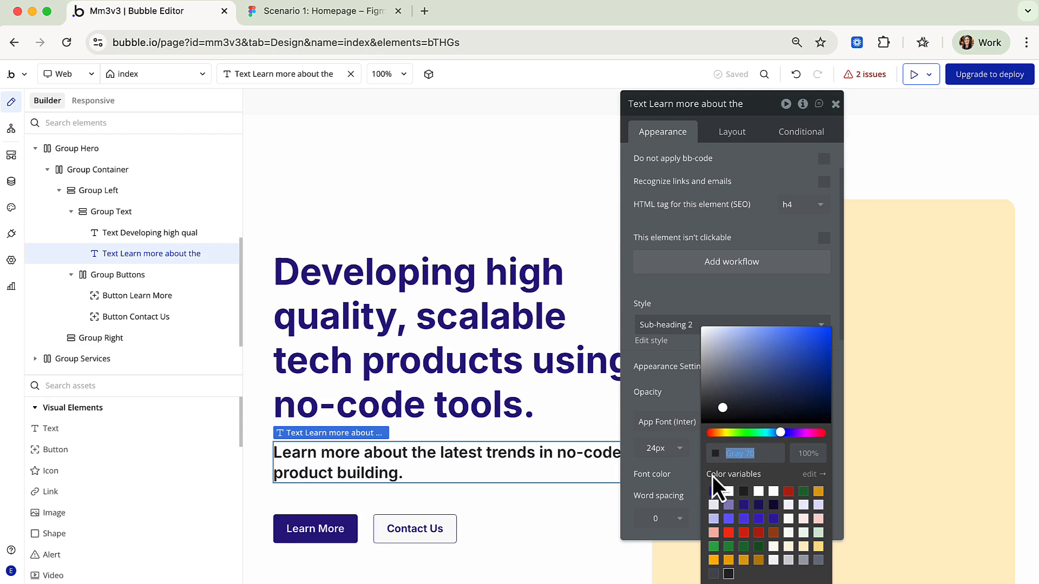
click(712, 491)
click(687, 400)
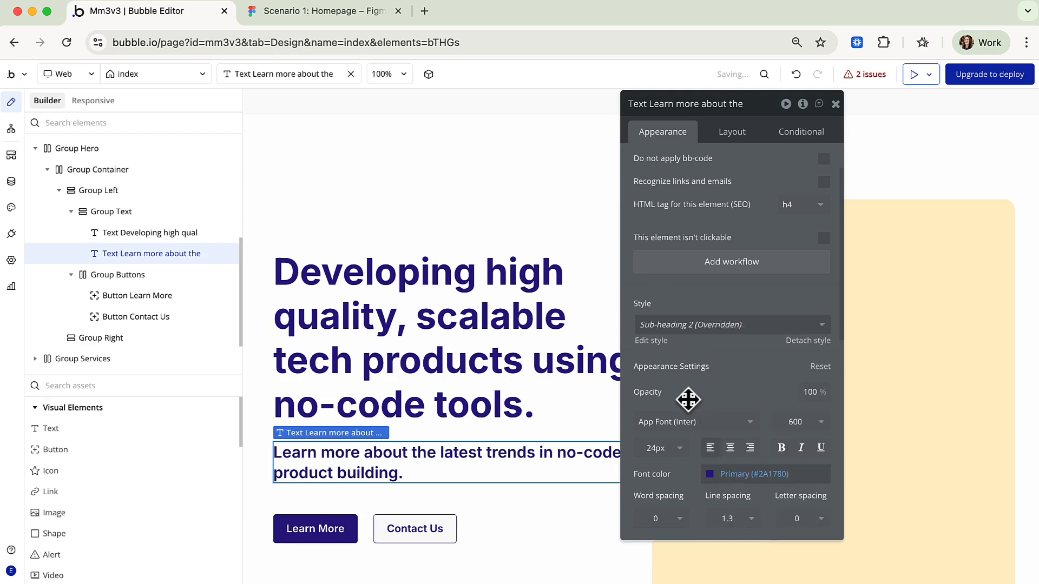
Step: Select the Our Services heading, then switch to Figma and examine the matching heading's typography and colour properties
scroll(499, 441, down, 6)
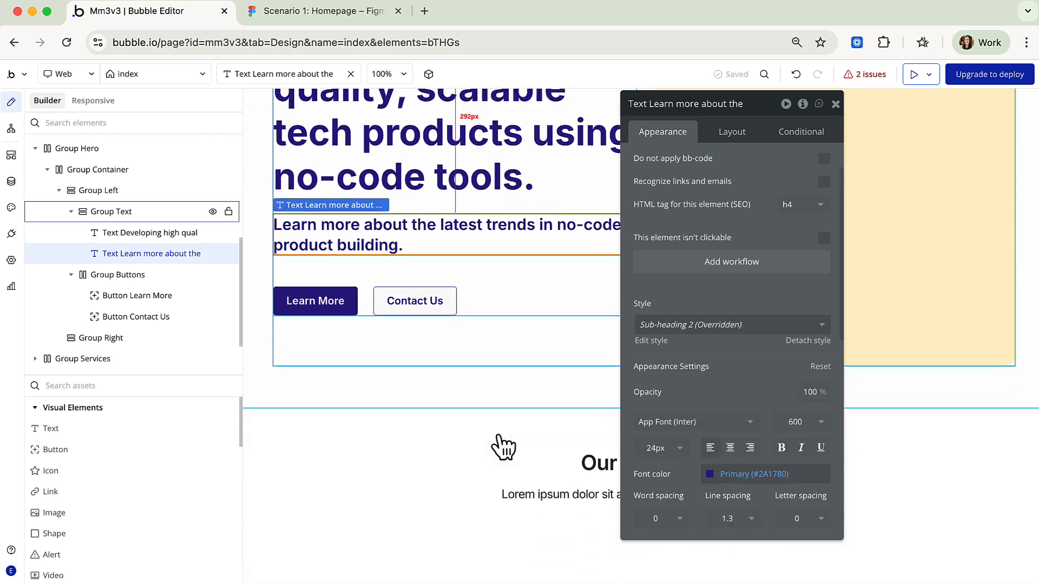
drag(754, 111, 387, 132)
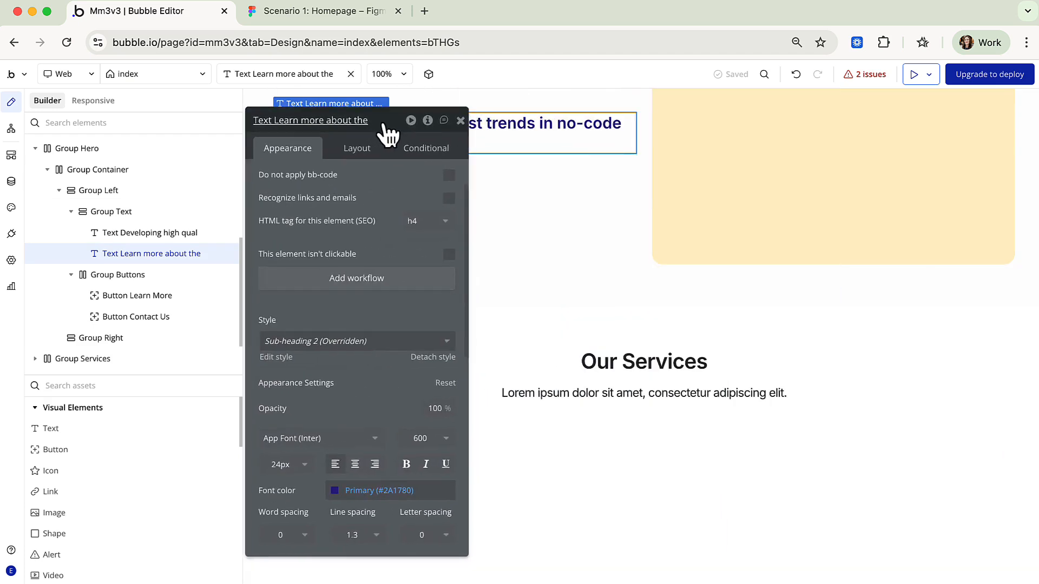
click(667, 364)
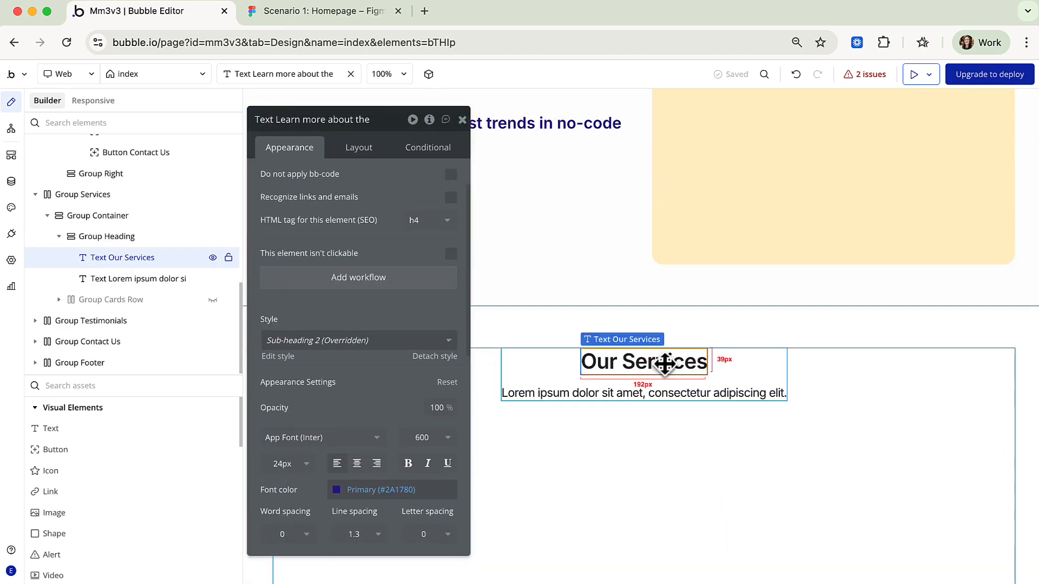
click(323, 11)
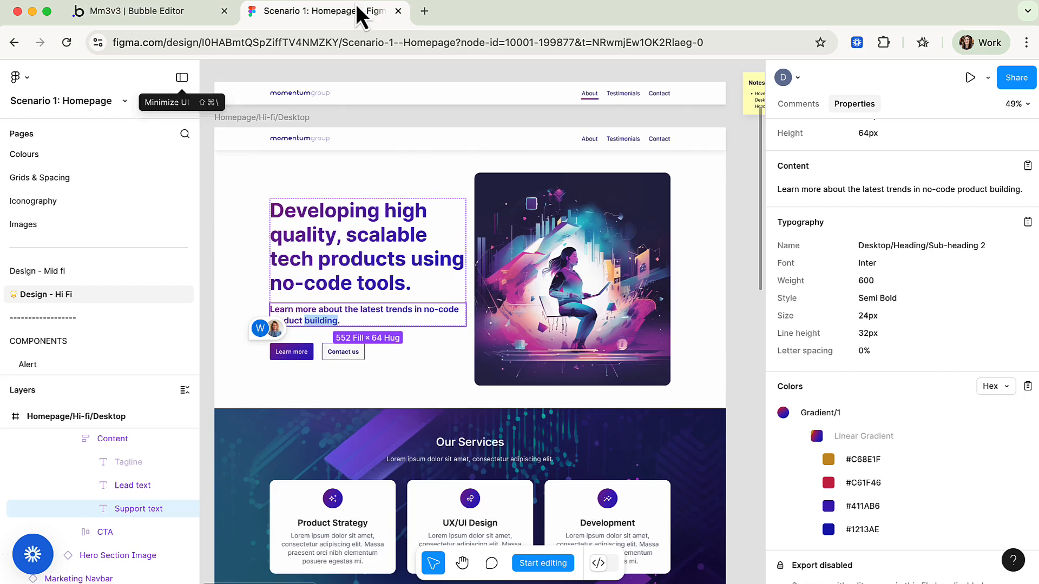
scroll(401, 425, down, 3)
click(514, 327)
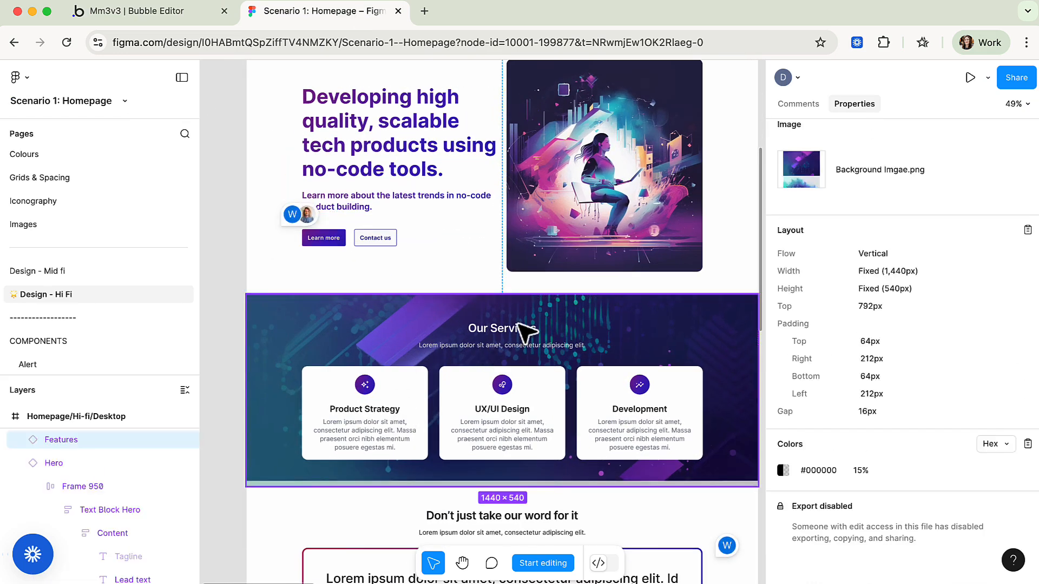
double_click(516, 327)
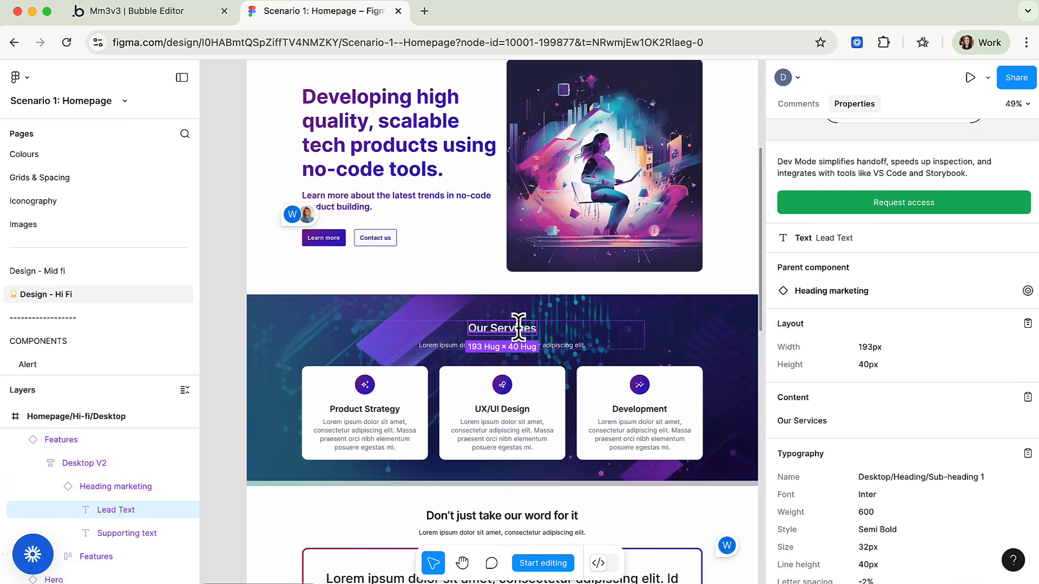
scroll(964, 487, down, 2)
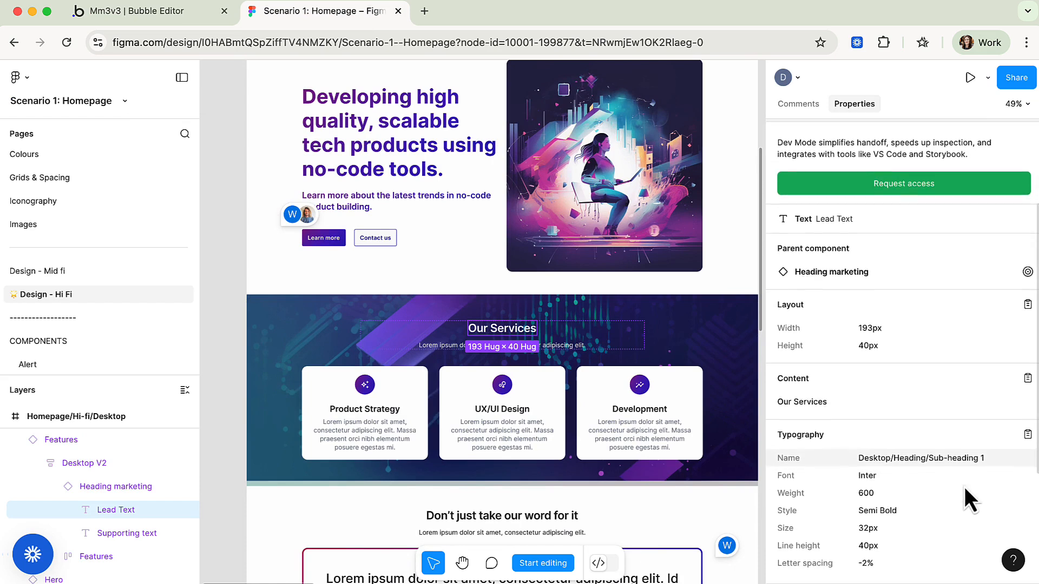
scroll(964, 487, down, 3)
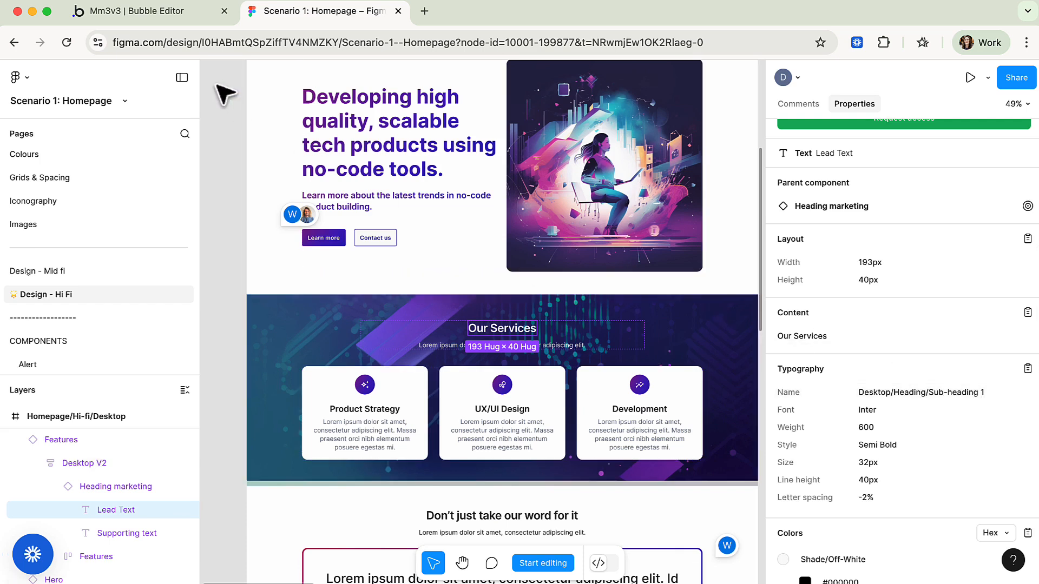
Step: Back in the Bubble editor, set the Our Services heading's HTML tag to h3 and its font colour to Gray 70
click(185, 14)
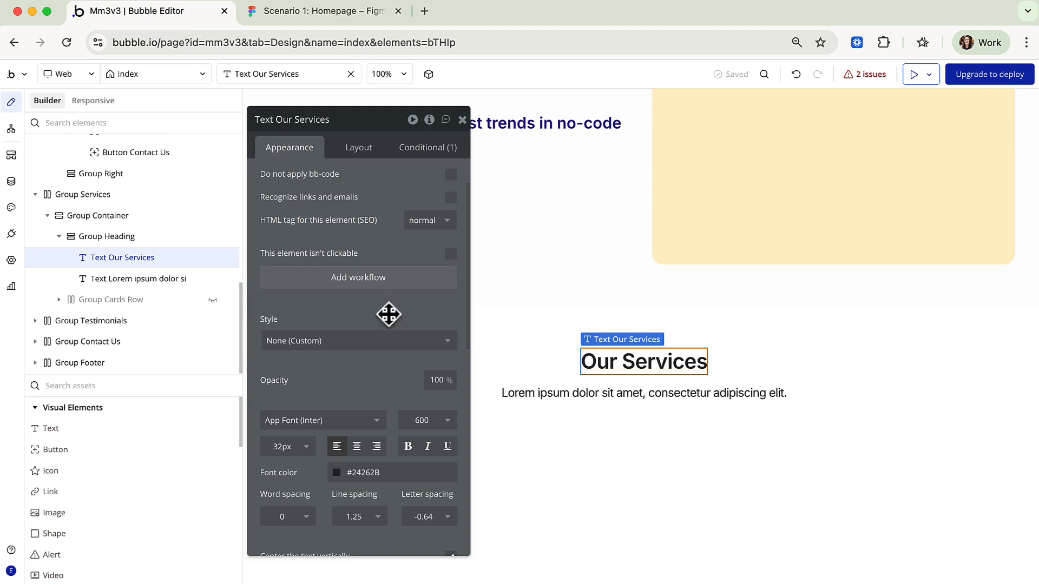
click(447, 222)
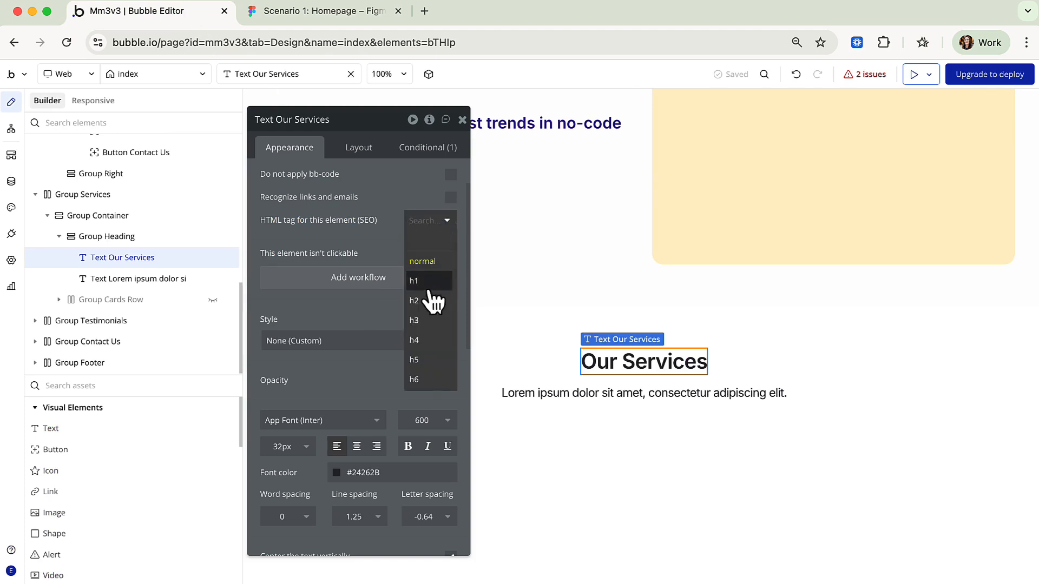
click(424, 317)
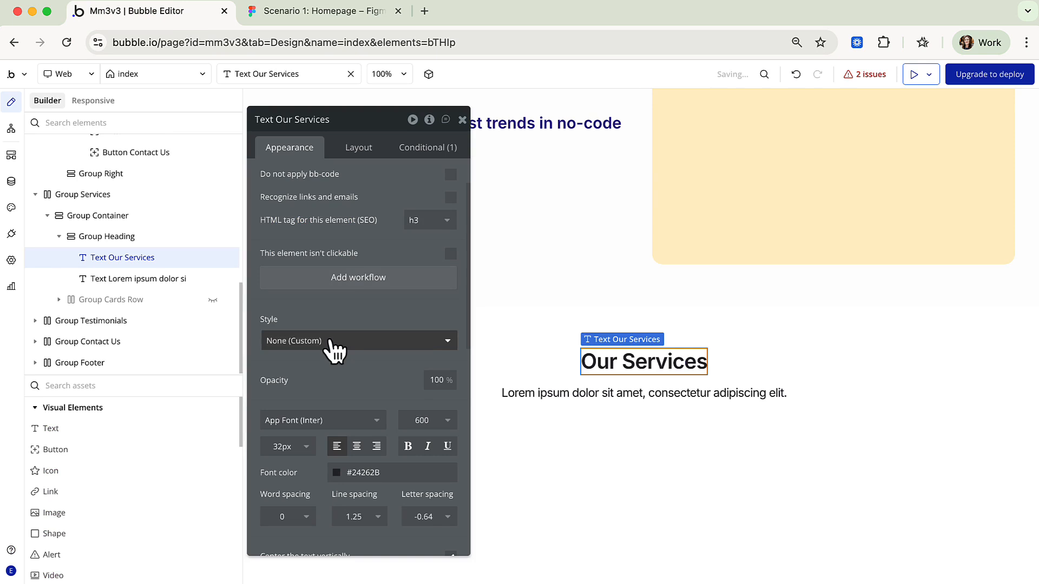
click(337, 472)
click(355, 573)
click(311, 392)
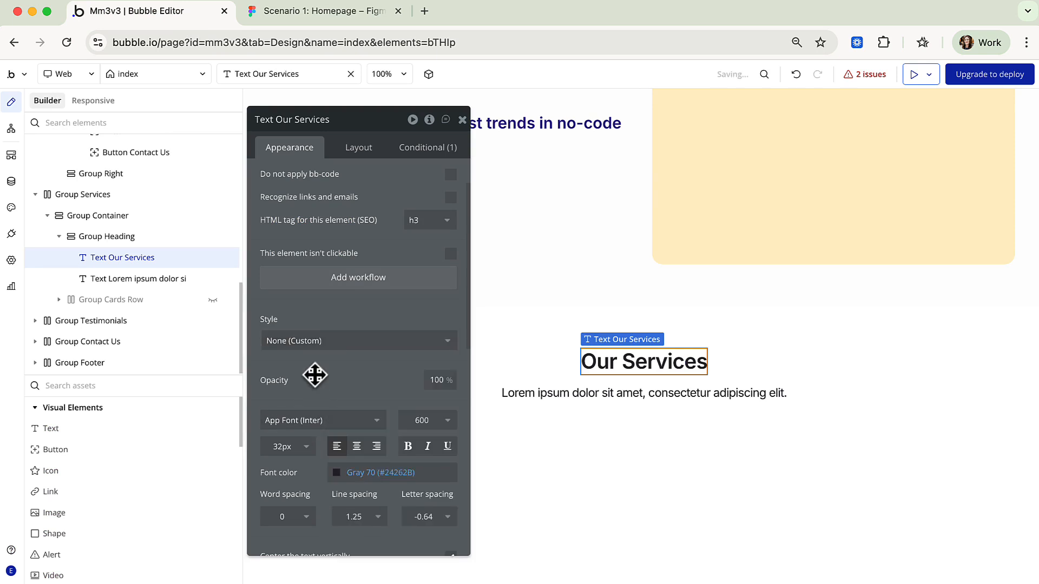
Step: Create a new text style named Sub-heading 1 based on the Our Services heading
click(336, 343)
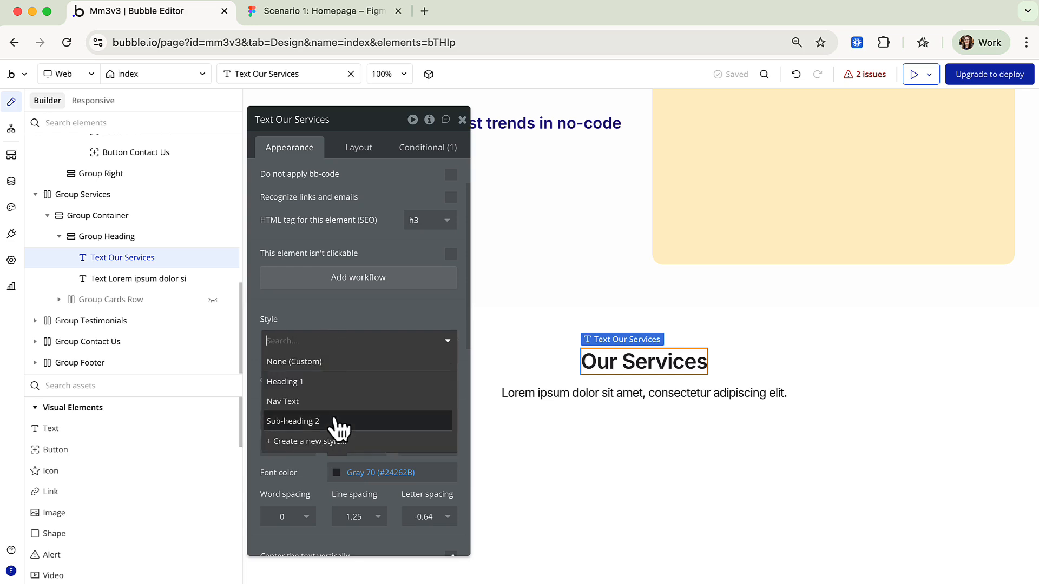
click(333, 442)
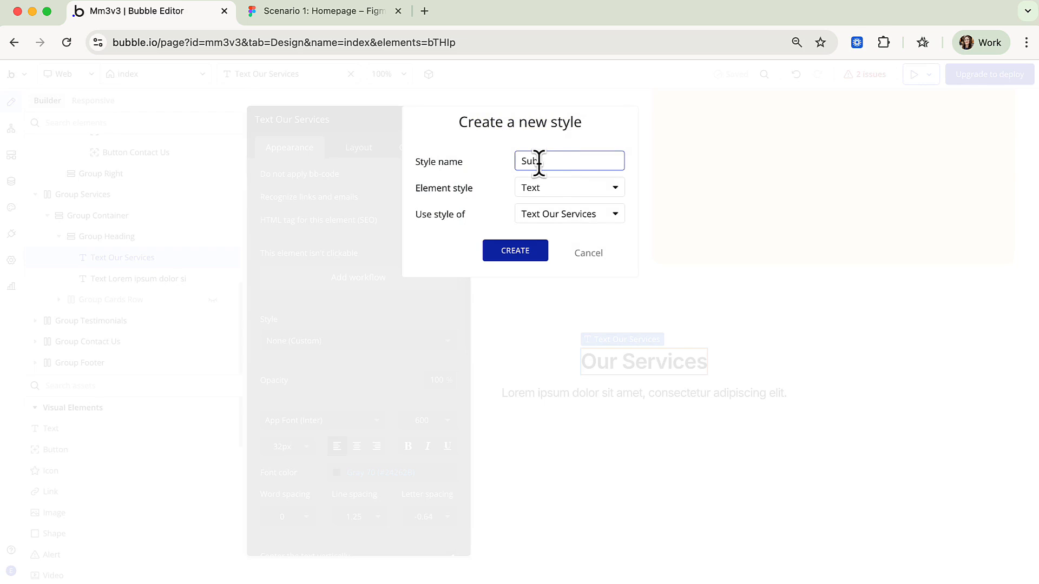
text(Sub-heading 1)
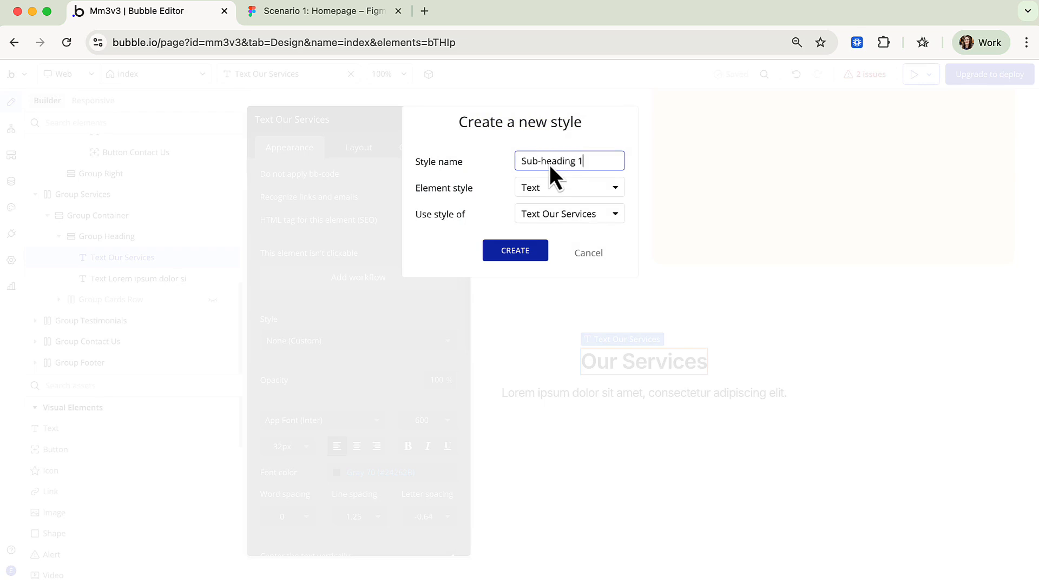
click(511, 255)
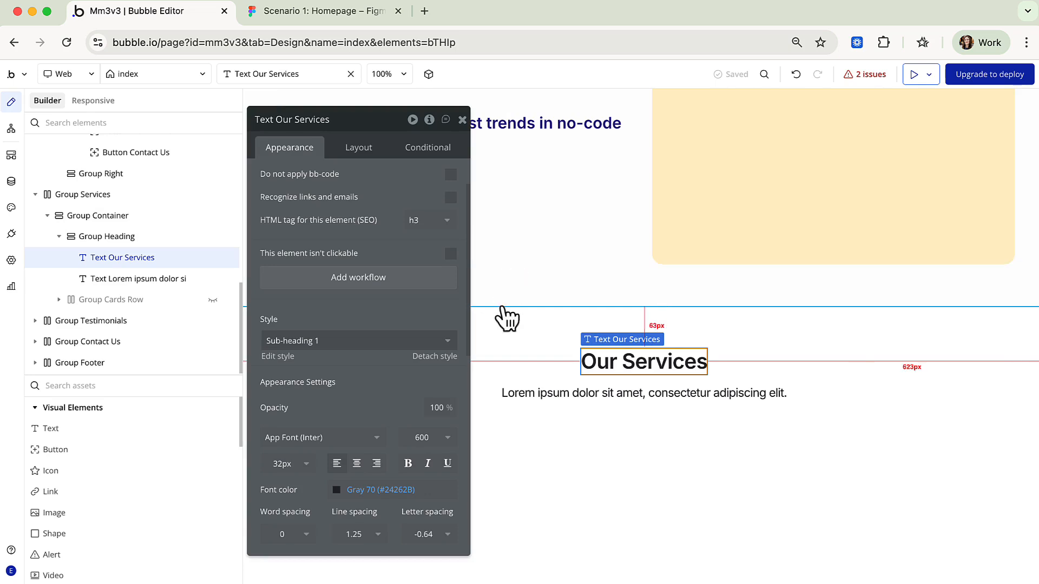
Step: Select the lorem ipsum text below Our Services, then switch to Figma and examine the matching supporting text's typography
click(563, 398)
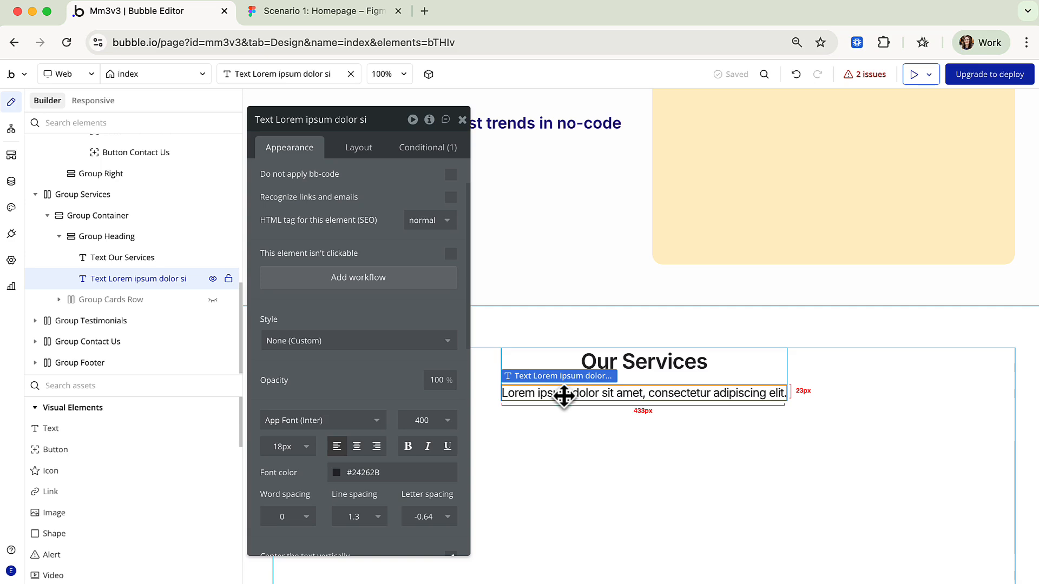
click(375, 14)
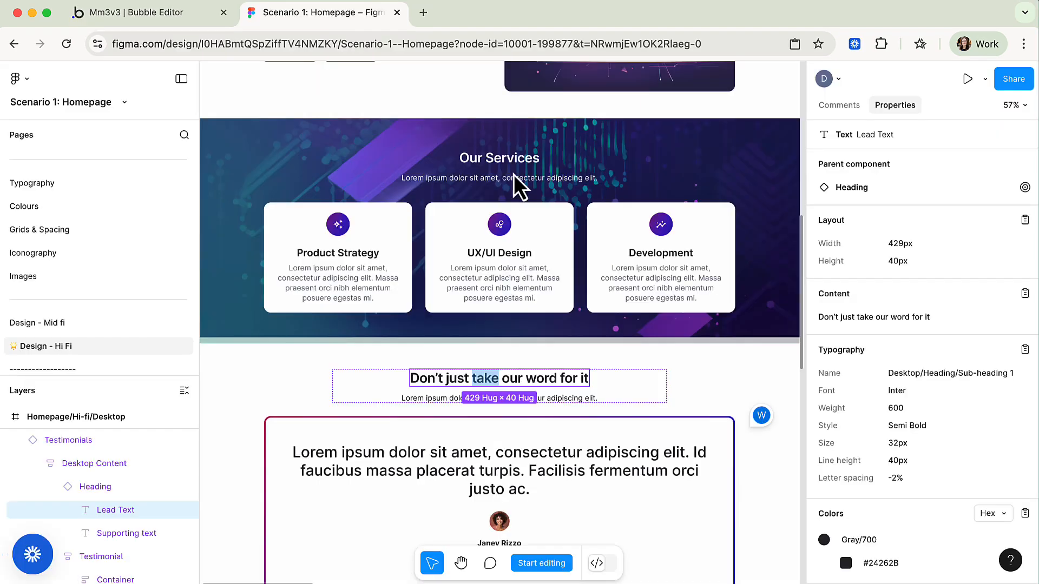
click(533, 178)
click(528, 178)
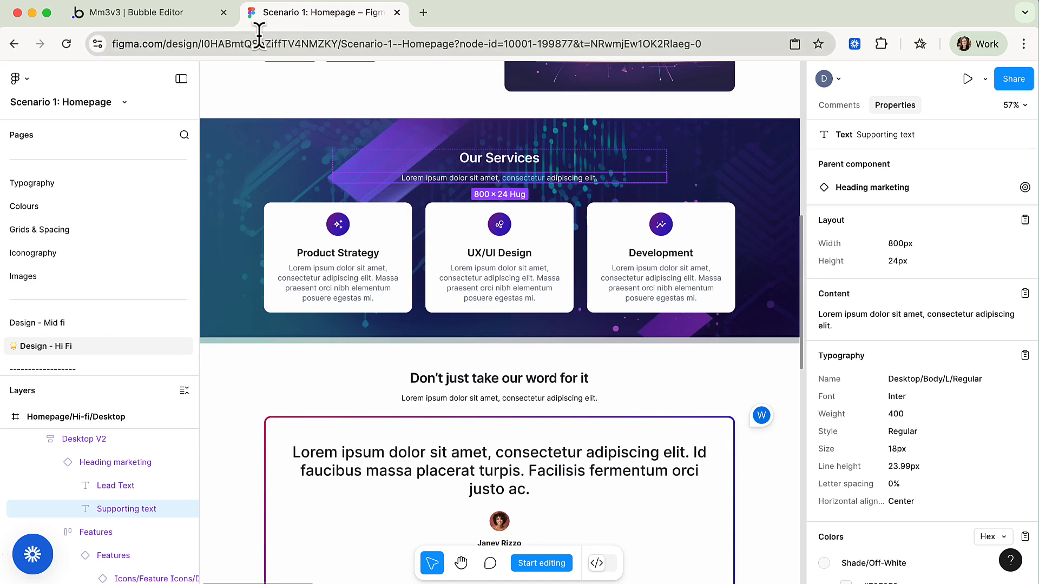
Step: Back in the Bubble editor, set the letter spacing of the text below Our Services to 0
click(128, 14)
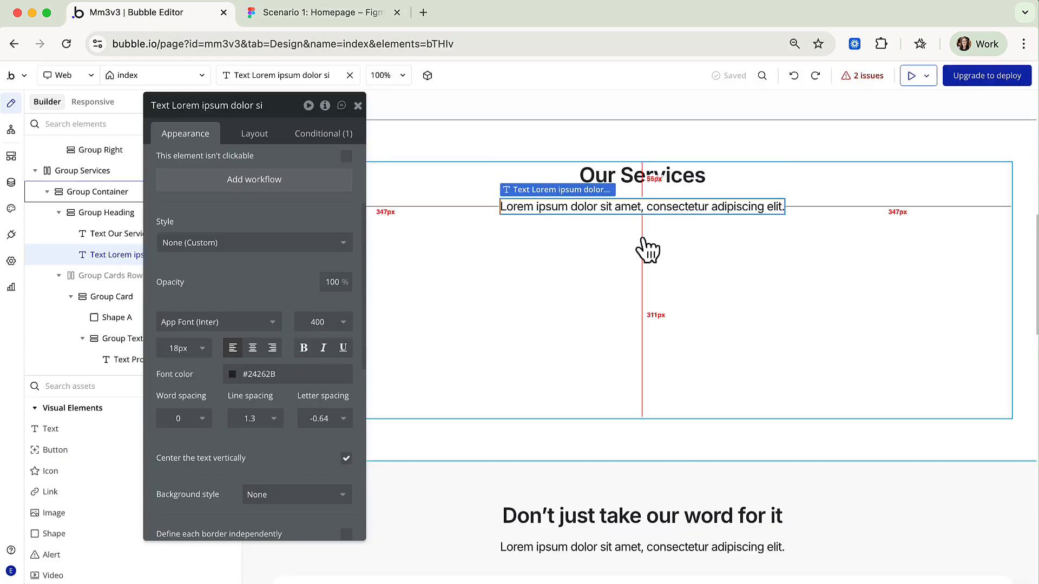
click(322, 426)
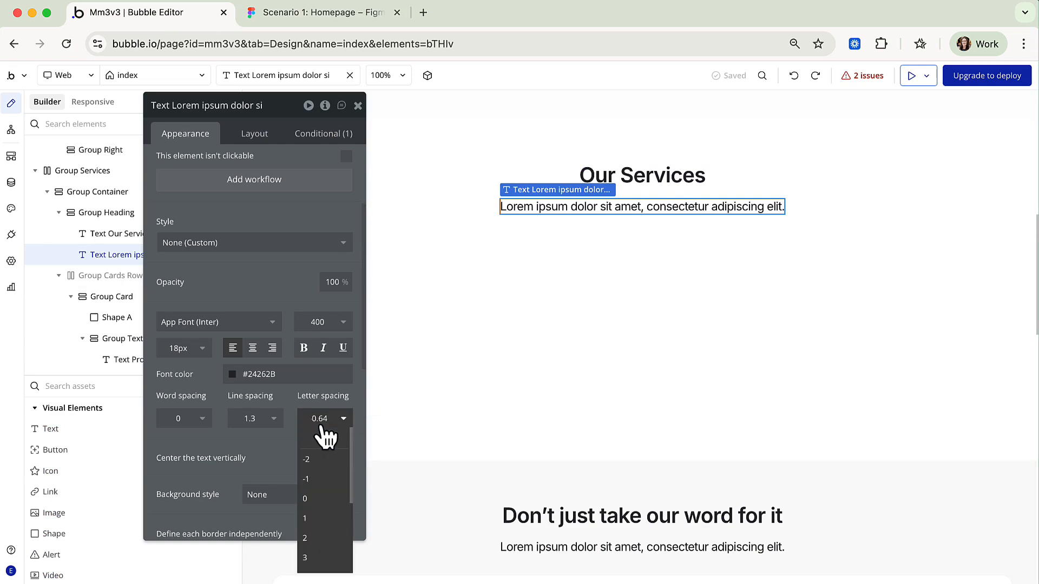
click(324, 500)
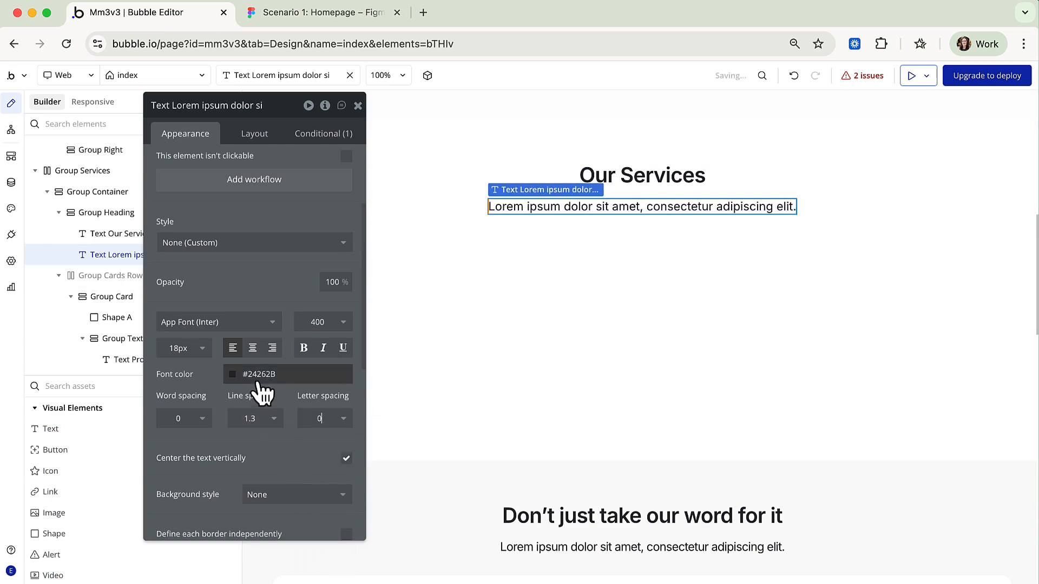
Step: Set the font colour of the text below Our Services to Gray 70 and its HTML tag to normal
click(232, 377)
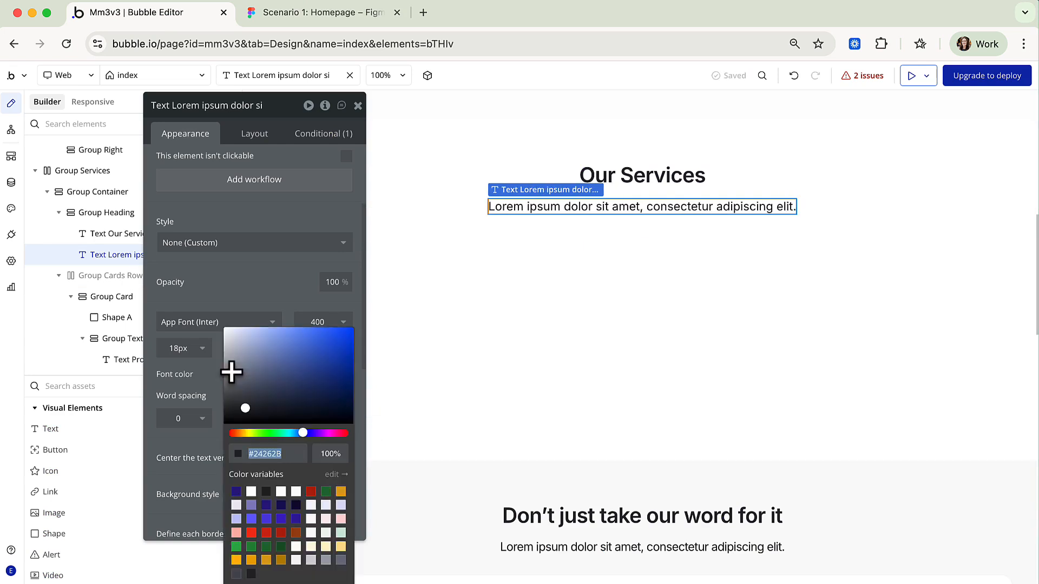
click(251, 574)
click(198, 393)
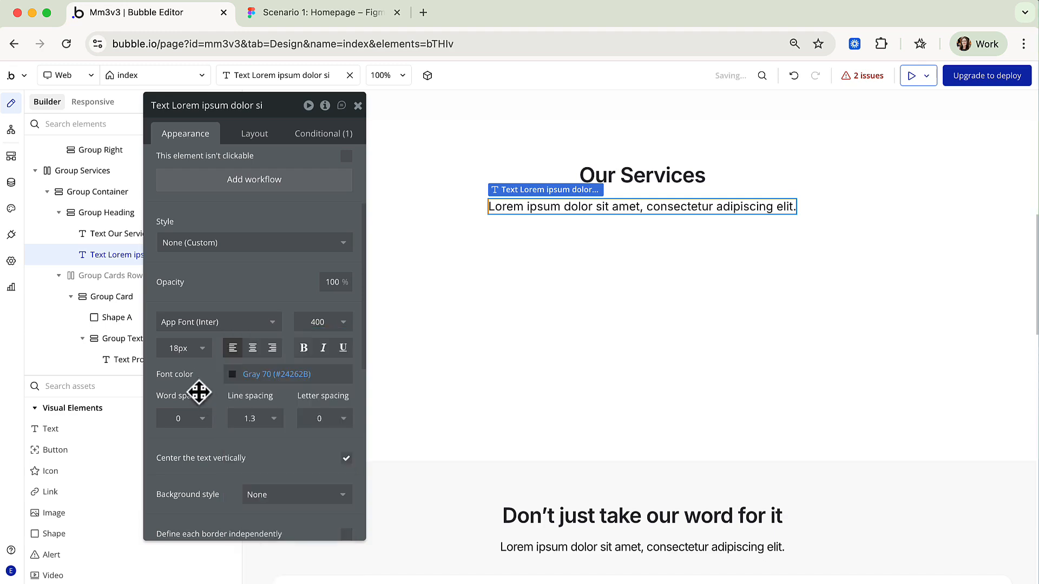
scroll(220, 394, up, 2)
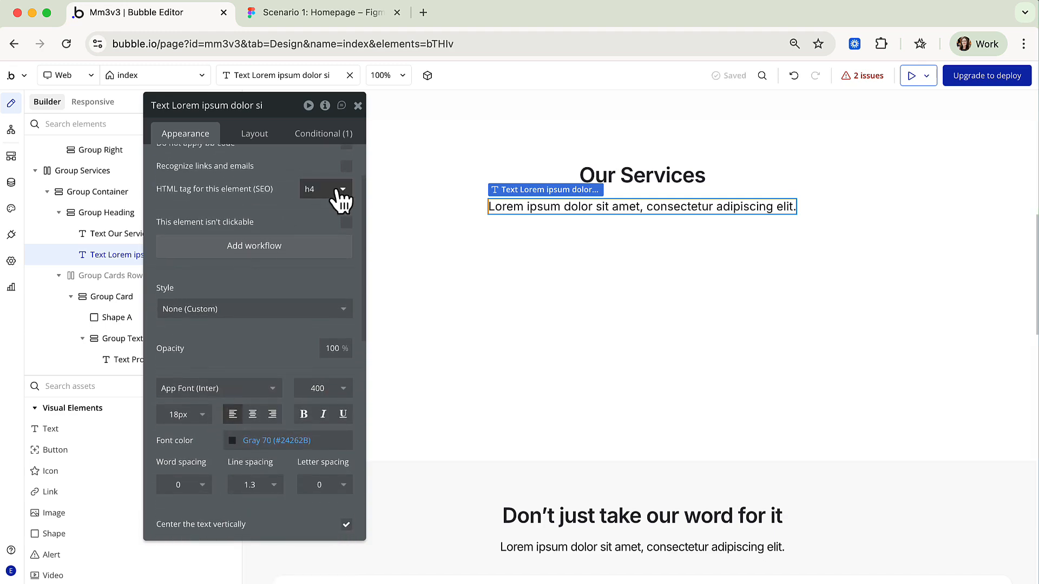
click(340, 190)
click(328, 232)
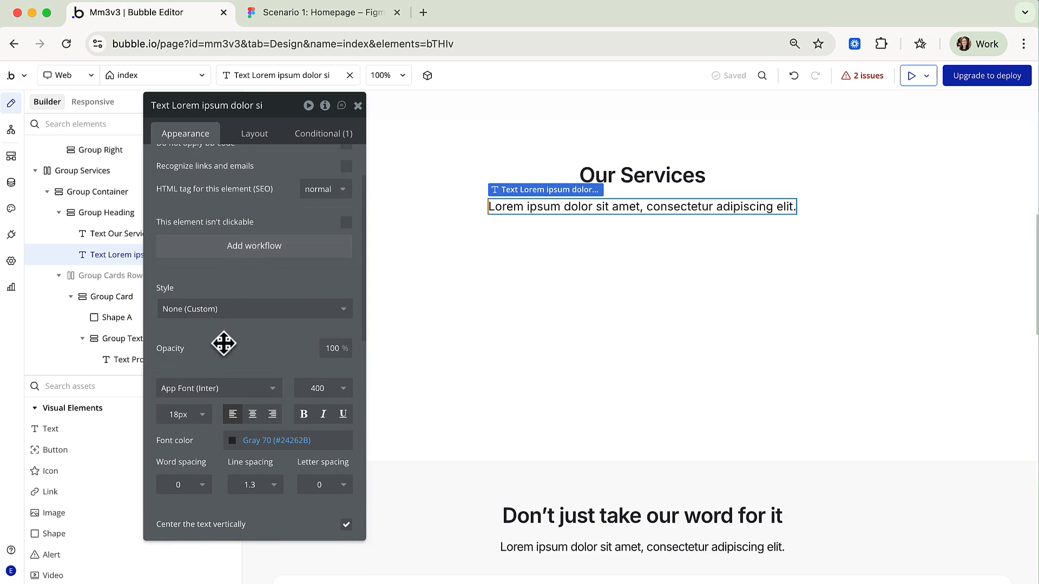
Step: Create a new text style named Body L Regular based on the lorem ipsum text below Our Services
click(234, 309)
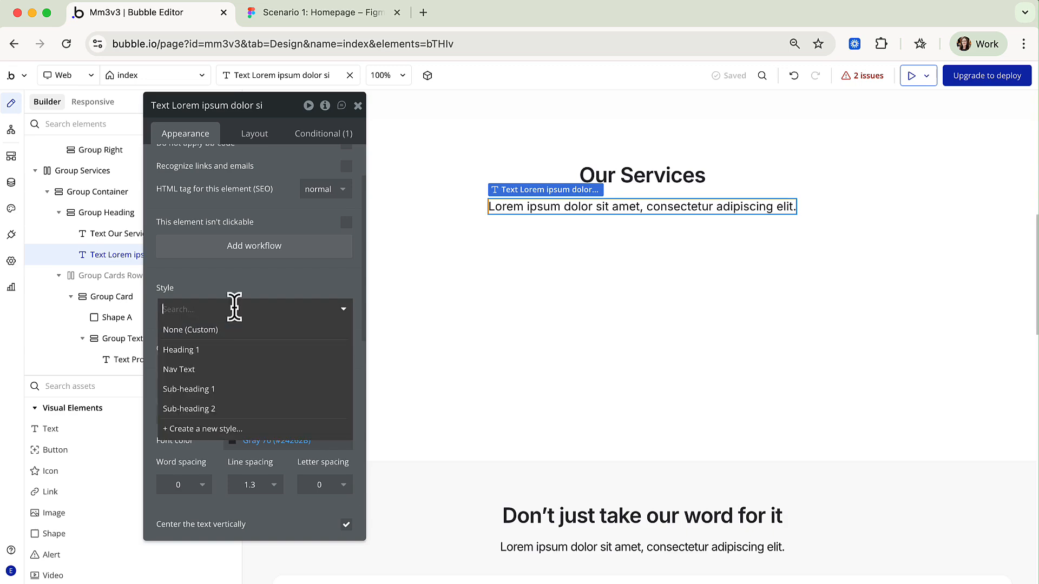
click(223, 428)
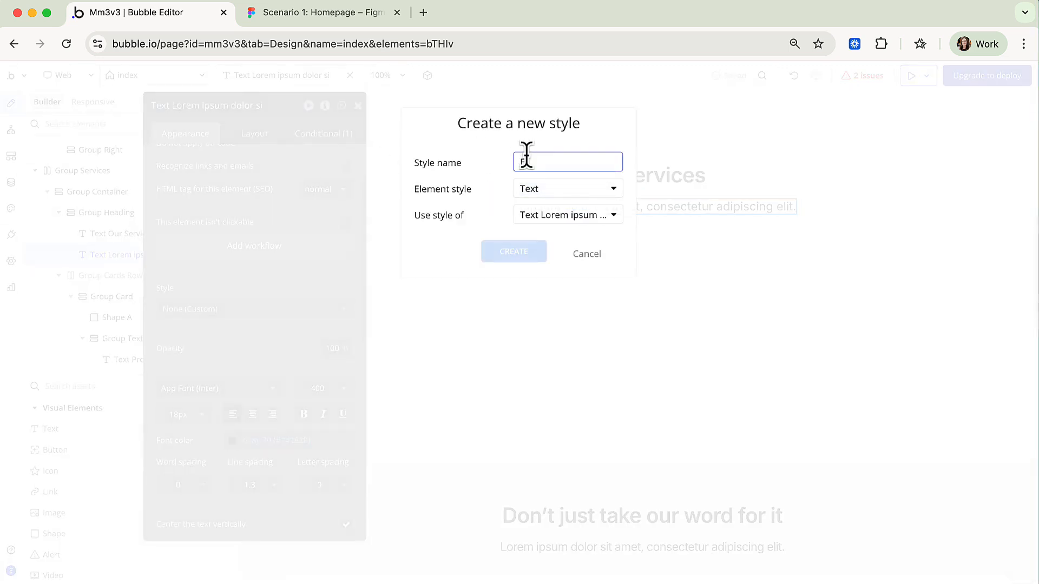
text(Body L Regular)
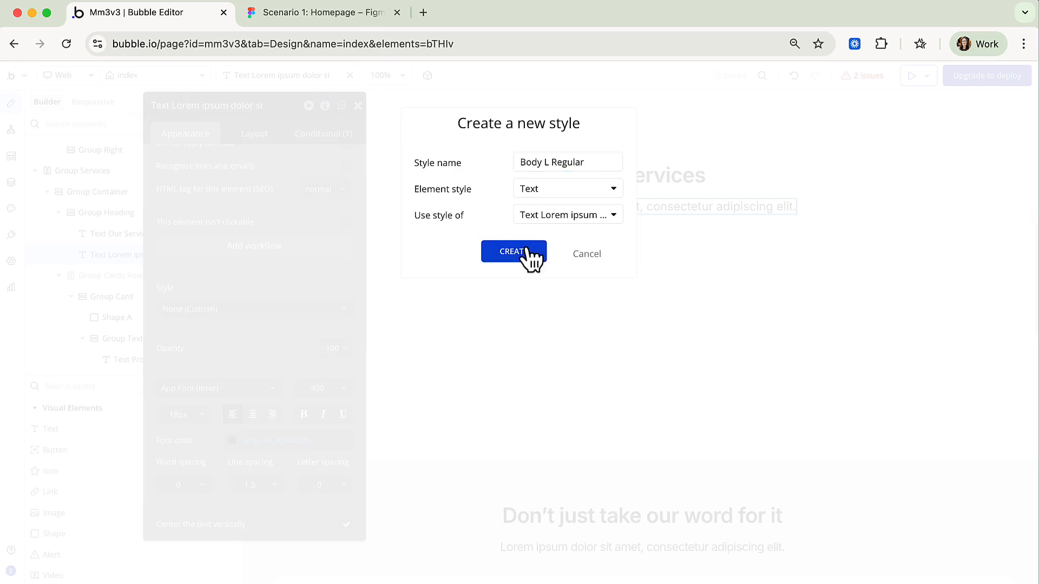
click(526, 250)
Step: Make the hidden Group Cards Row visible on the canvas and select the Product Strategy card title
drag(306, 107, 951, 122)
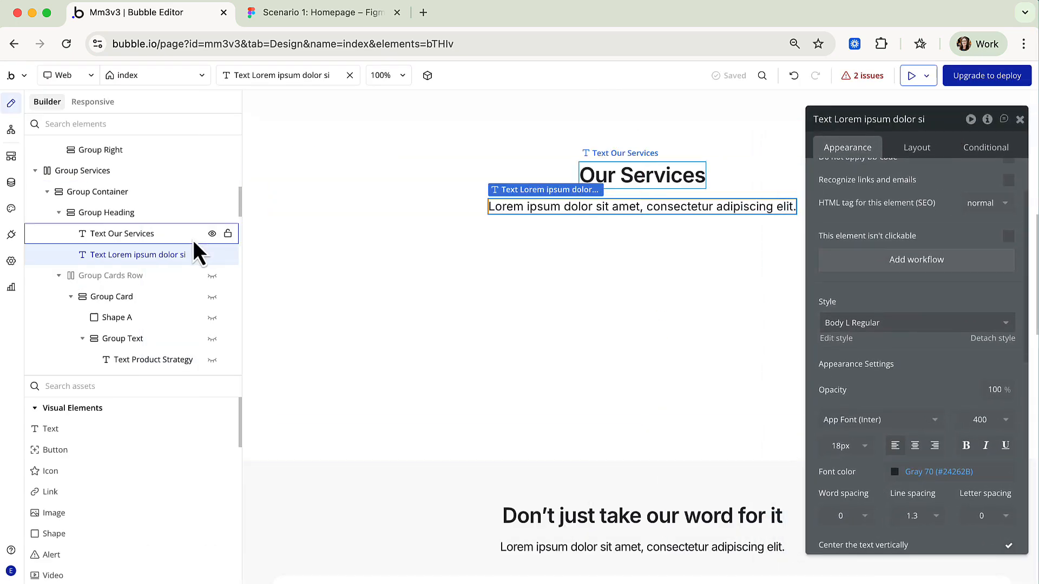
click(212, 276)
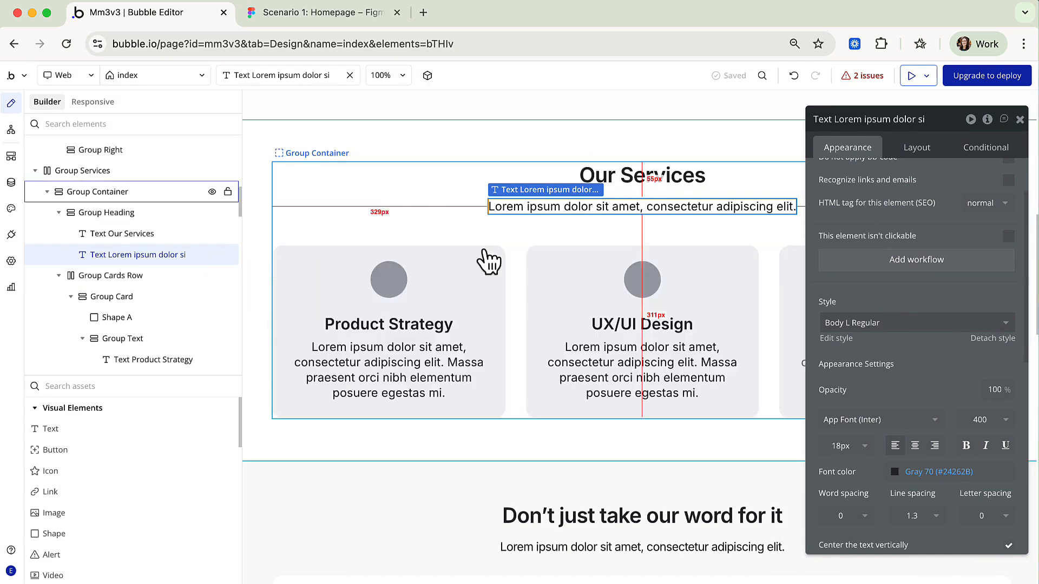
click(426, 325)
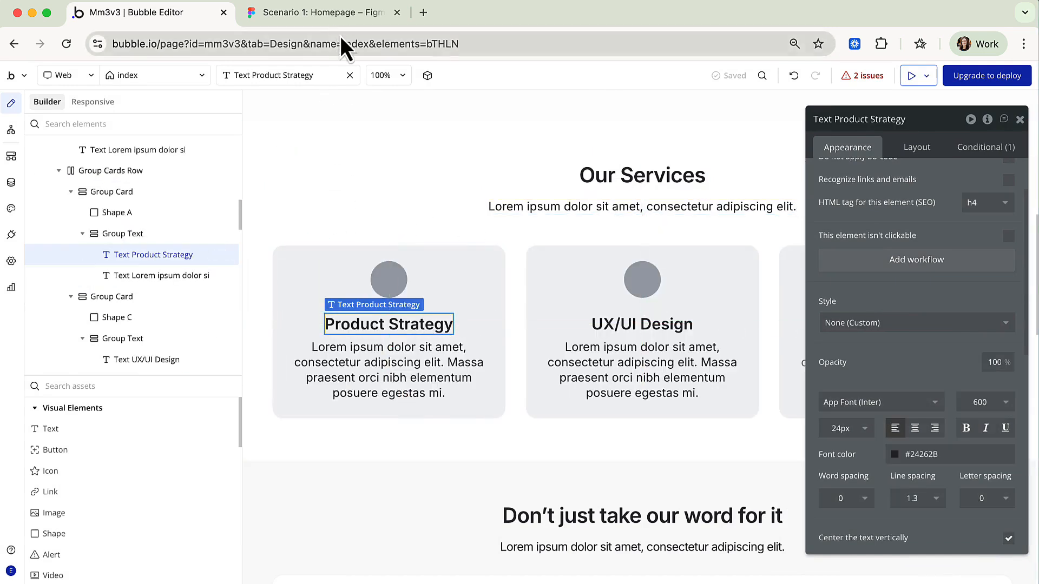
Step: Switch to Figma and examine the typography and colours of the Product Strategy card's title and description
click(334, 15)
click(359, 257)
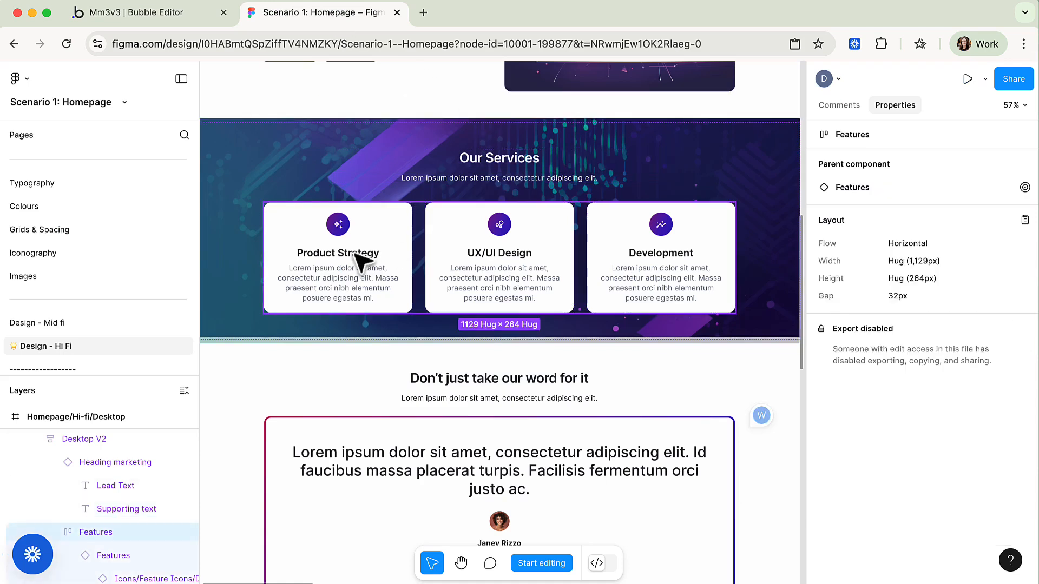
double_click(357, 255)
double_click(355, 253)
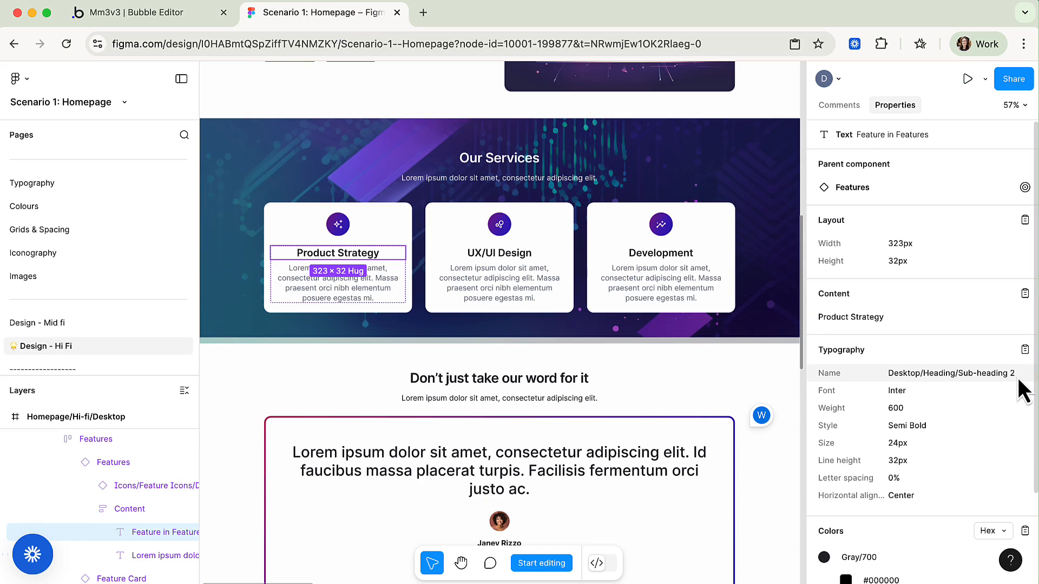
click(400, 295)
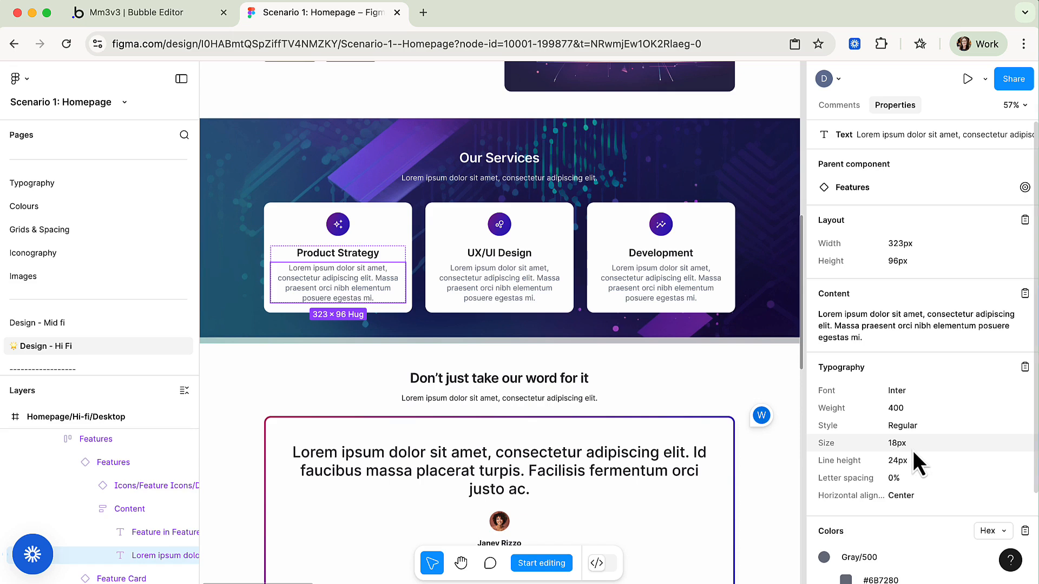
scroll(893, 535, down, 2)
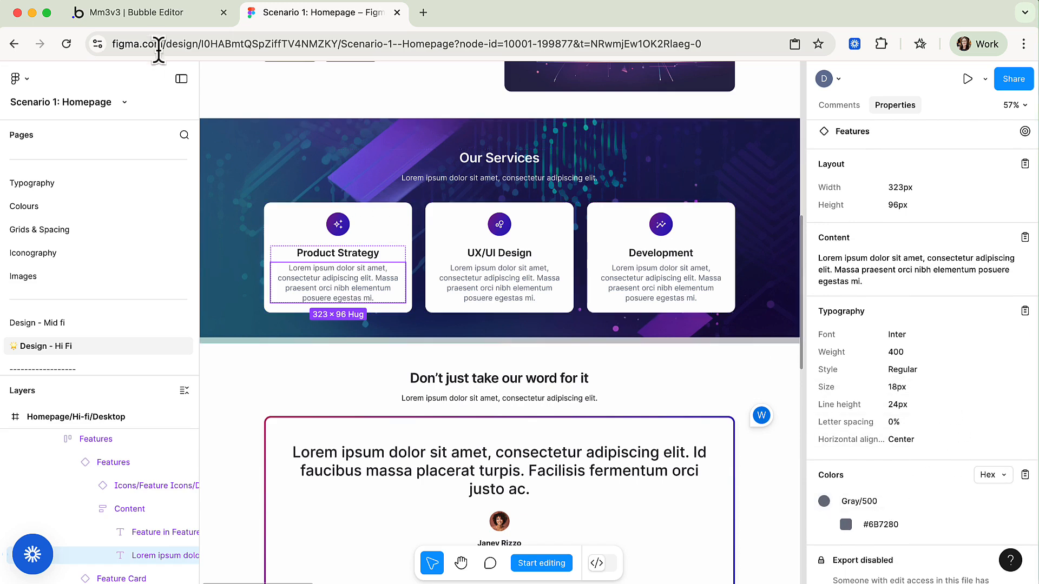
Step: Back in the Bubble editor, apply the Sub-heading 2 style to the Product Strategy card title
click(153, 17)
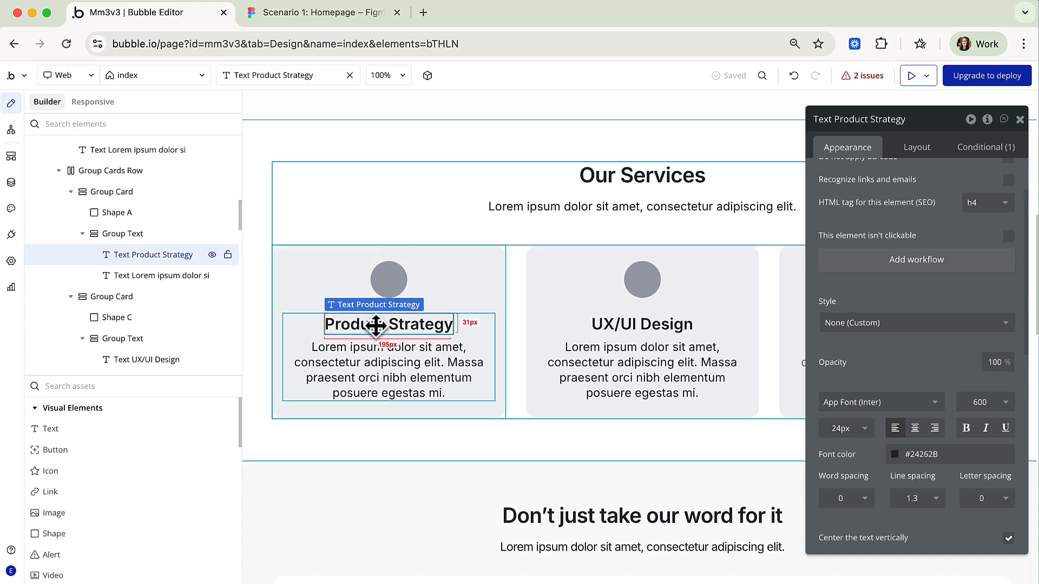
click(894, 324)
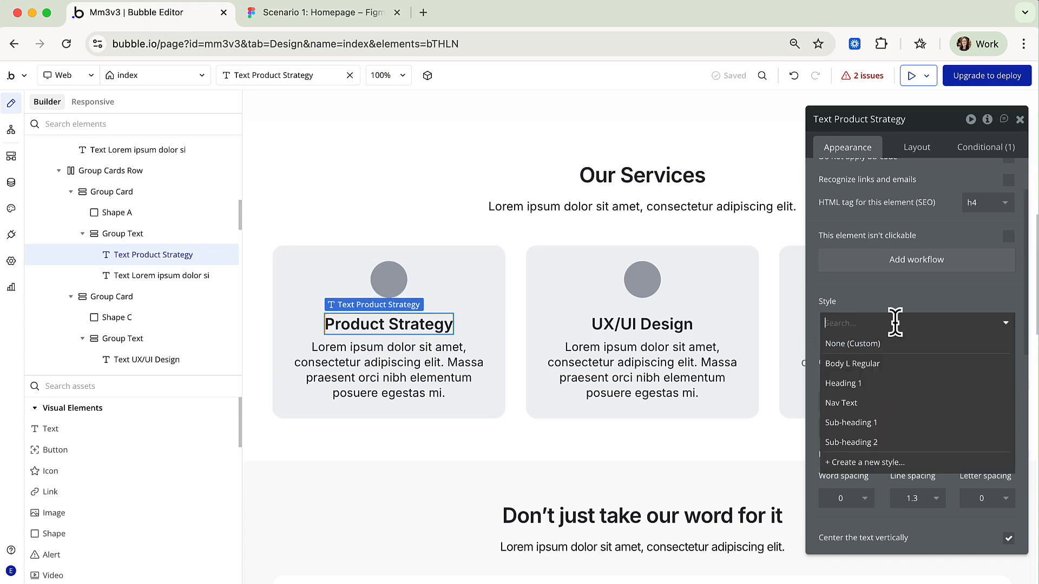
click(892, 441)
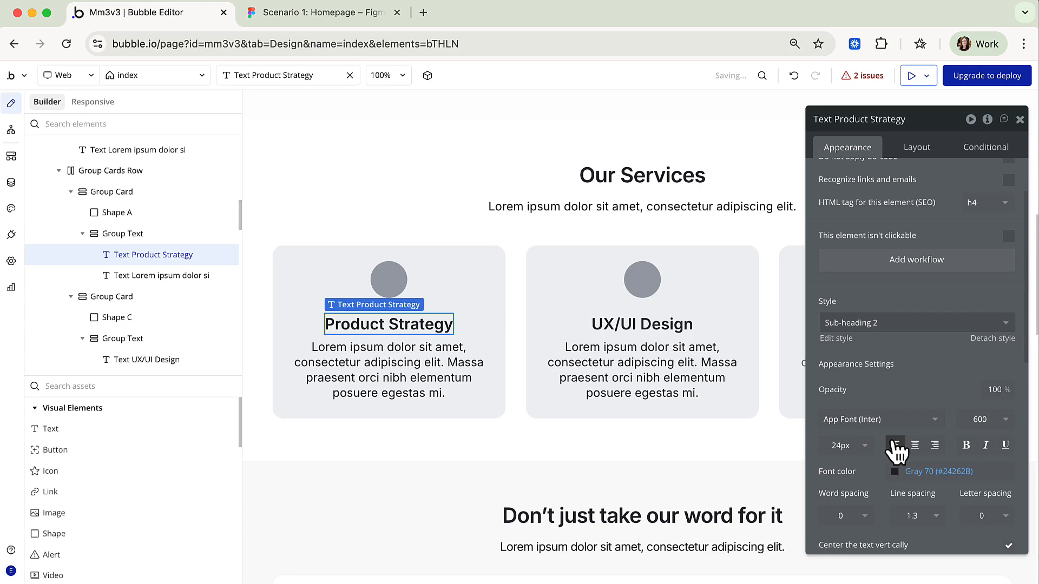
Step: Apply Body L Regular to the Product Strategy card's description, overriding it with font colour Gray 50 and centred alignment
click(466, 359)
click(897, 326)
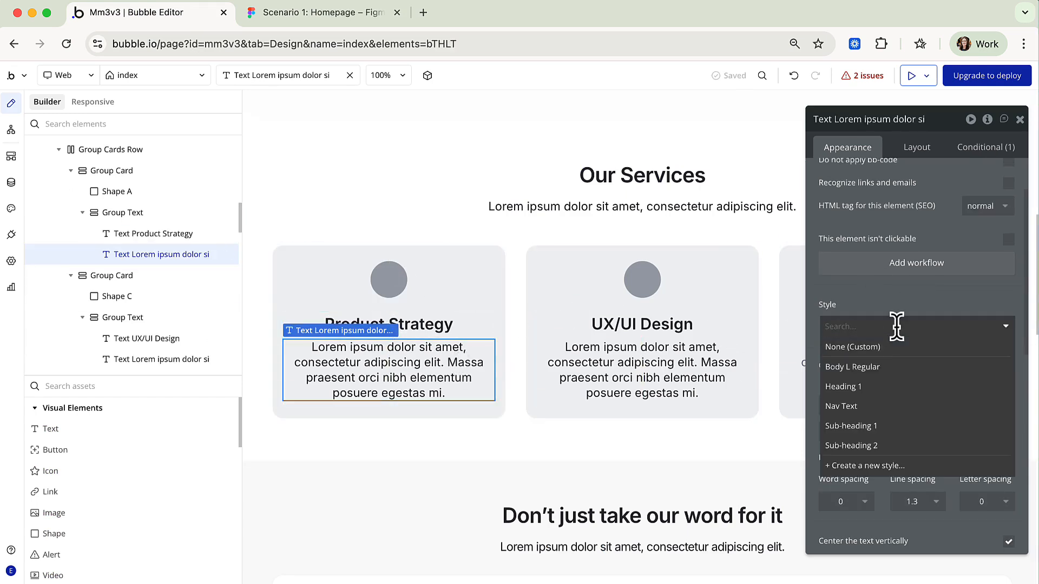
click(881, 368)
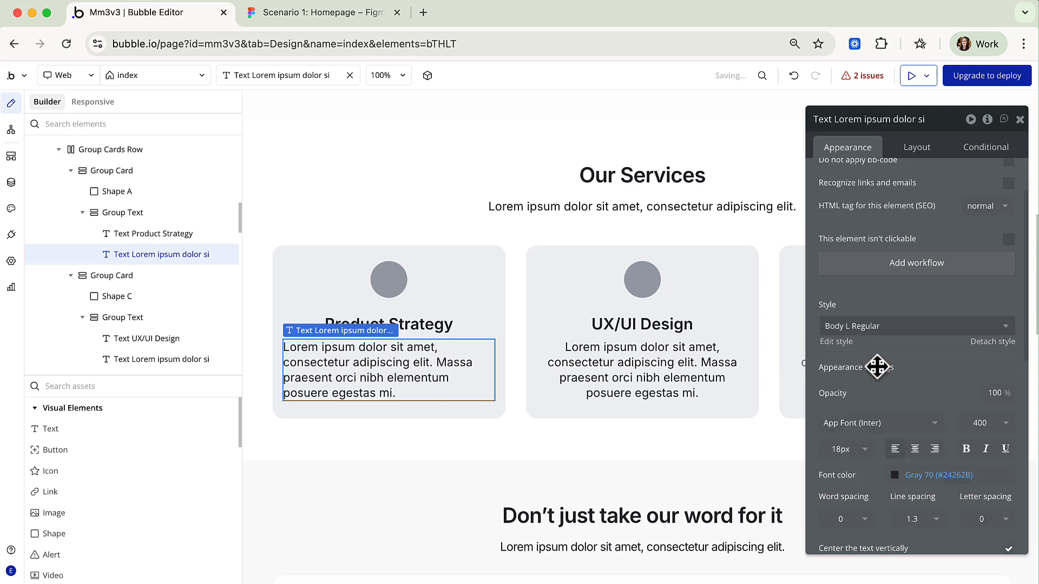
click(897, 476)
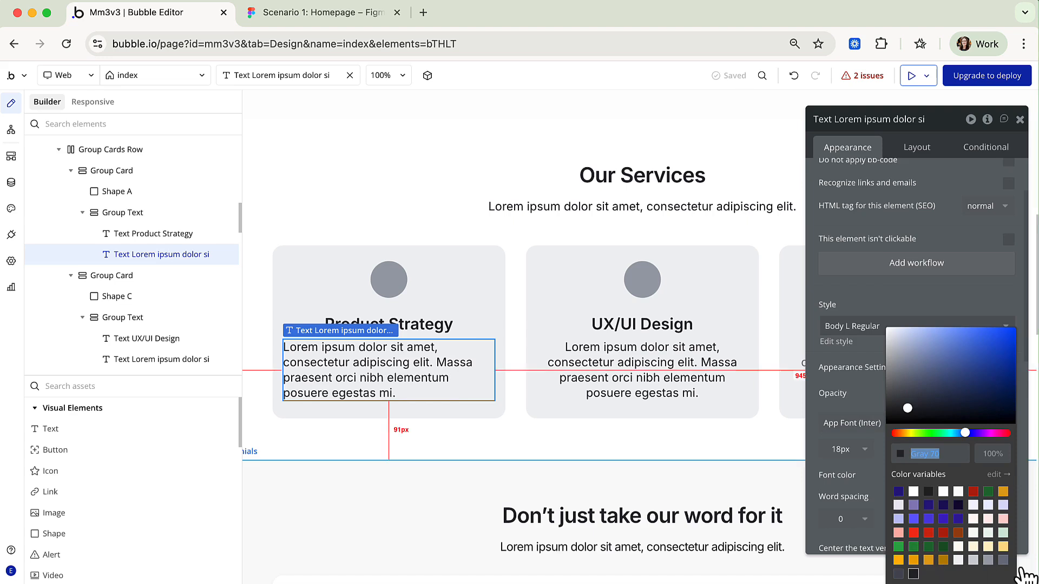
click(1002, 561)
click(874, 404)
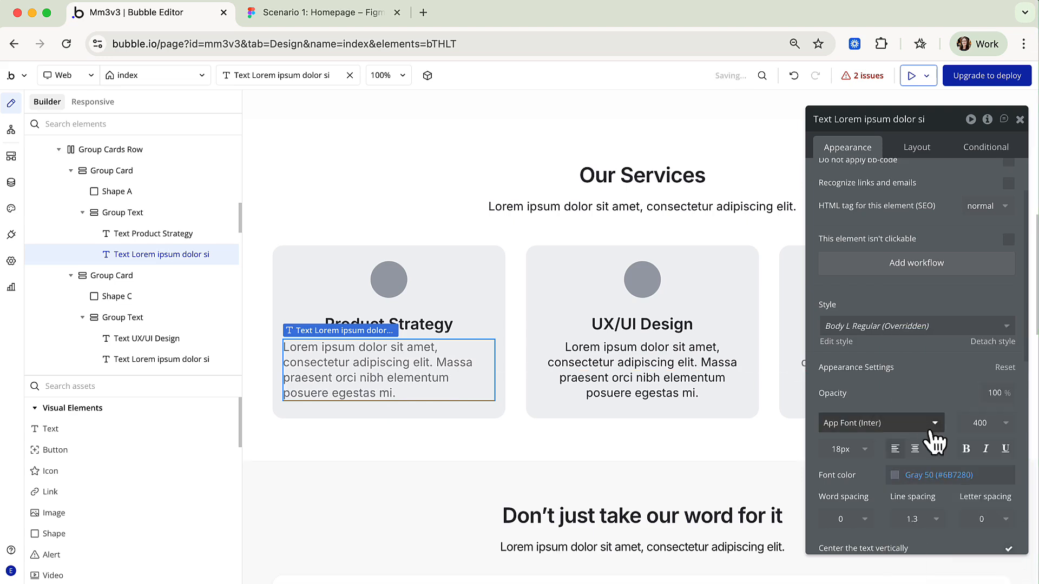
click(922, 452)
Step: Apply the Sub-heading 2 style to the UX/UI Design card title
click(675, 324)
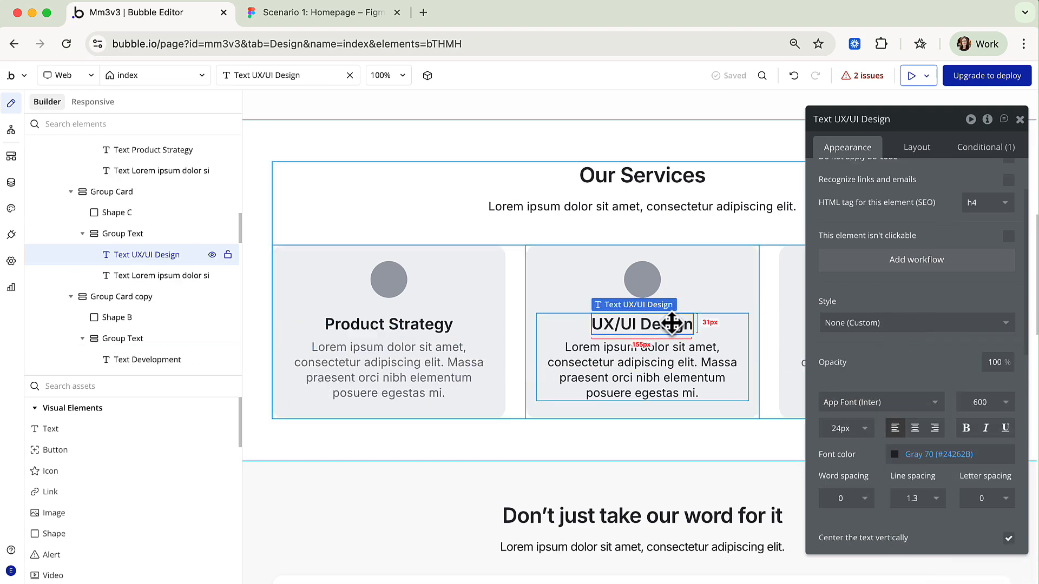
click(889, 323)
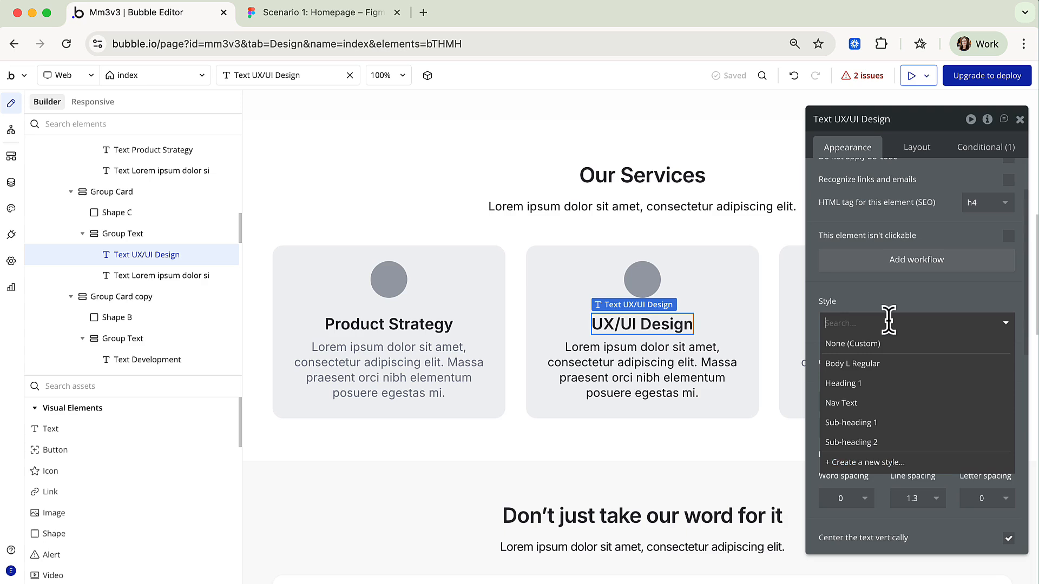
click(886, 443)
Step: Apply Body L Regular to the UX/UI Design card's description, overriding it with centred alignment and font colour Gray 50
click(703, 366)
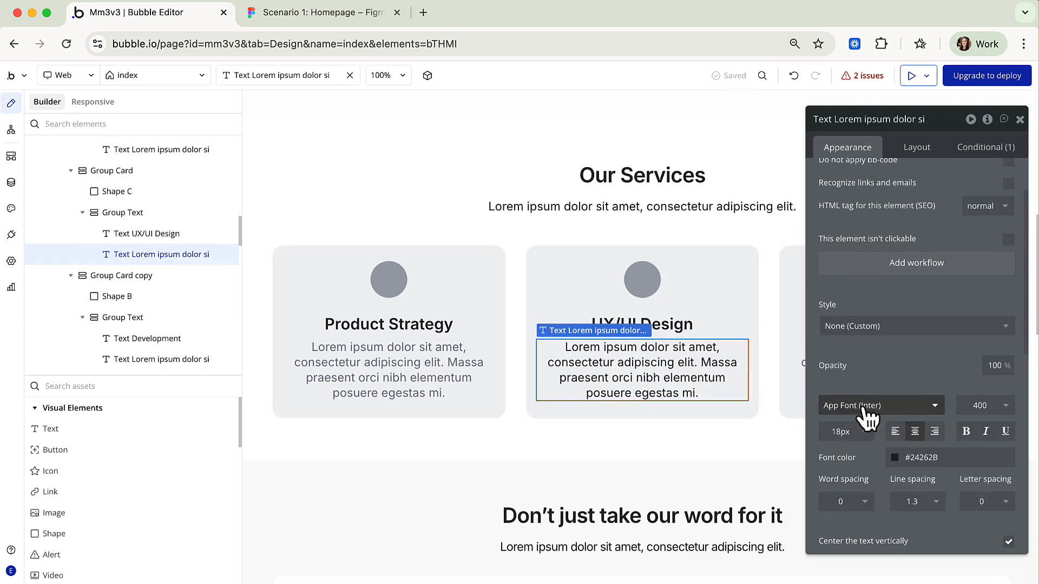
click(924, 329)
click(925, 367)
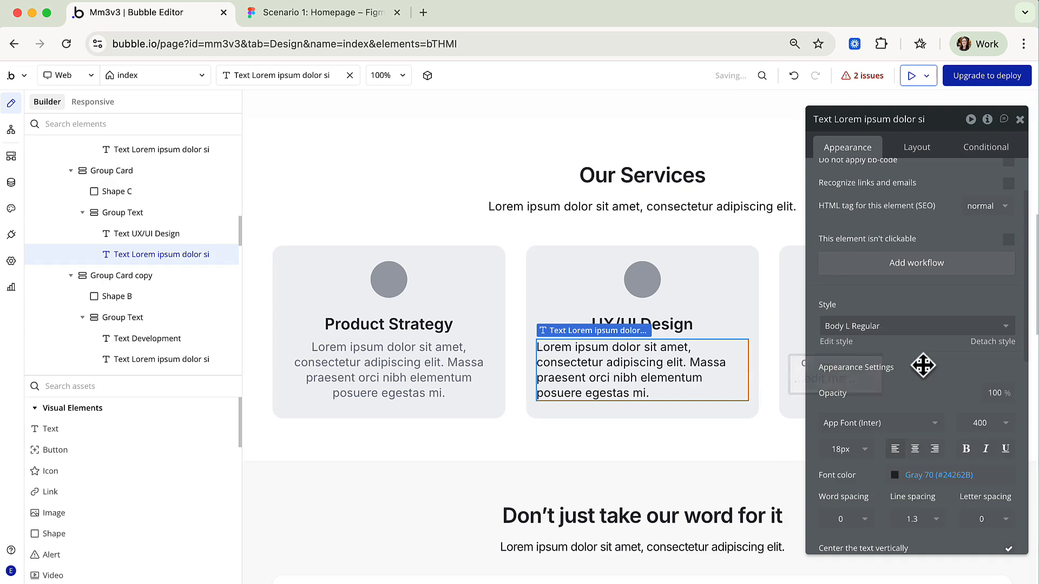
click(923, 448)
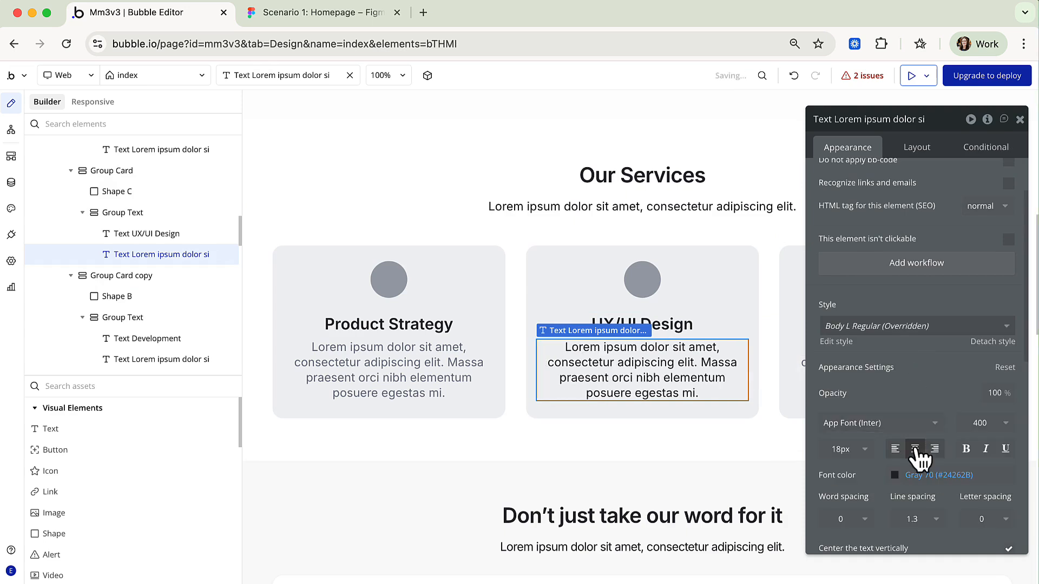
click(895, 475)
click(1003, 560)
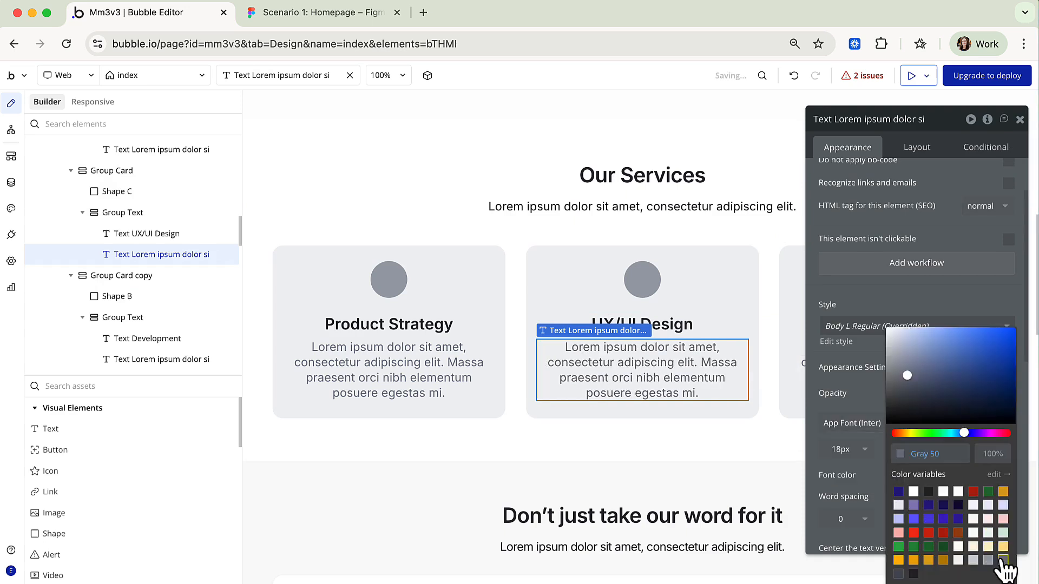
click(861, 356)
Step: Move the property editor off the third card and apply the Sub-heading 2 style to the Development title
drag(818, 129, 322, 119)
click(876, 326)
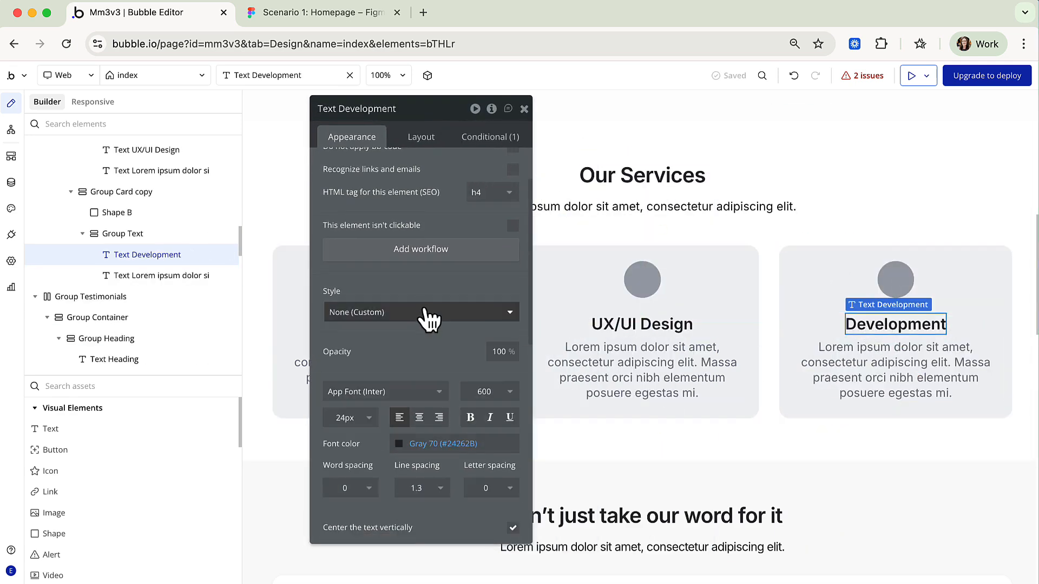
click(425, 313)
click(417, 433)
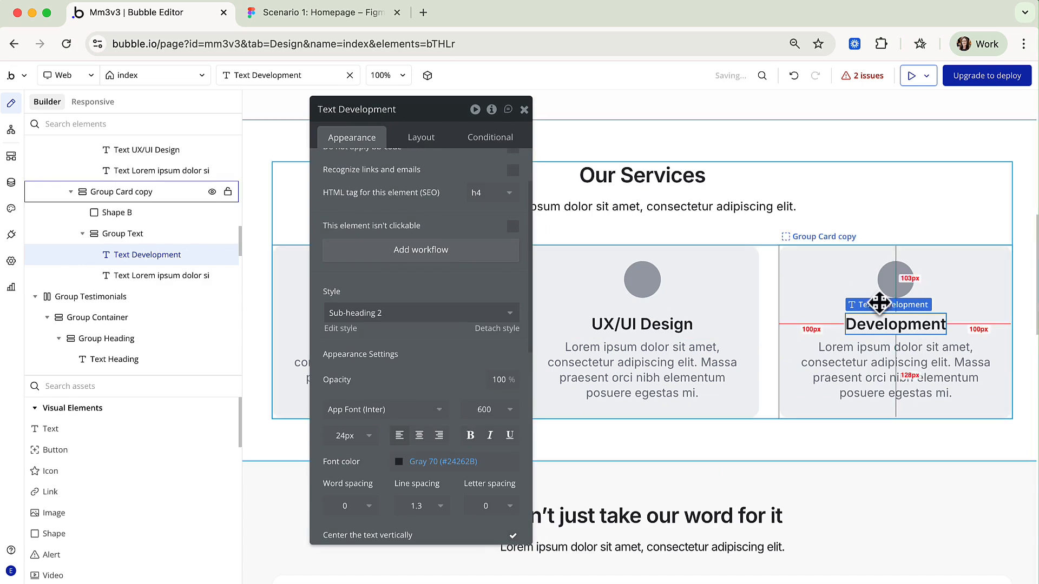
Step: Apply Body L Regular to the Development card's description, overriding it with centred alignment and font colour Gray 50
click(890, 371)
click(384, 318)
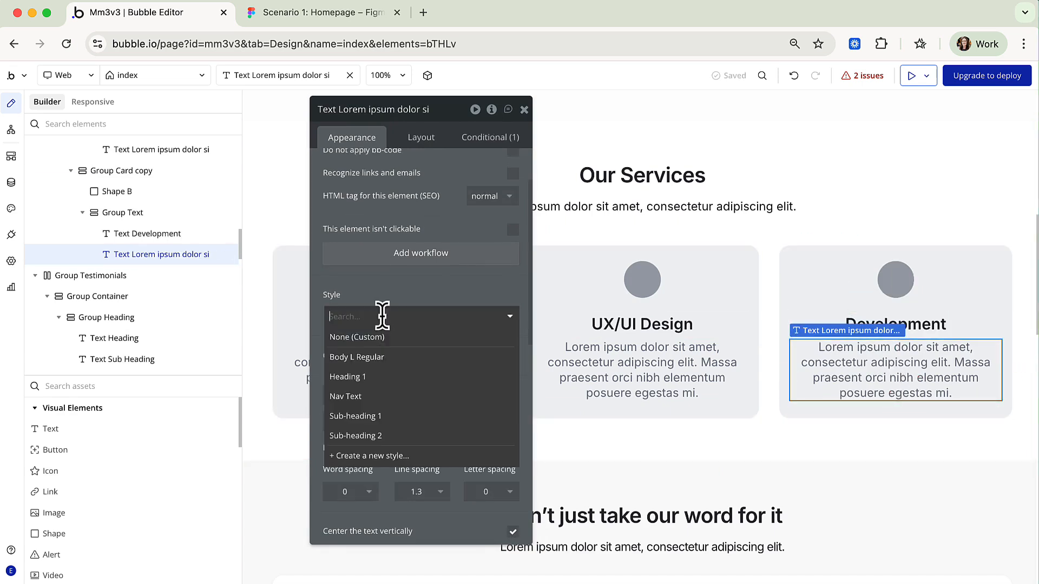
click(385, 358)
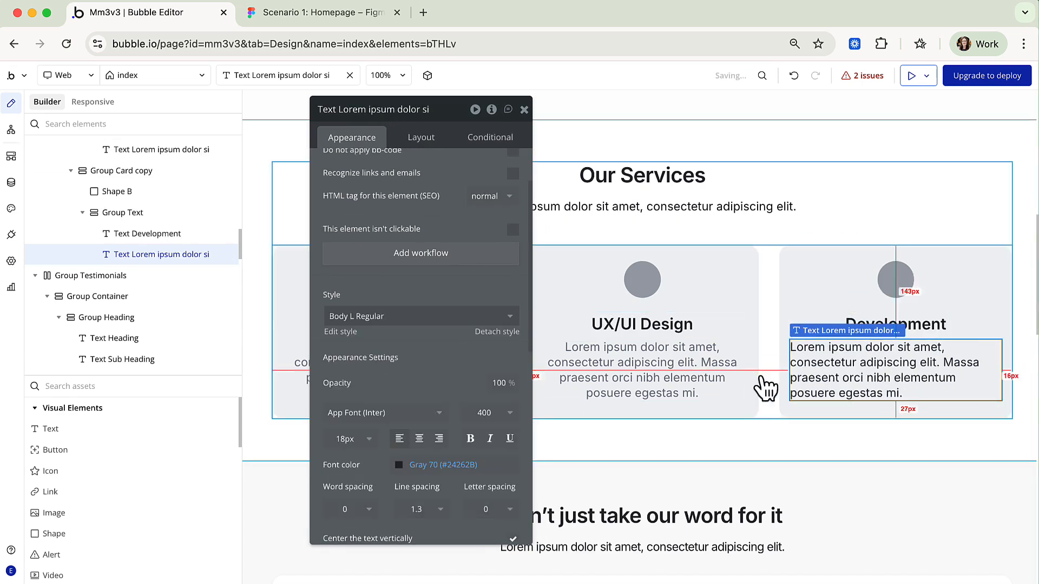
click(419, 445)
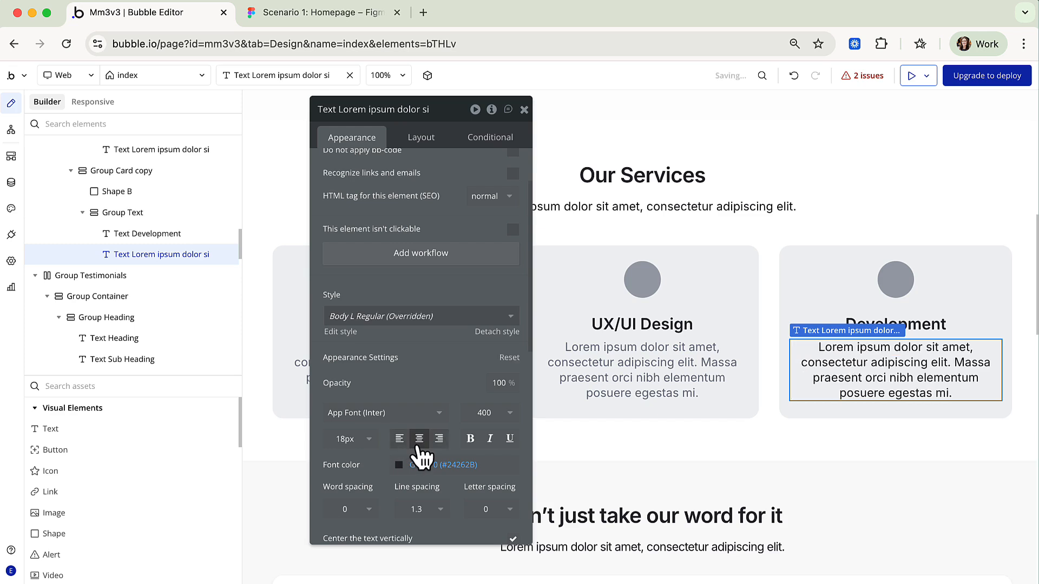
click(399, 467)
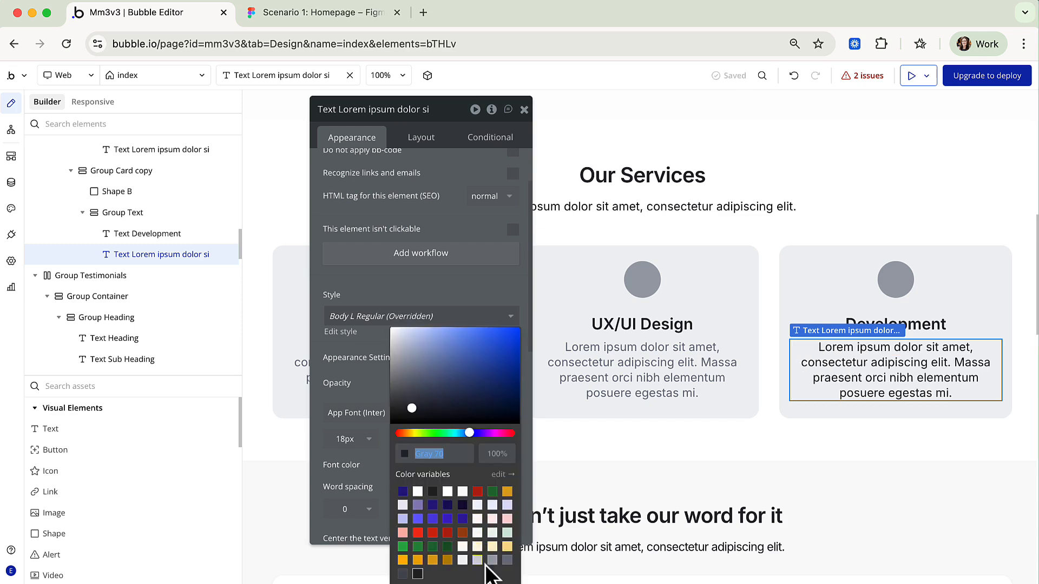
click(507, 561)
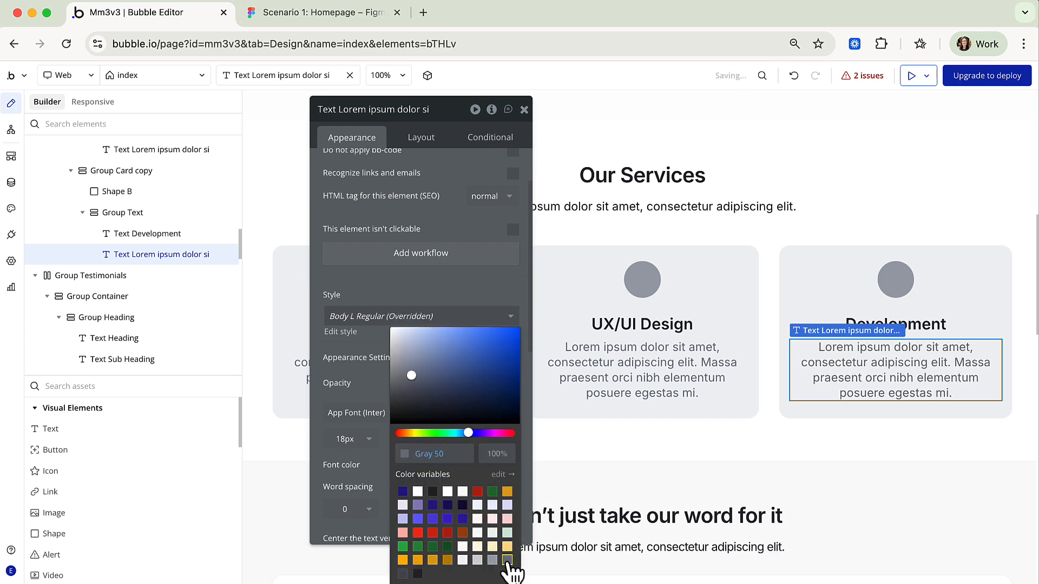
click(457, 276)
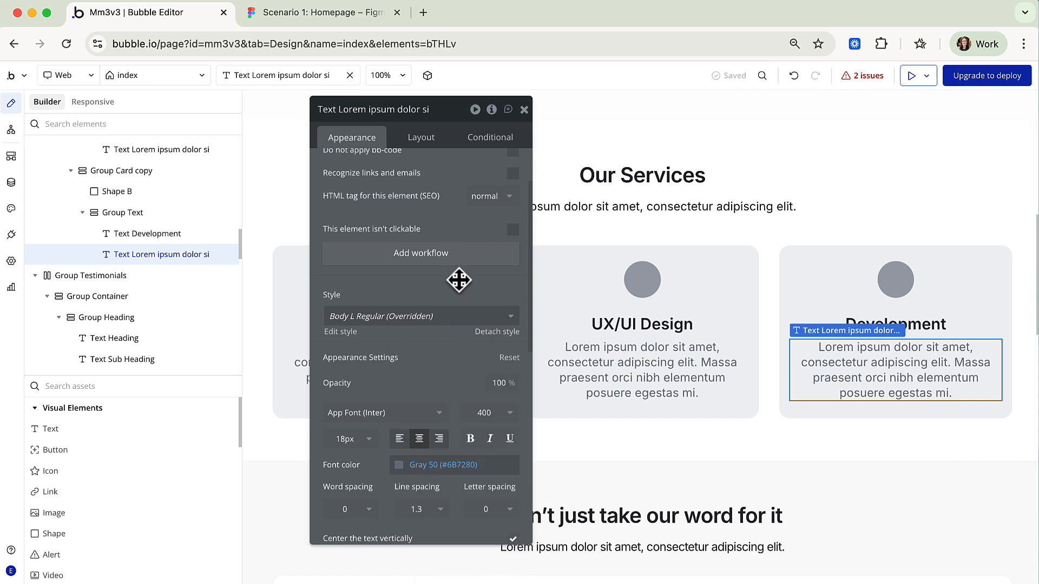
Step: Close the Development description's property editor and open the properties of the Testimonials heading "Don't just take our word for it"
click(524, 110)
scroll(609, 332, down, 5)
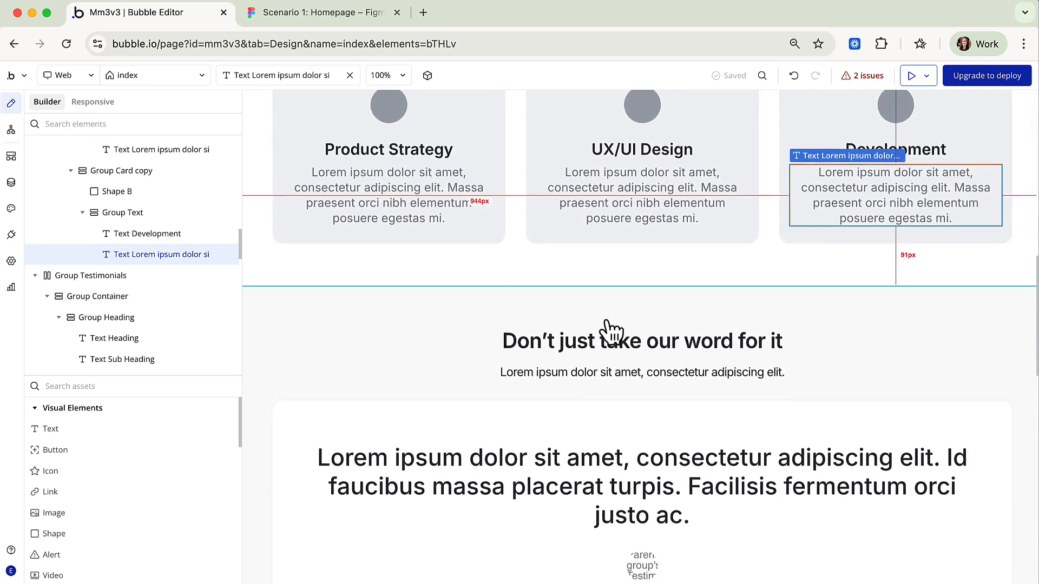
scroll(611, 330, down, 1)
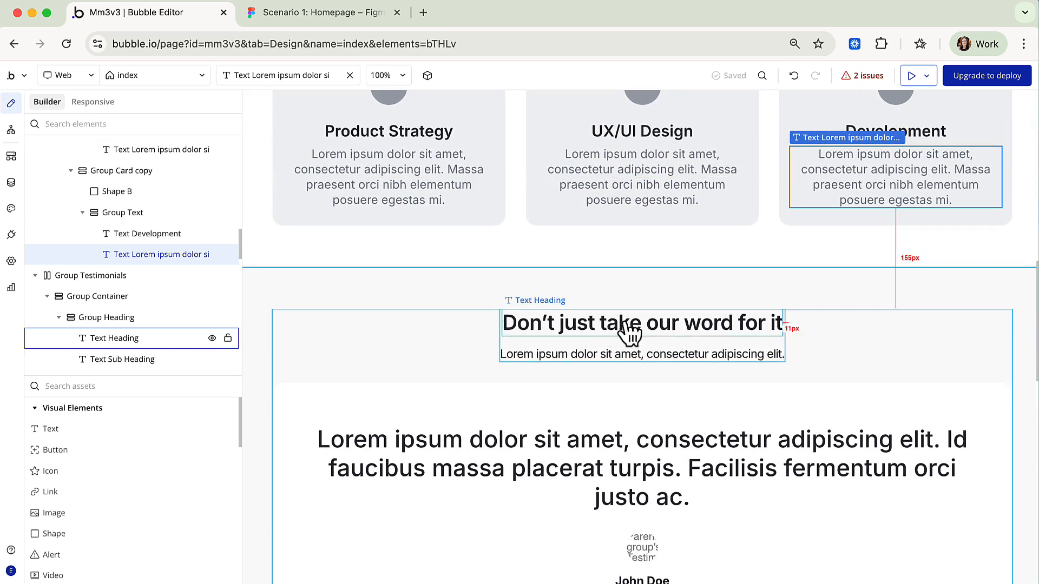
double_click(660, 329)
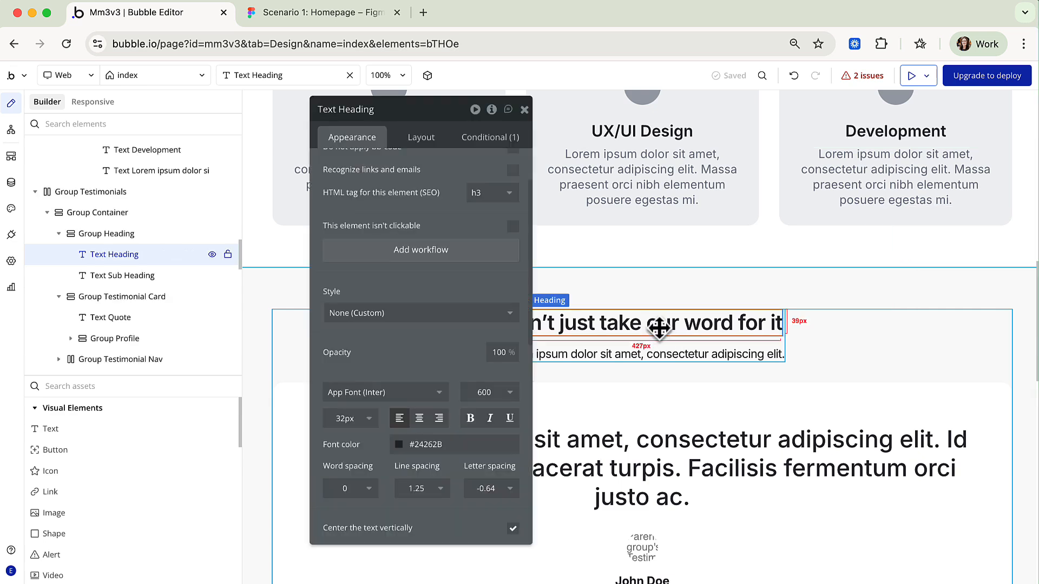
Step: Switch to the Figma homepage design and examine the typography of the Testimonials heading and its supporting text
click(341, 15)
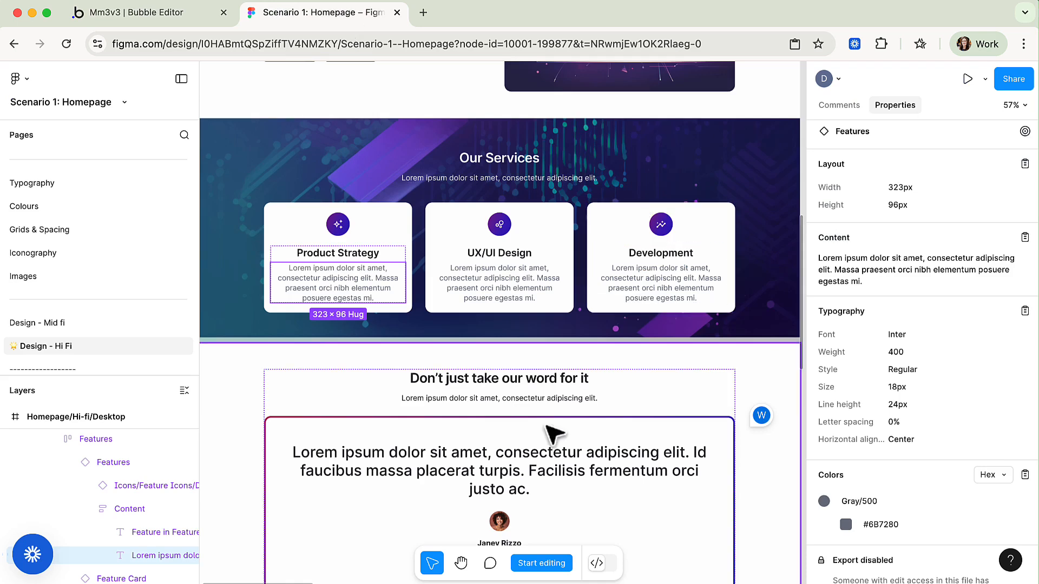
click(528, 386)
click(521, 377)
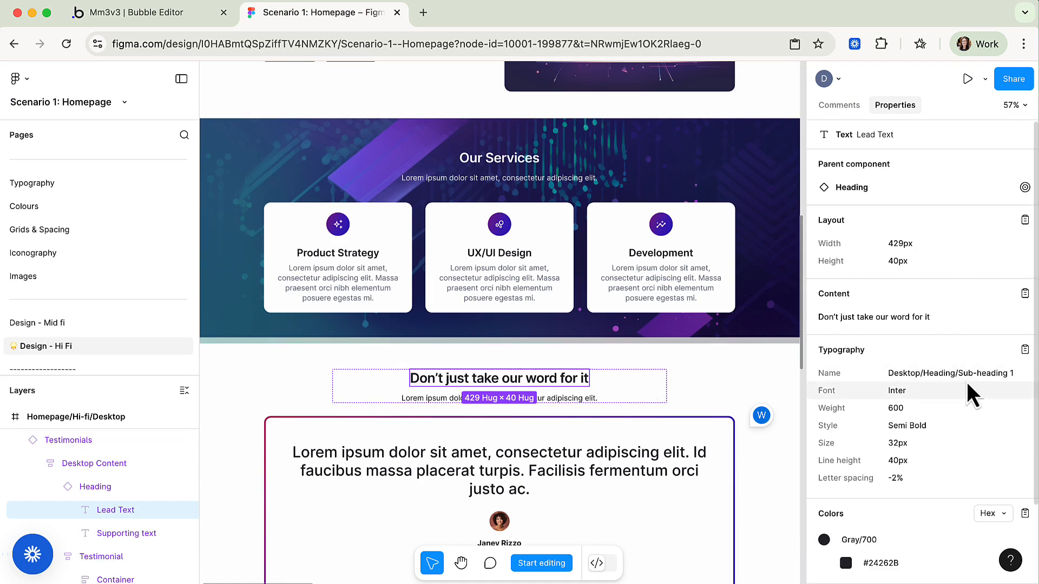
click(587, 399)
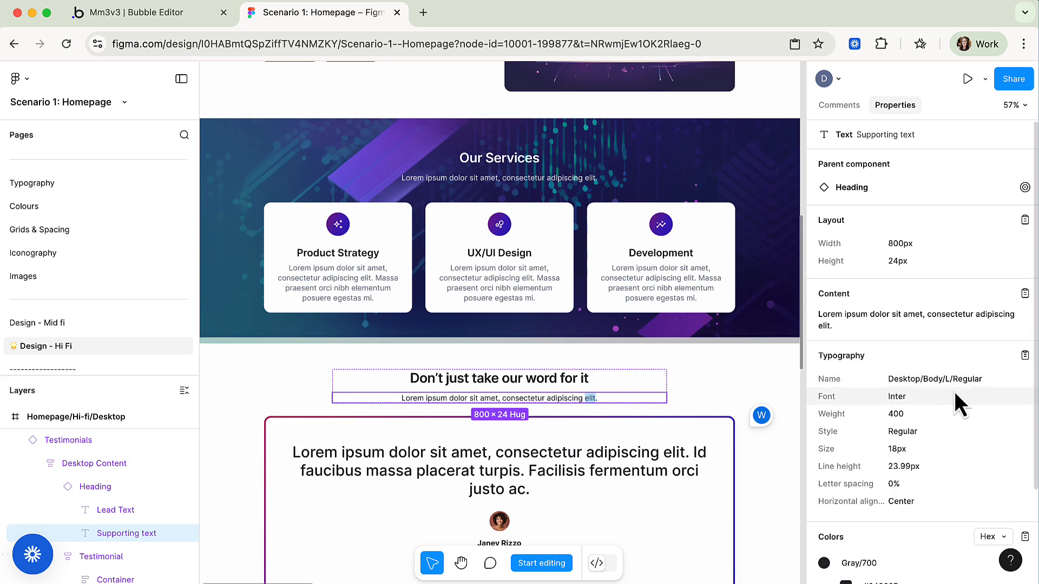
Step: Switch back to the Bubble editor and apply the Sub-heading 1 style to the Testimonials heading
click(139, 16)
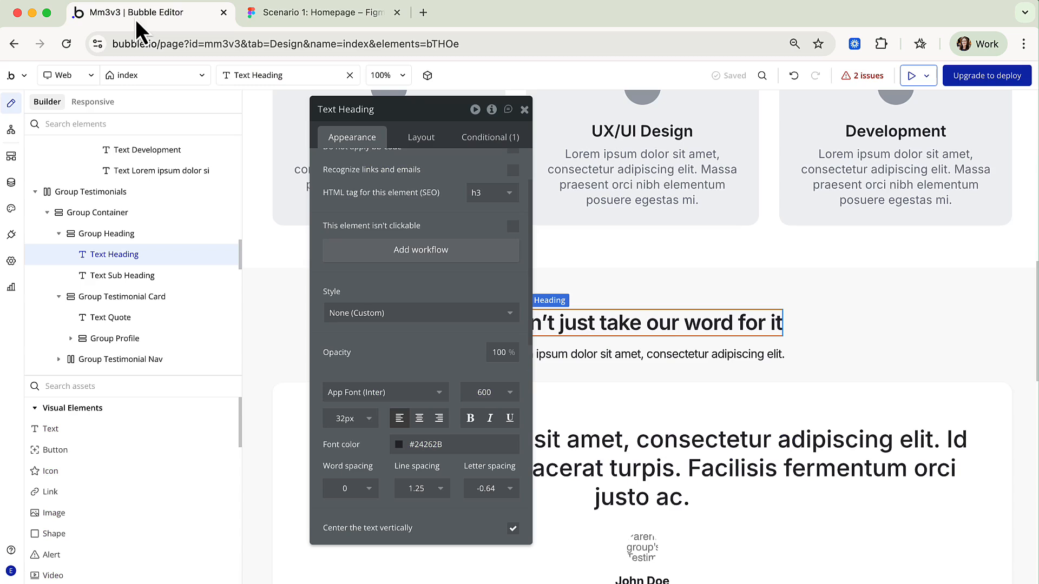
click(493, 316)
click(458, 414)
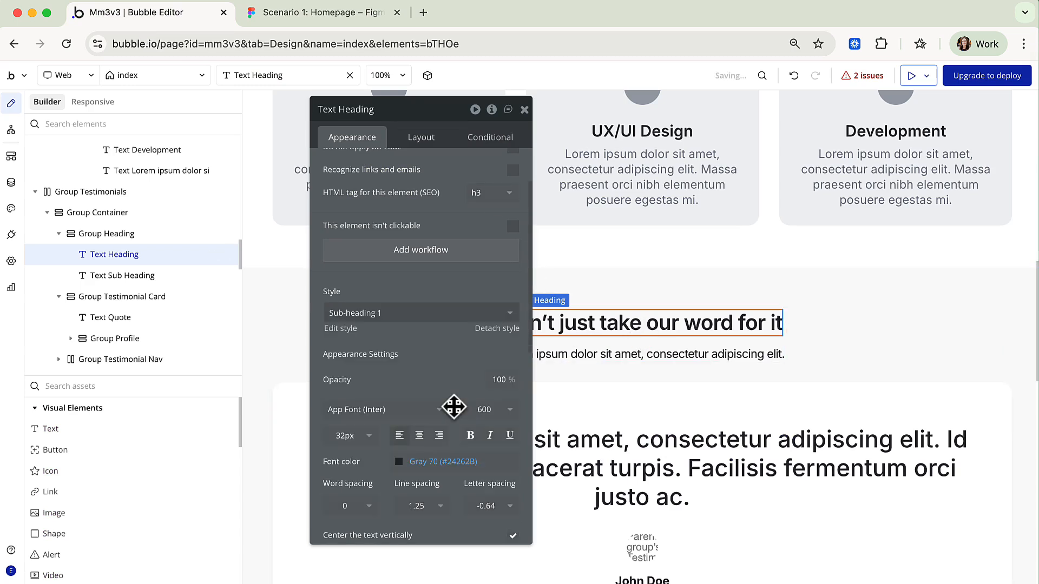
Step: Apply the Body L Regular style to the Testimonials sub heading, move the property editor aside and close it
click(584, 354)
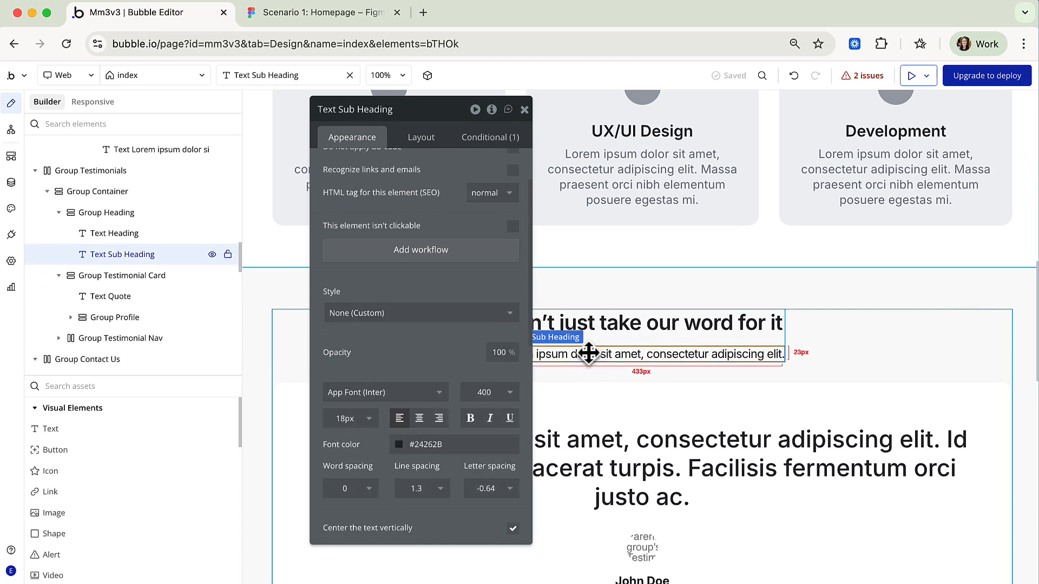
click(460, 319)
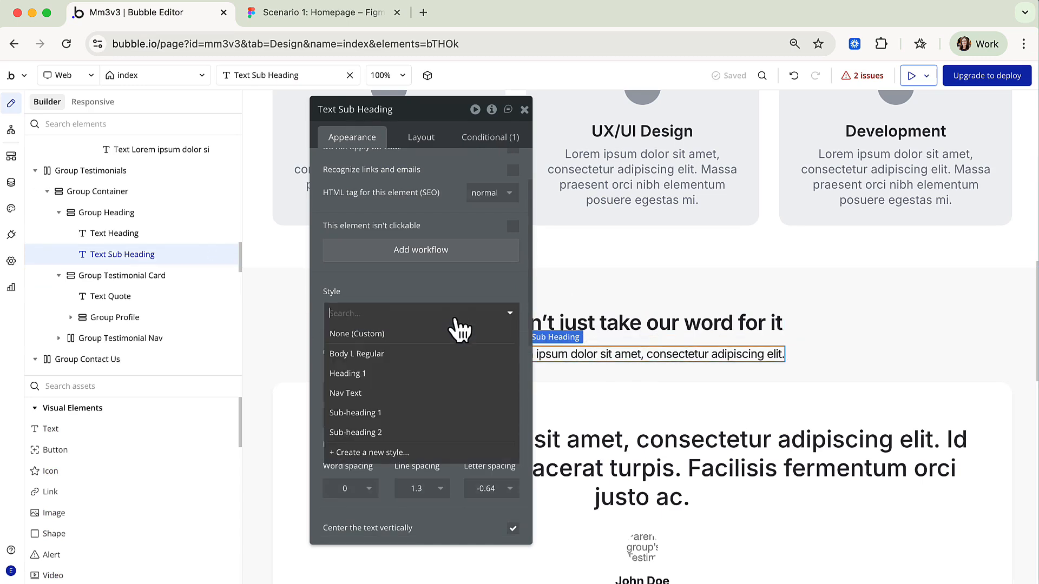
click(429, 358)
drag(427, 120, 271, 135)
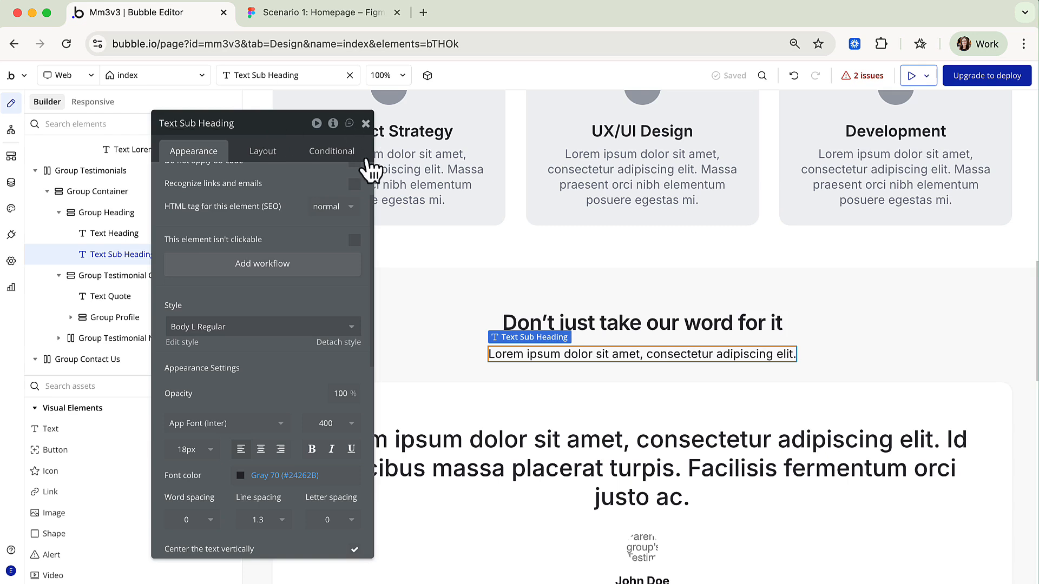
click(366, 124)
scroll(314, 318, up, 5)
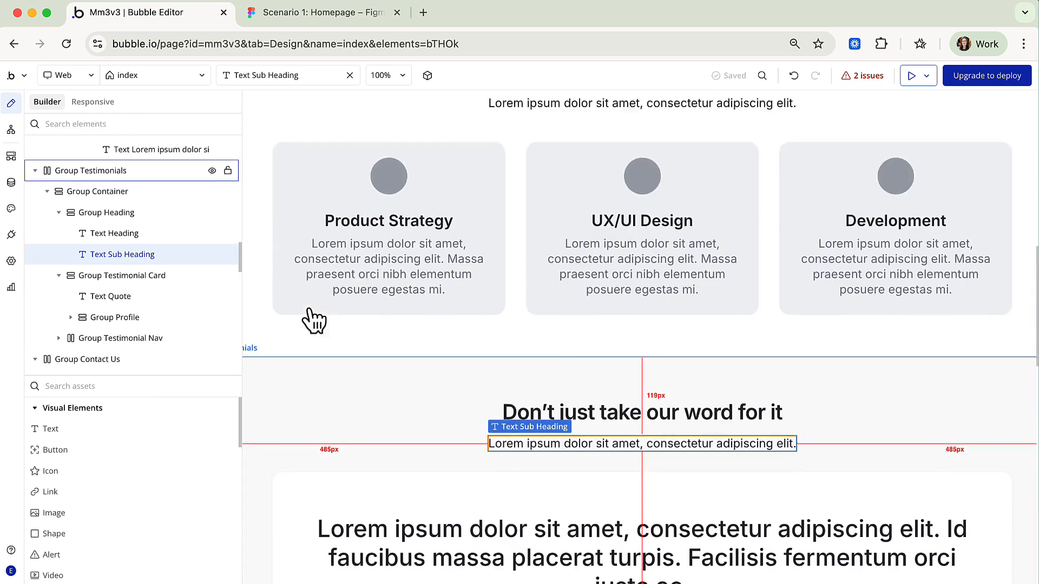
scroll(314, 322, down, 5)
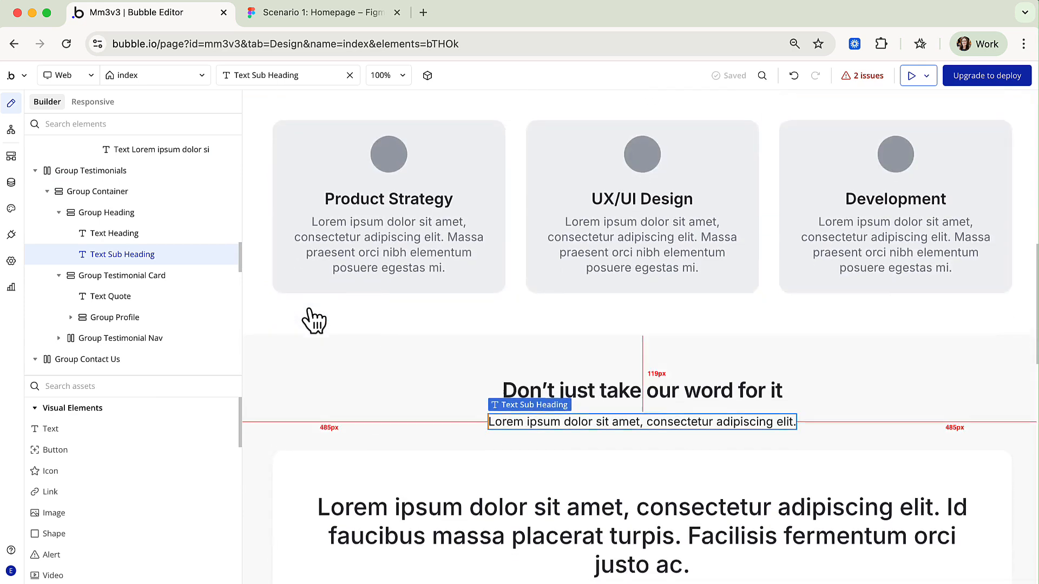
scroll(313, 322, down, 2)
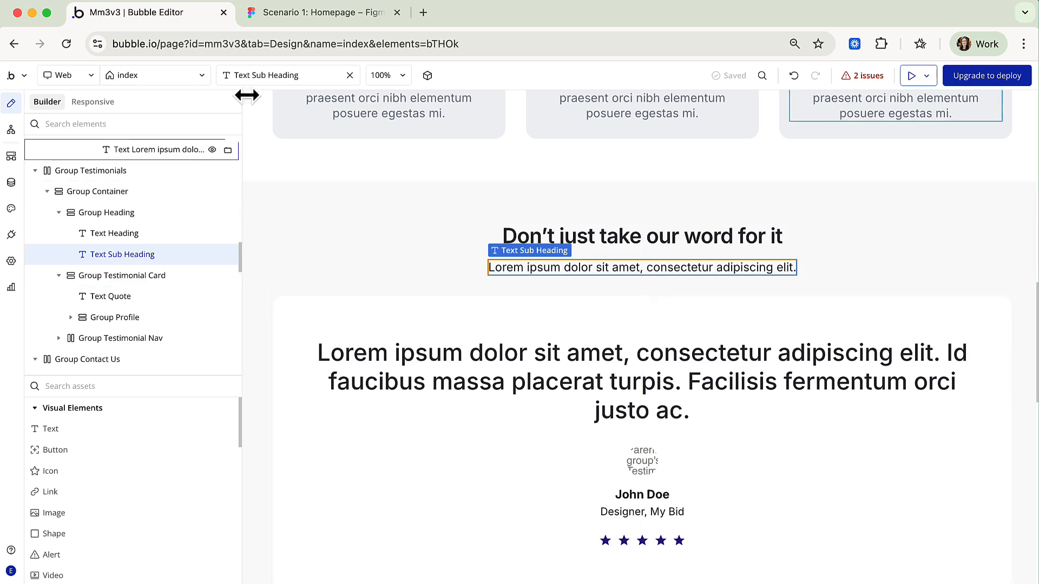
Step: Switch to the Figma design and examine the typography of the testimonial card's review quote
click(326, 16)
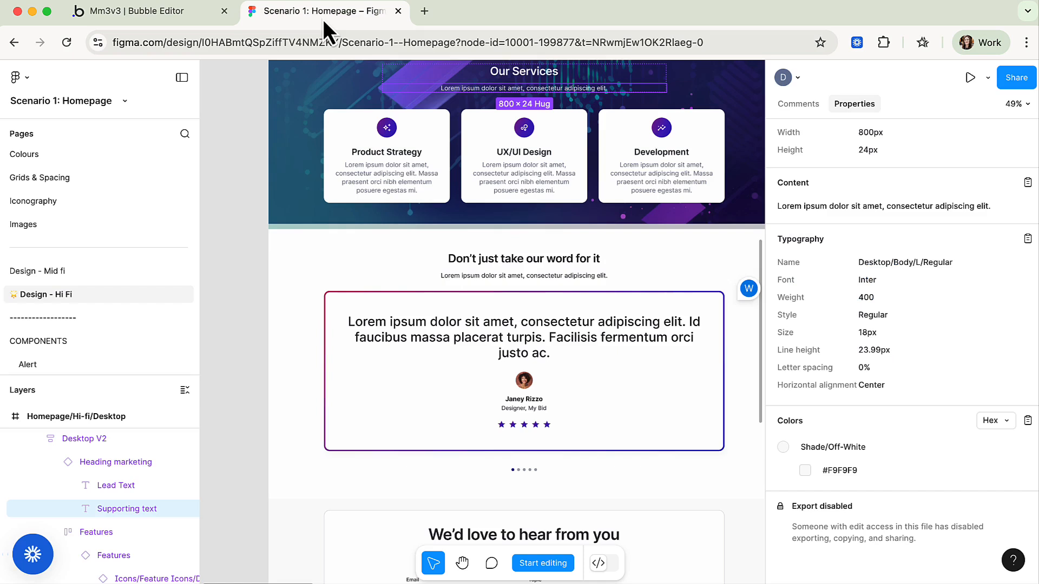
click(529, 343)
double_click(526, 336)
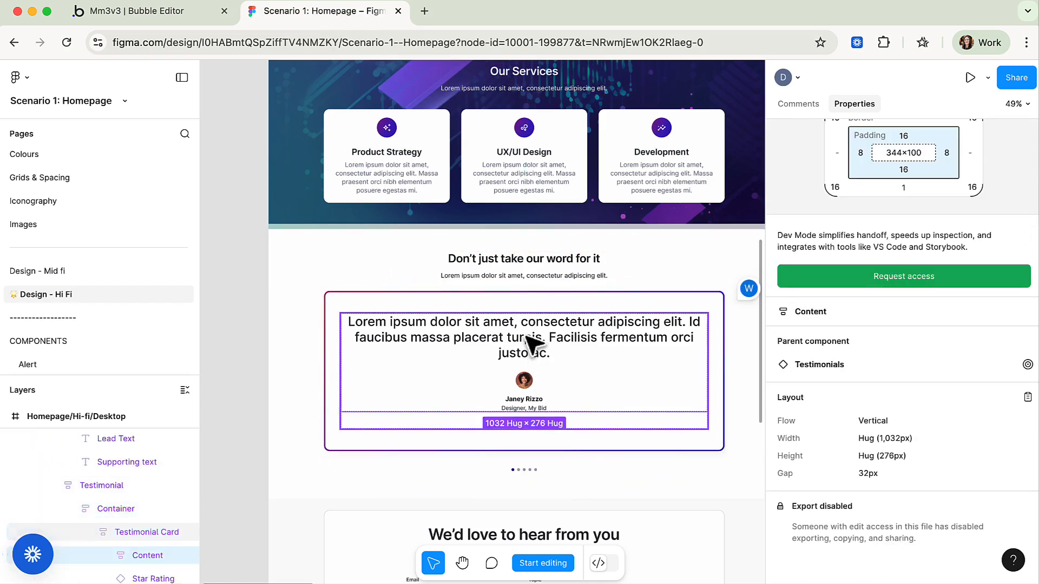
double_click(526, 336)
scroll(868, 468, down, 5)
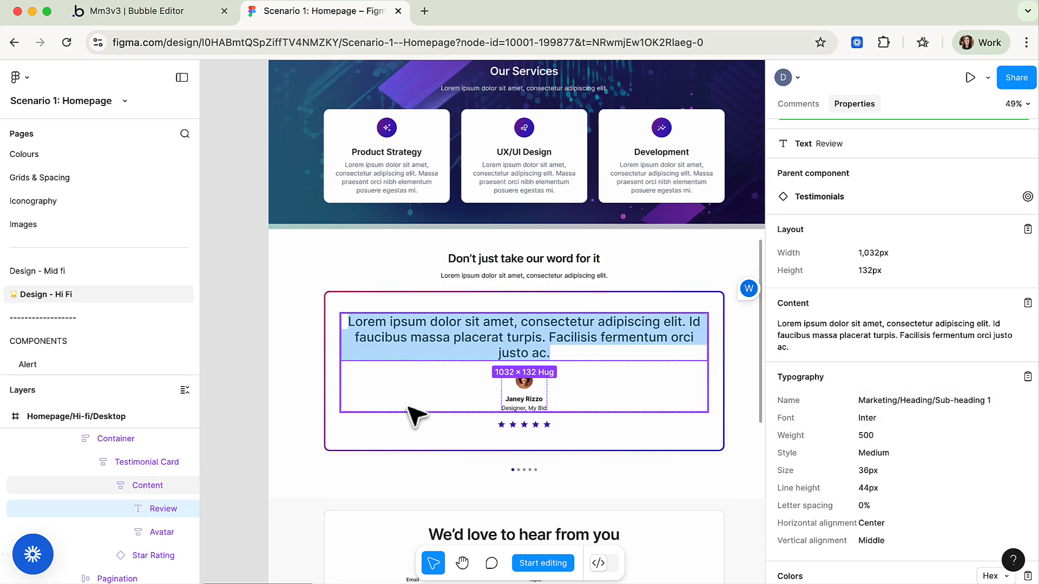
Step: Examine the Marketing Heading 1 text style on the Typography page, and return to the Design - Hi Fi page
scroll(124, 284, up, 3)
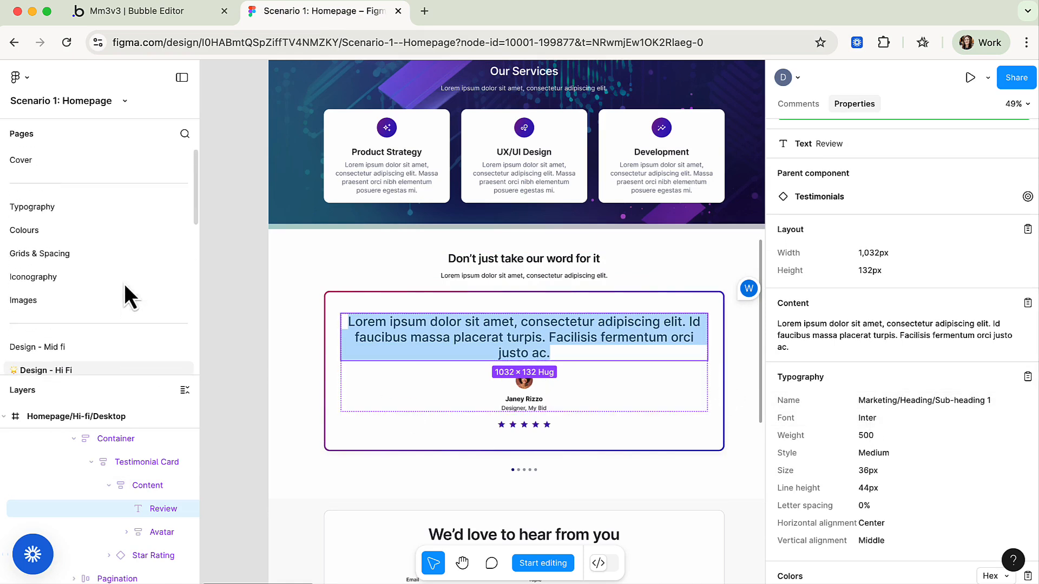
click(57, 209)
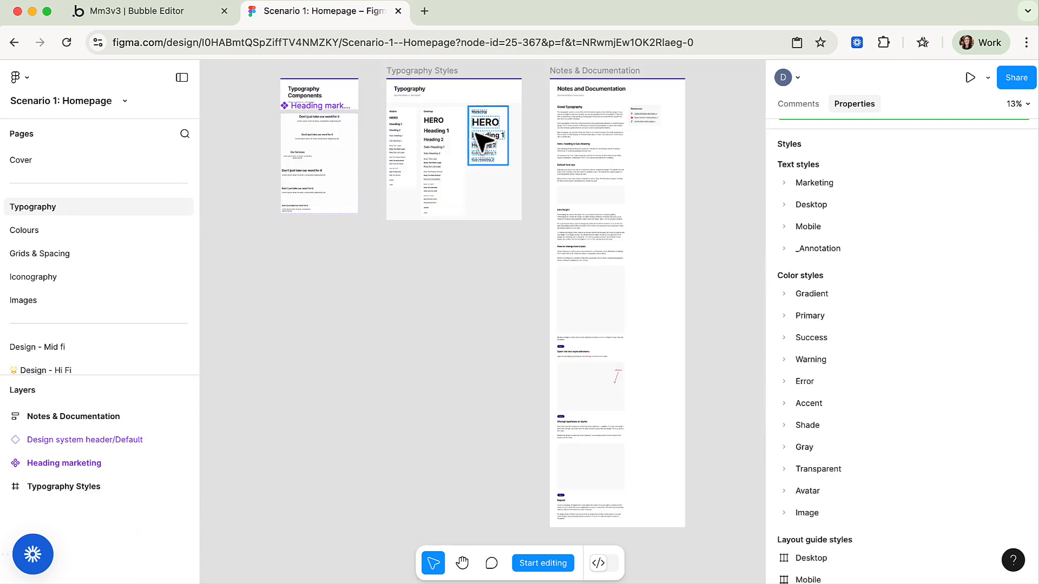
scroll(483, 142, up, 5)
scroll(483, 142, up, 2)
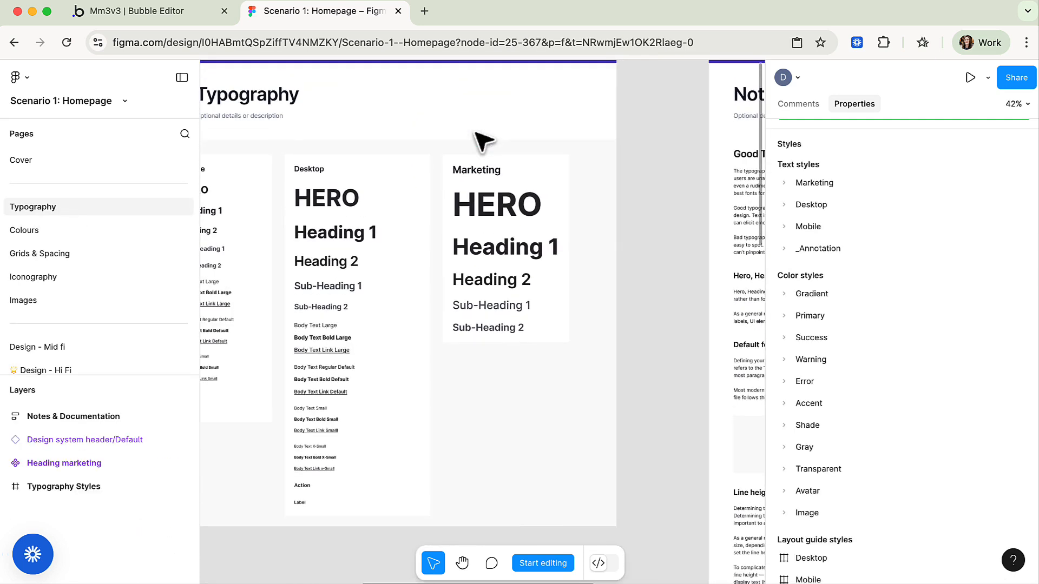
double_click(505, 250)
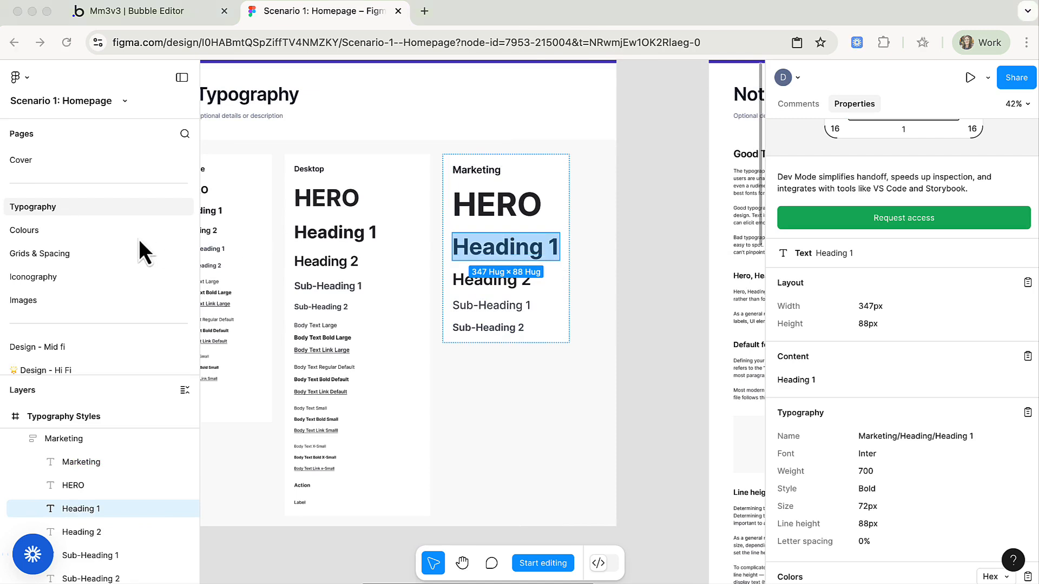
click(50, 369)
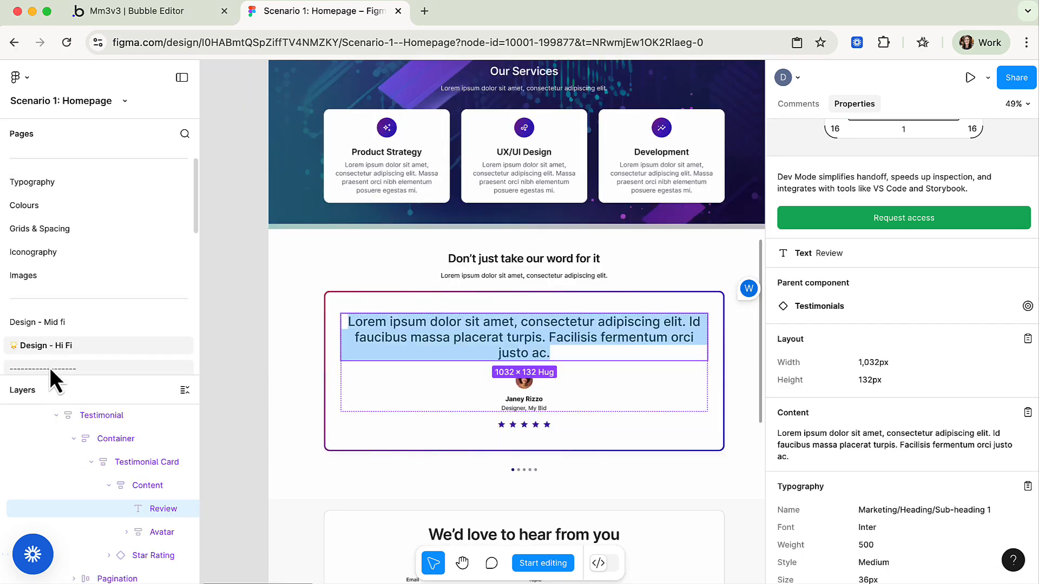
Step: Switch back to the Bubble editor and set the testimonial quote's HTML tag to h3
click(139, 18)
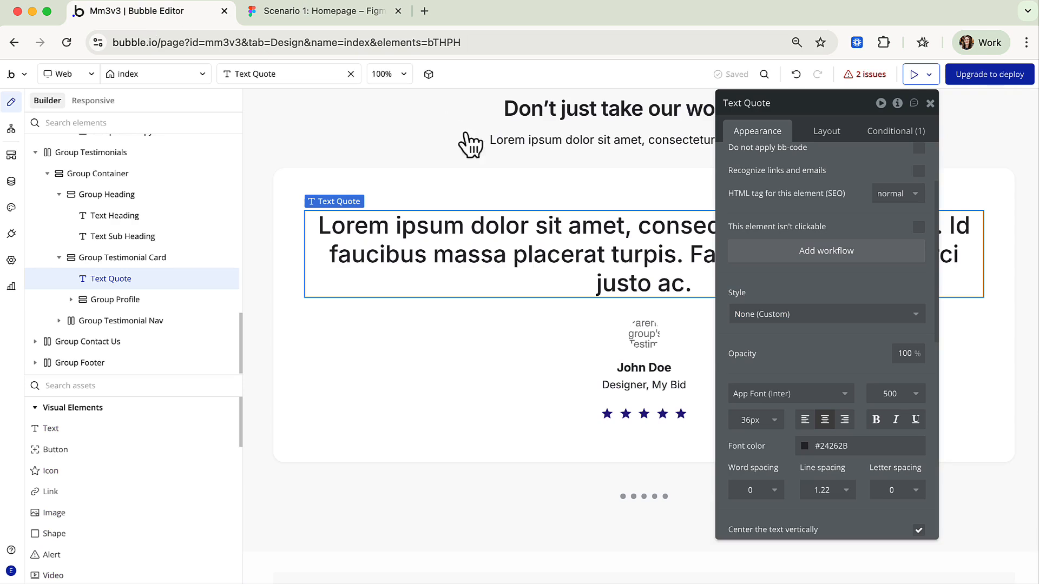
click(916, 198)
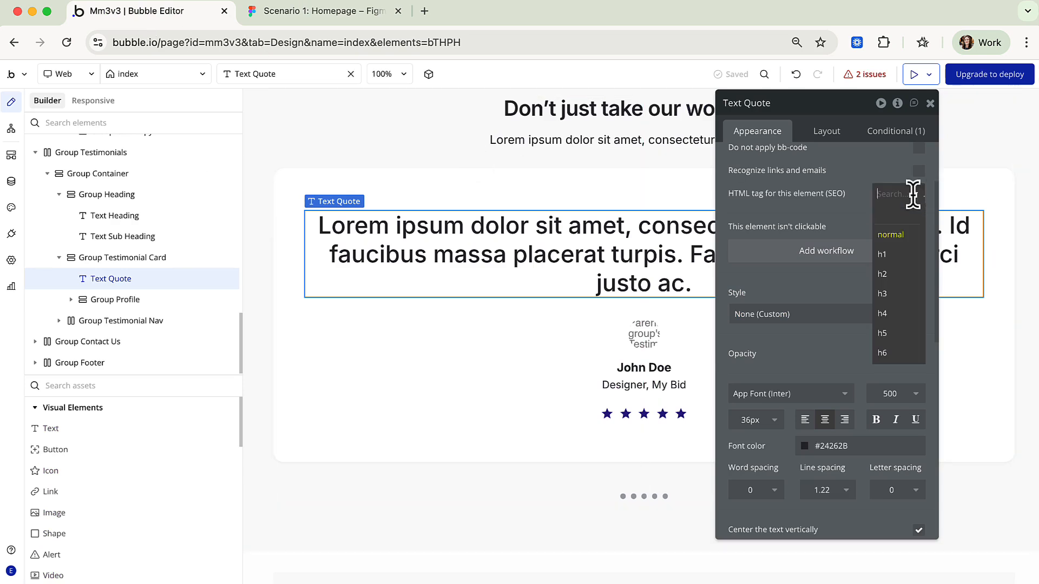
click(898, 295)
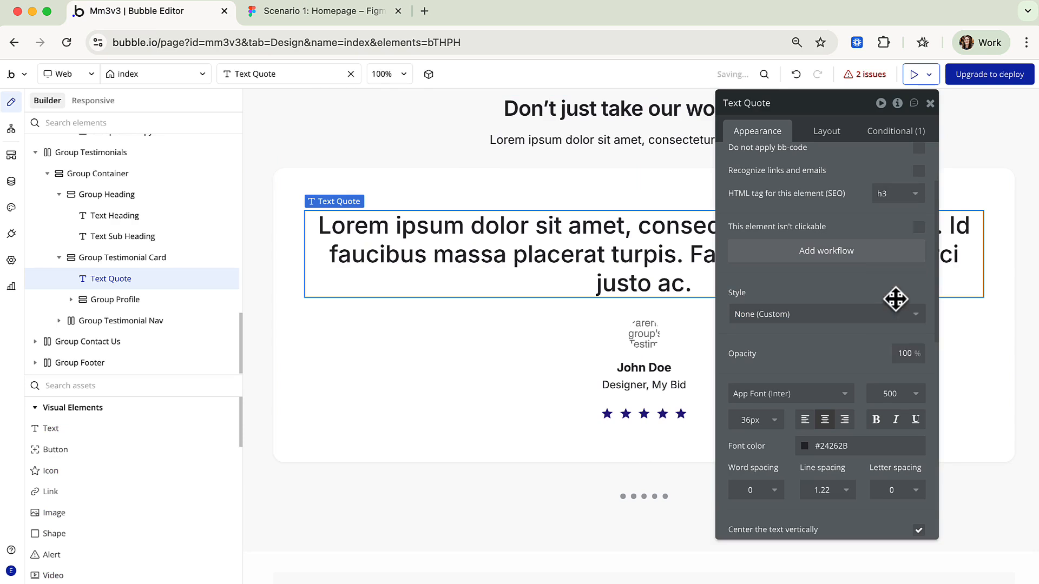
Step: Create a new text style named Marketing Sub-heading 1 from the testimonial quote
click(821, 320)
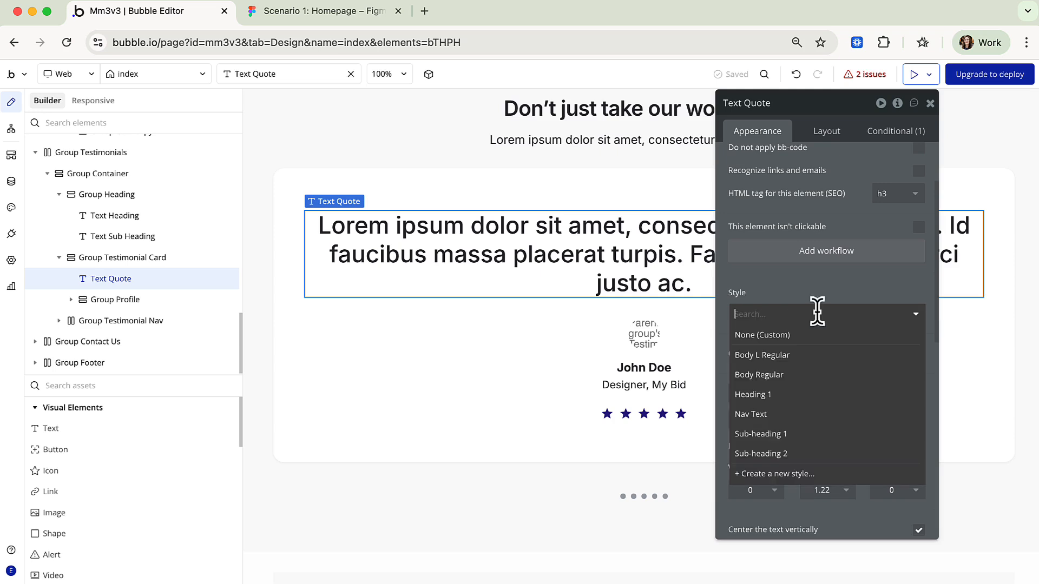
click(787, 474)
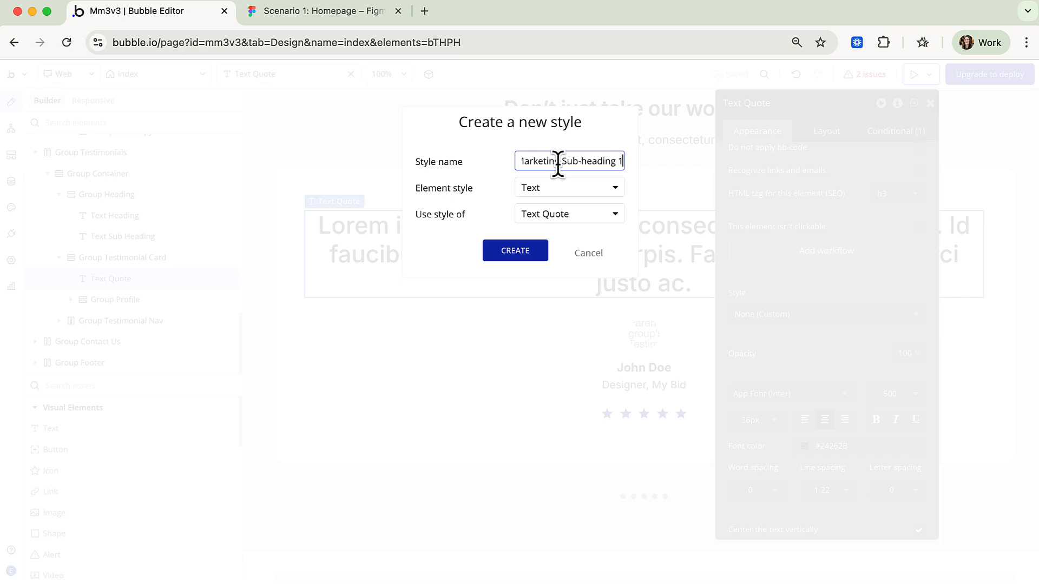
click(526, 255)
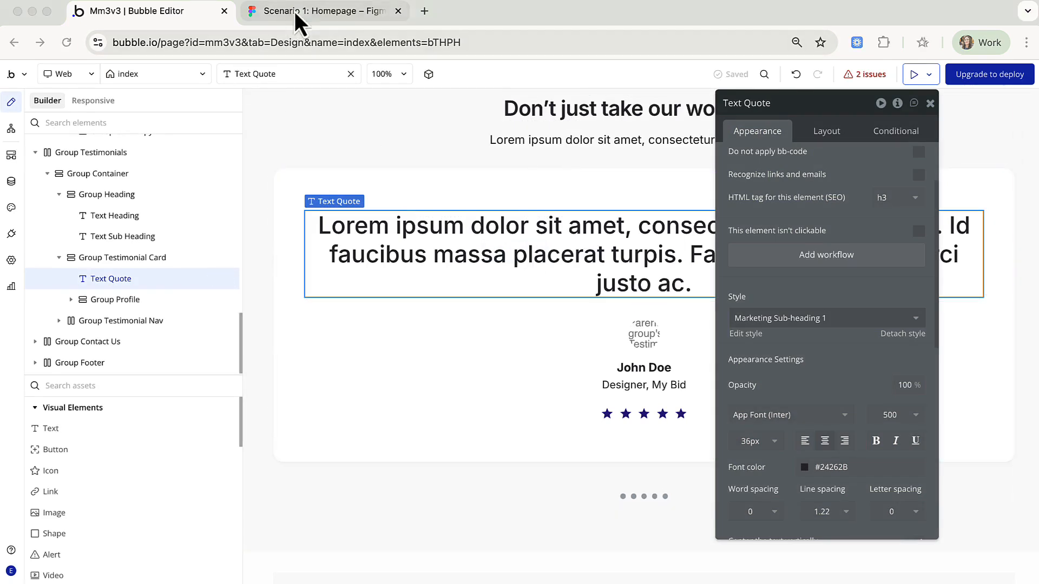
Step: Switch to the Figma design and examine the typography and colour of the reviewer's name in the testimonial card
click(298, 11)
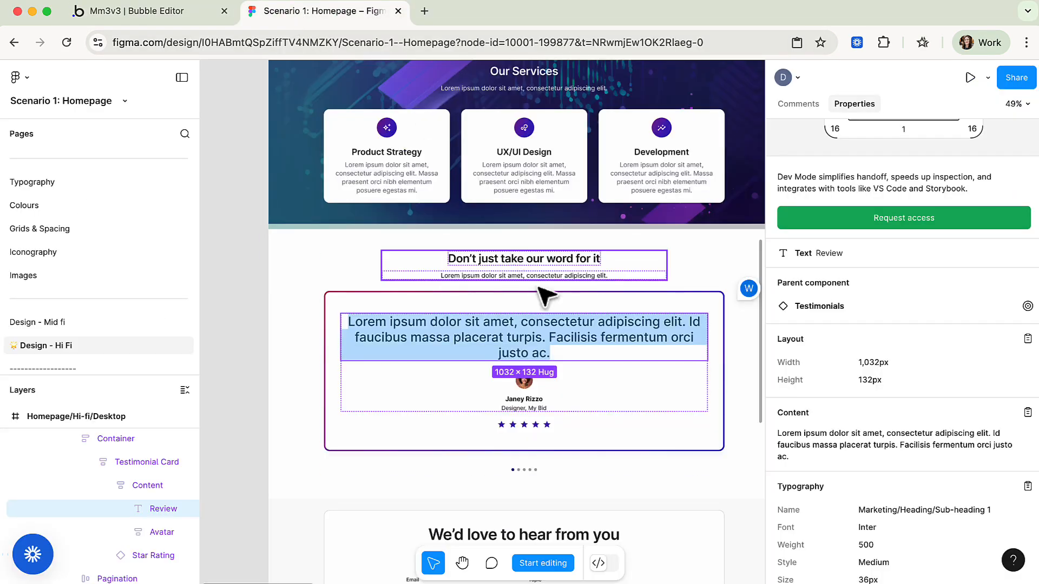
click(529, 403)
double_click(532, 405)
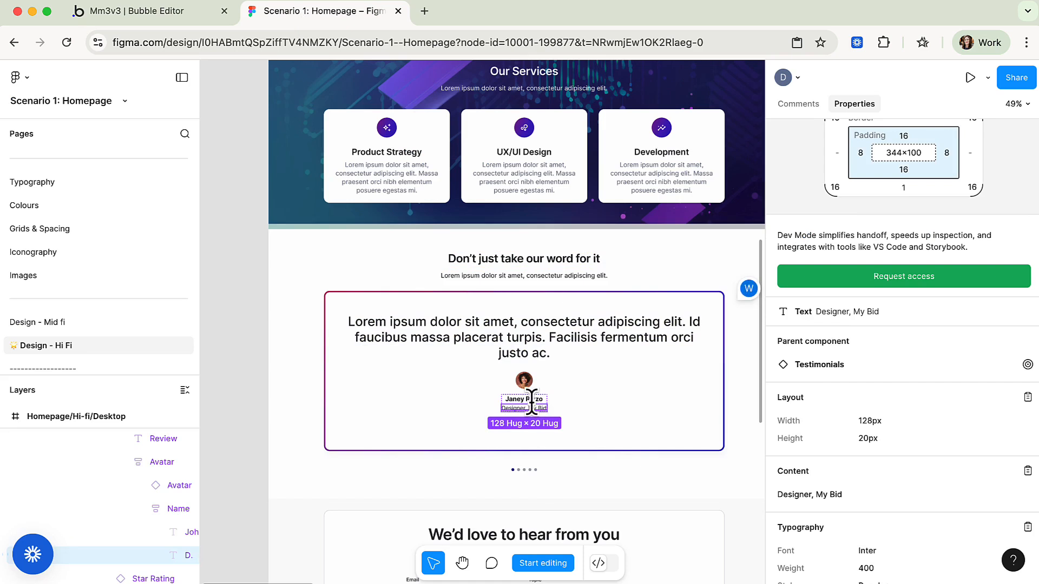
click(532, 399)
scroll(850, 491, down, 5)
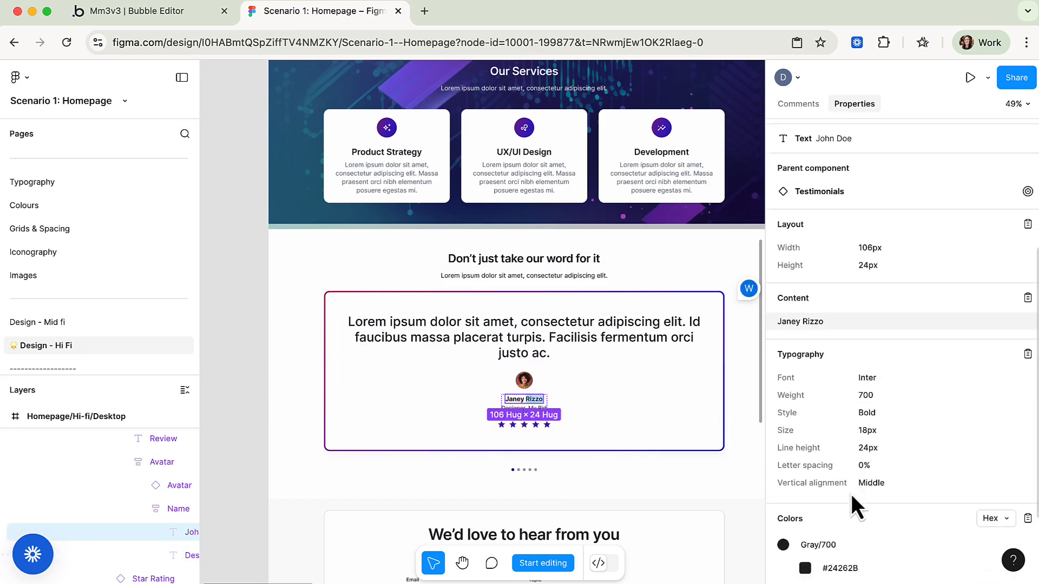
scroll(666, 432, down, 3)
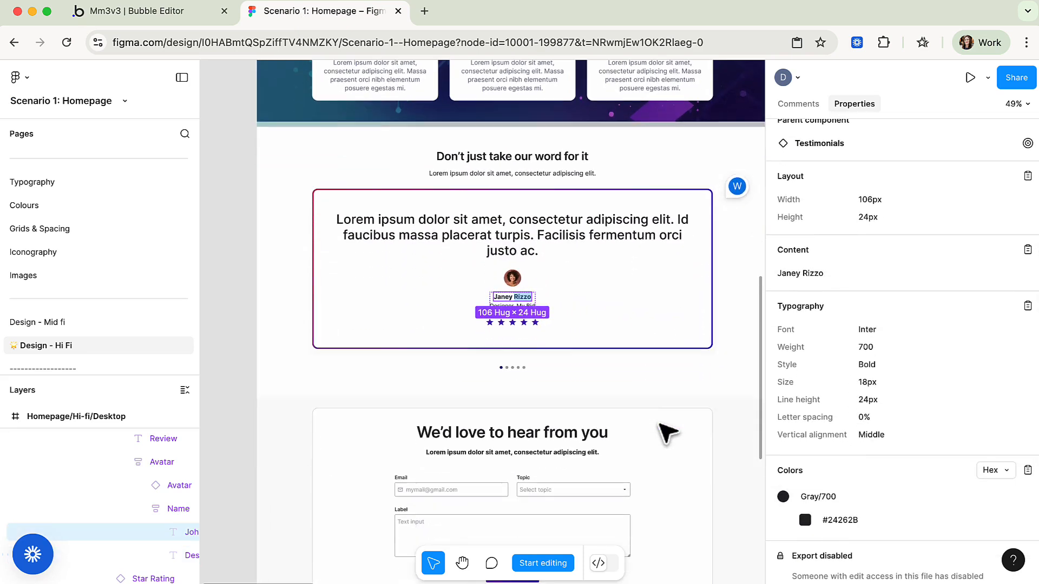
Step: Examine the typography and colour of the "Designer, My Bid" text under the reviewer's name
click(589, 330)
double_click(521, 305)
double_click(521, 305)
double_click(522, 305)
double_click(522, 305)
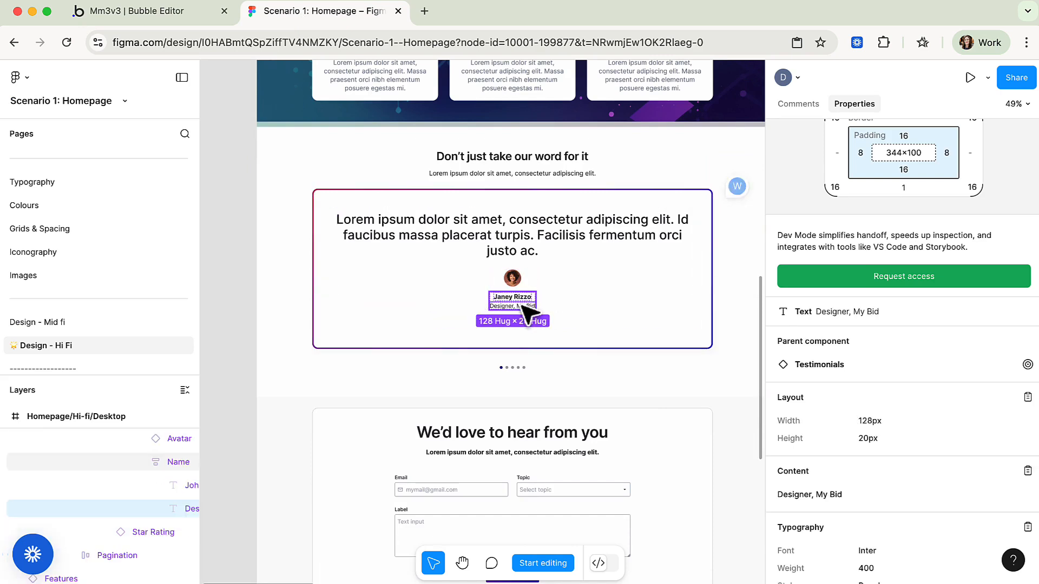
scroll(903, 466, down, 1)
scroll(902, 467, down, 5)
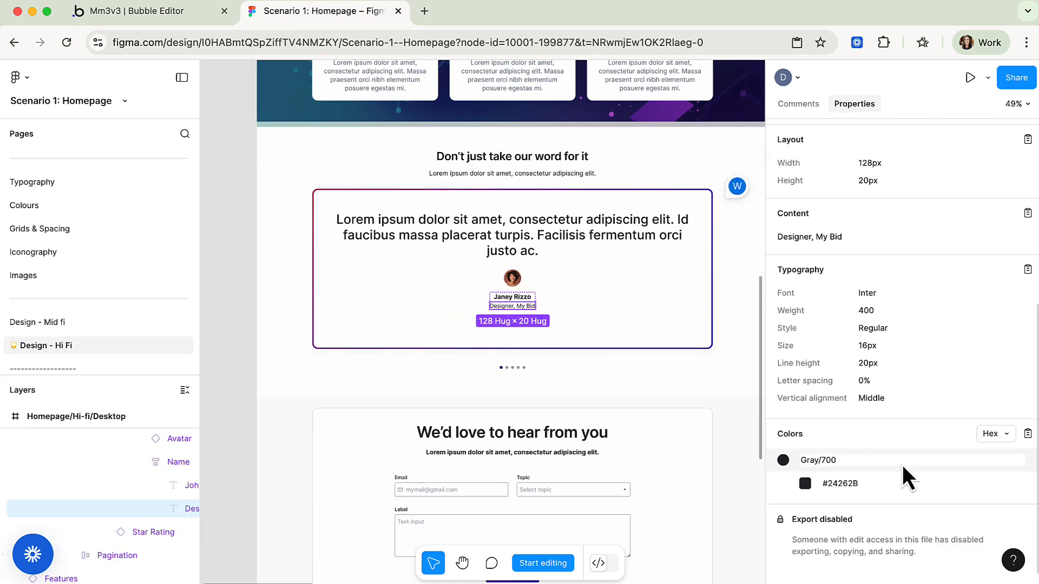
Step: Examine the typography and colour of the contact section's "We'd love to hear from you" heading and its supporting text
scroll(622, 379, down, 6)
scroll(633, 416, down, 1)
click(570, 106)
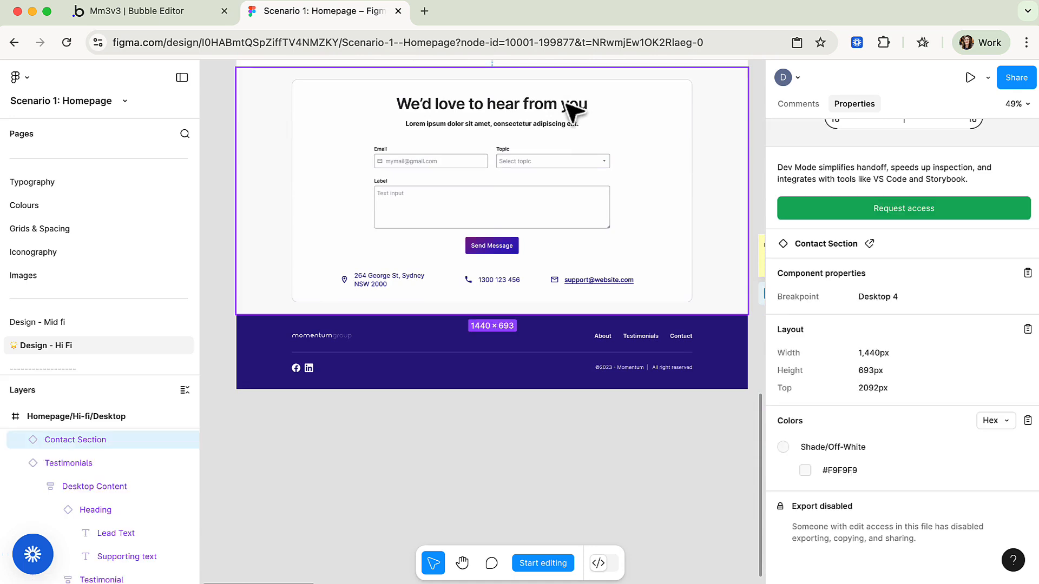
double_click(567, 103)
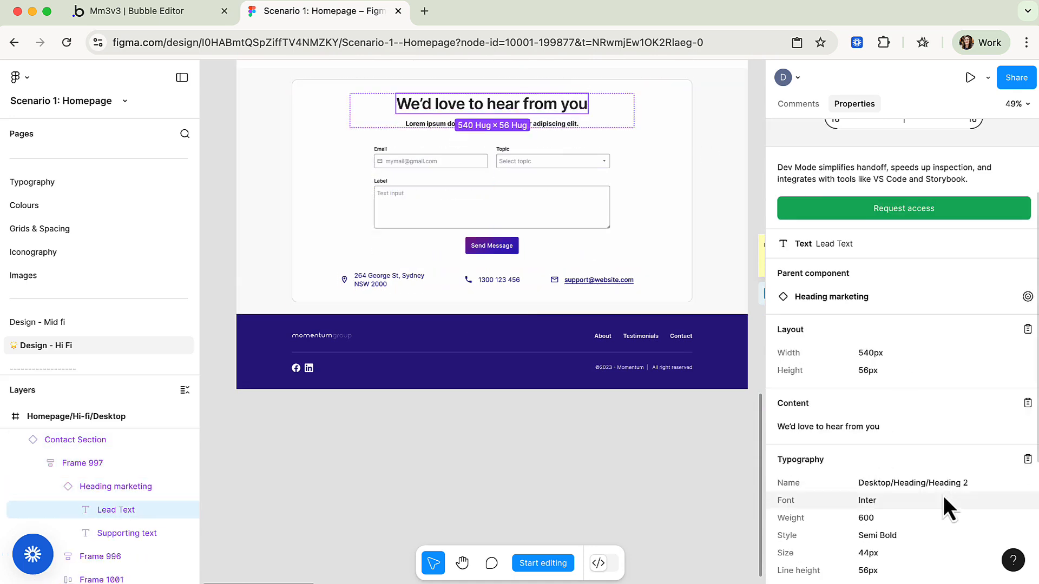
scroll(942, 495, down, 3)
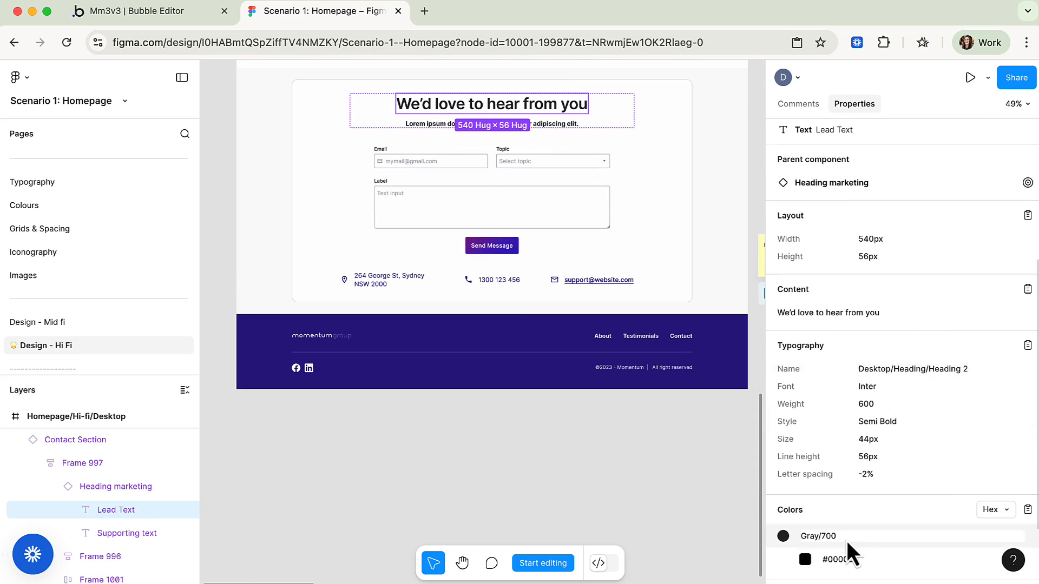
click(562, 124)
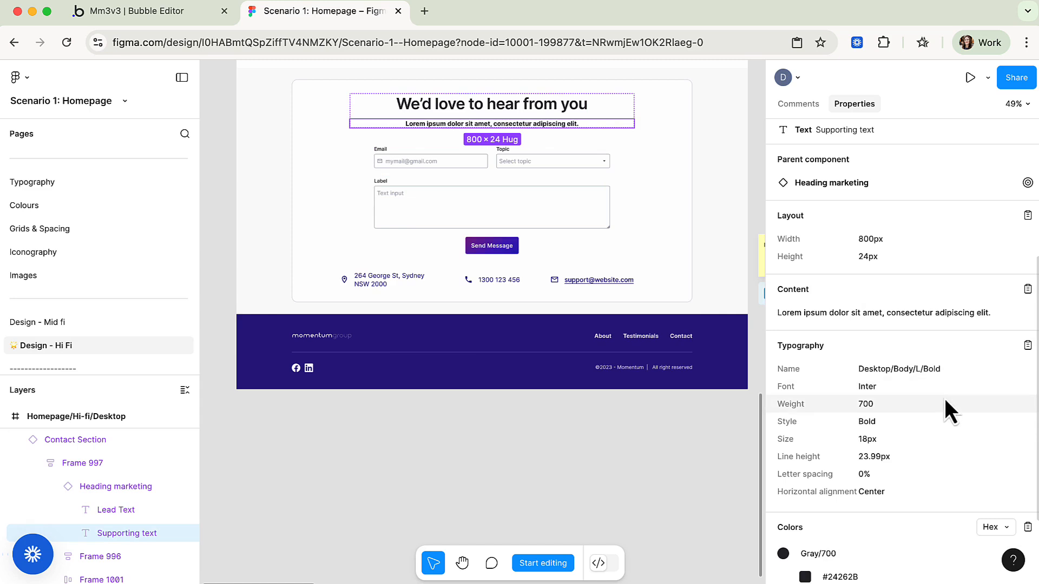
Step: Switch to the Bubble editor and set the HTML tag of the contact section's heading to h2
click(145, 16)
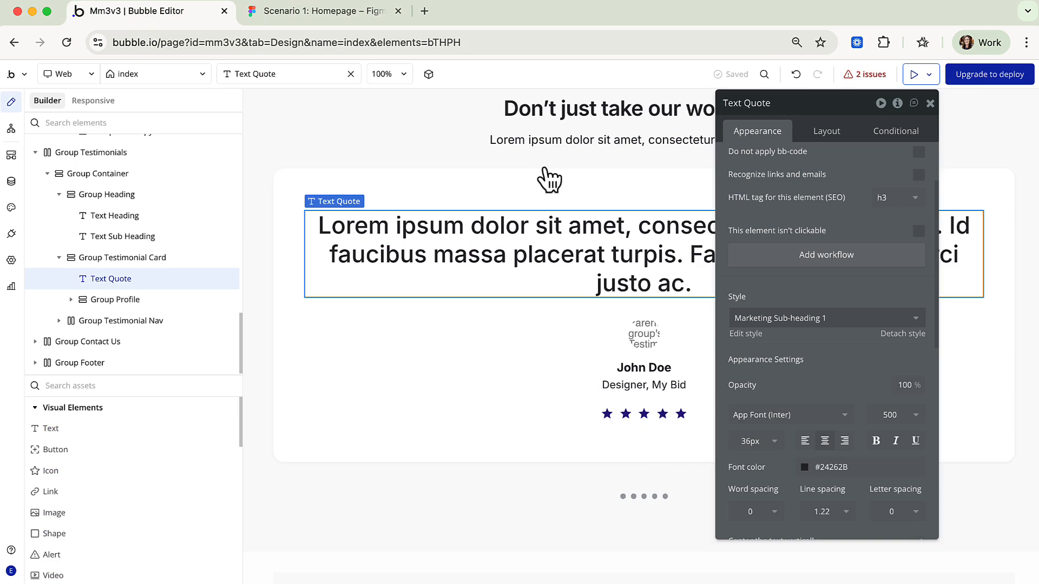
scroll(546, 285, down, 6)
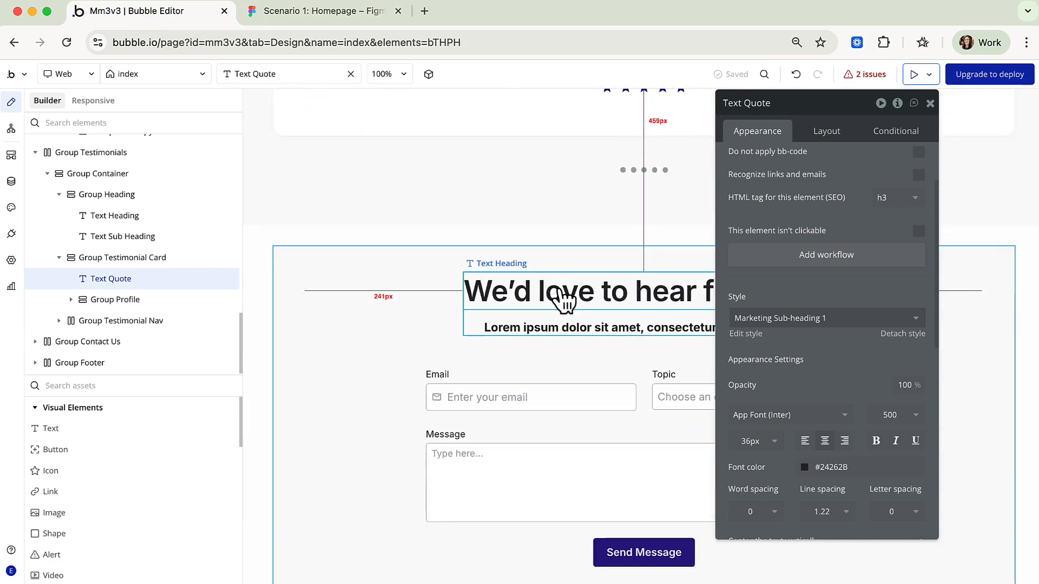
click(562, 299)
scroll(616, 329, down, 2)
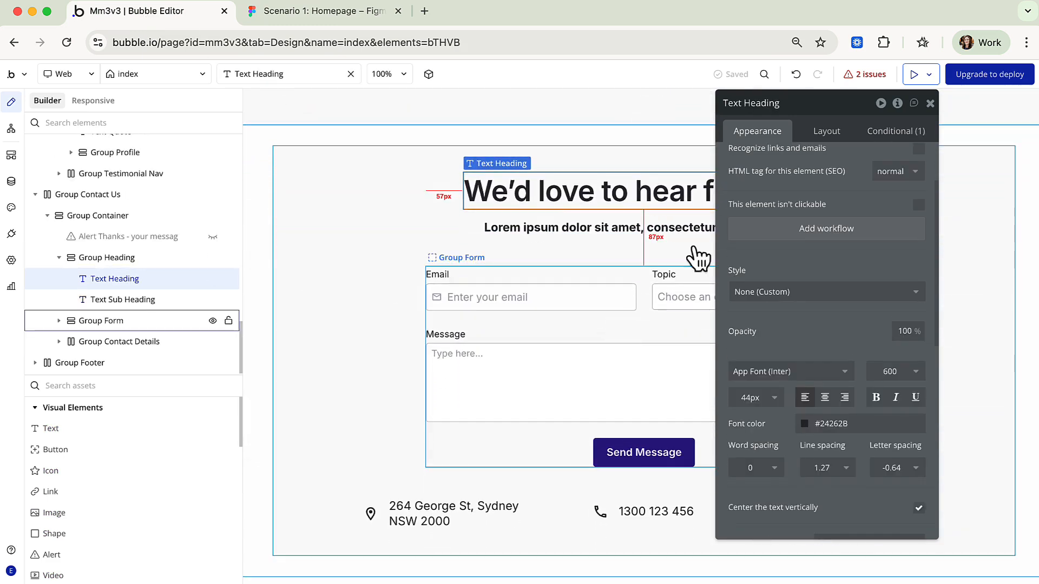
click(902, 171)
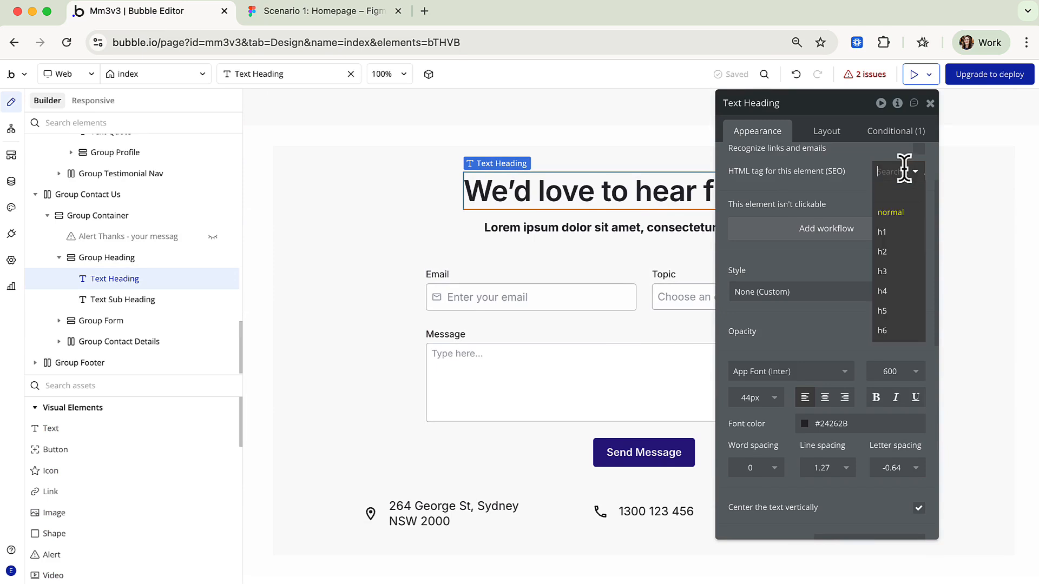
click(900, 252)
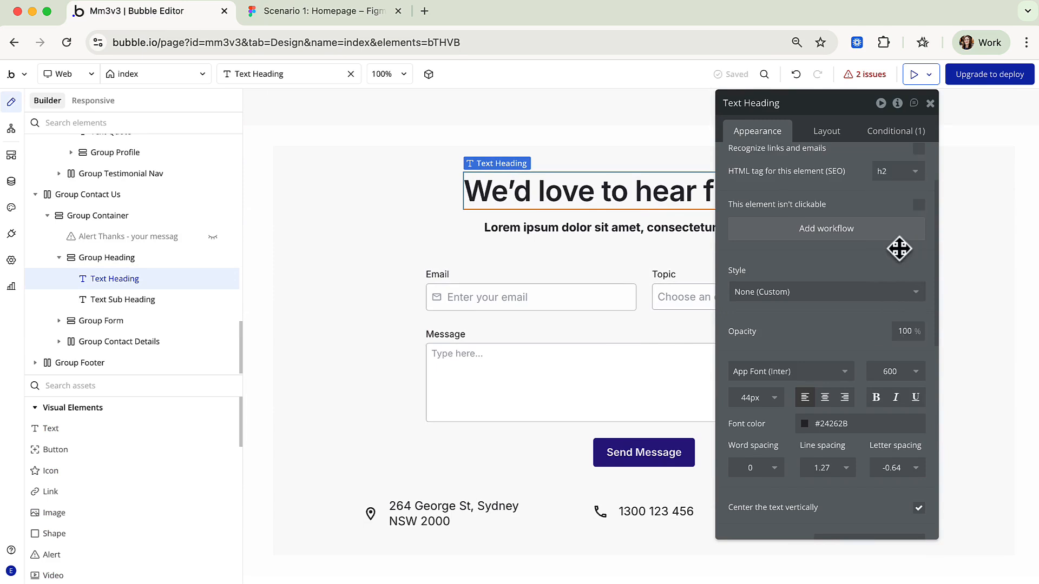
Step: Set the contact heading's font colour to the Gray 70 variable and create a text style named Heading 2 from it
click(809, 426)
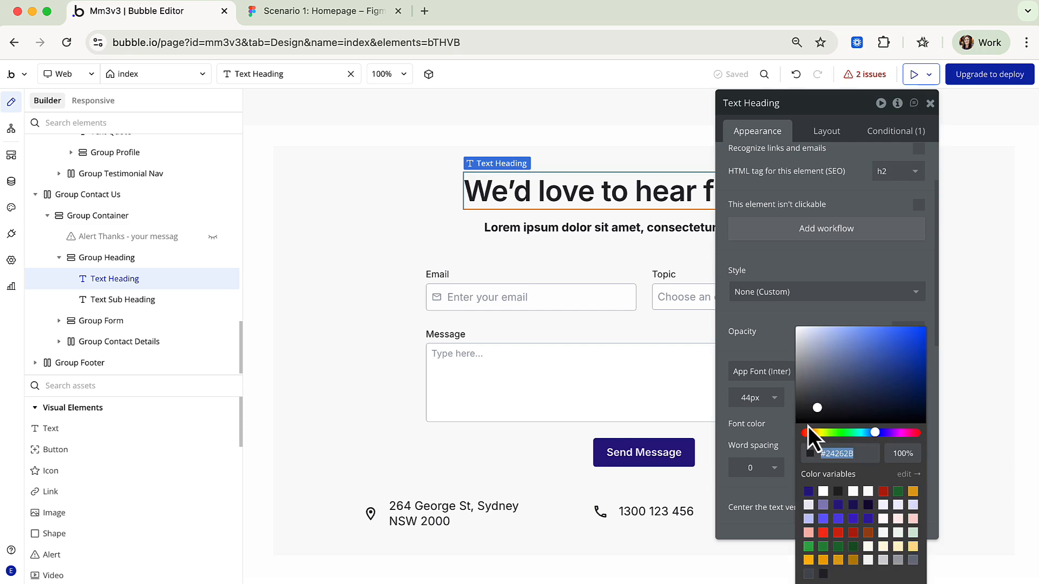
click(782, 342)
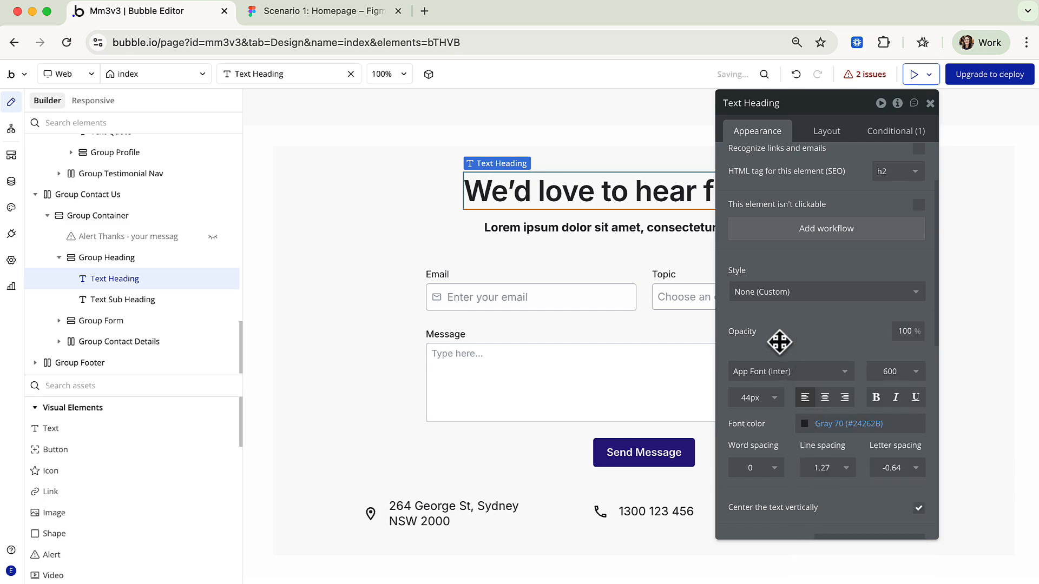
click(800, 290)
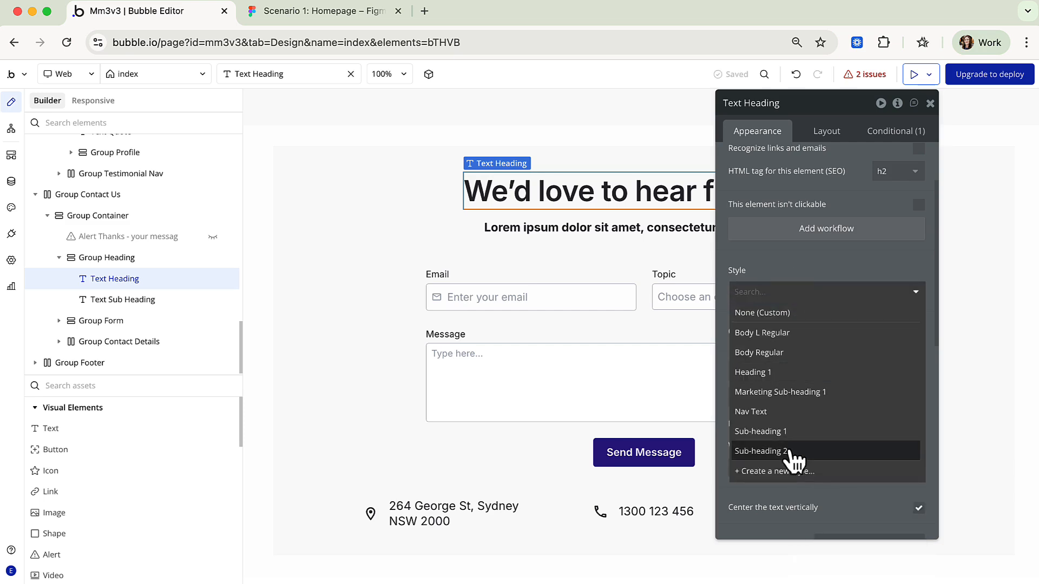
click(787, 471)
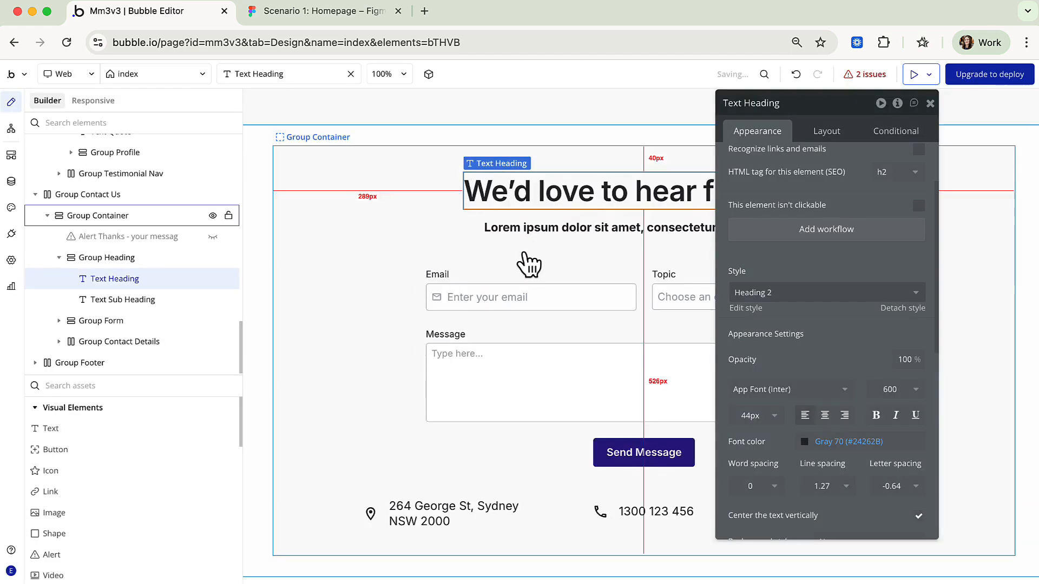
Step: Set the contact sub-heading's font colour to the Gray 70 variable and create a text style named Body L Bold from it
click(551, 229)
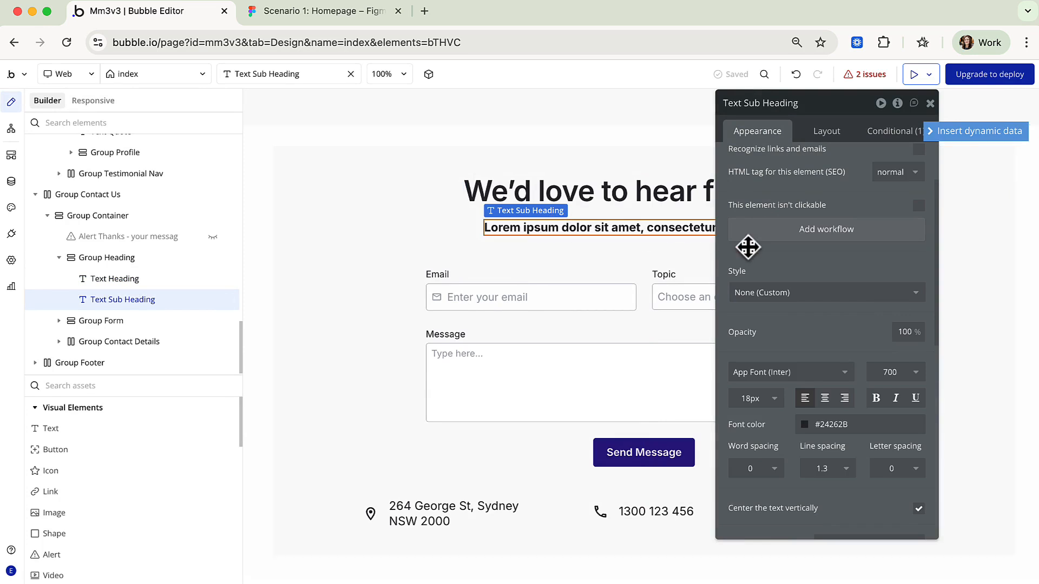
click(805, 423)
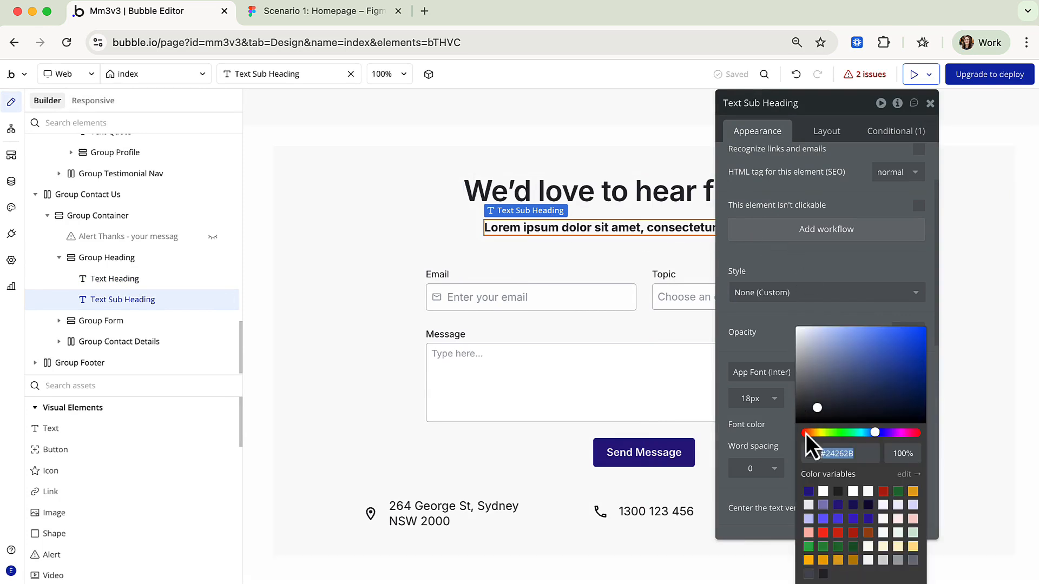
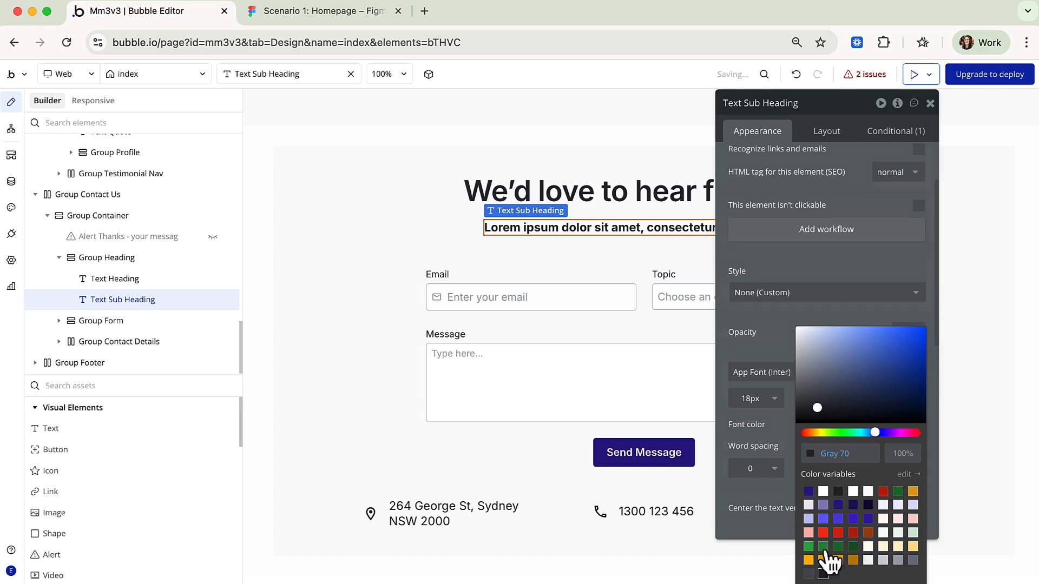
click(840, 297)
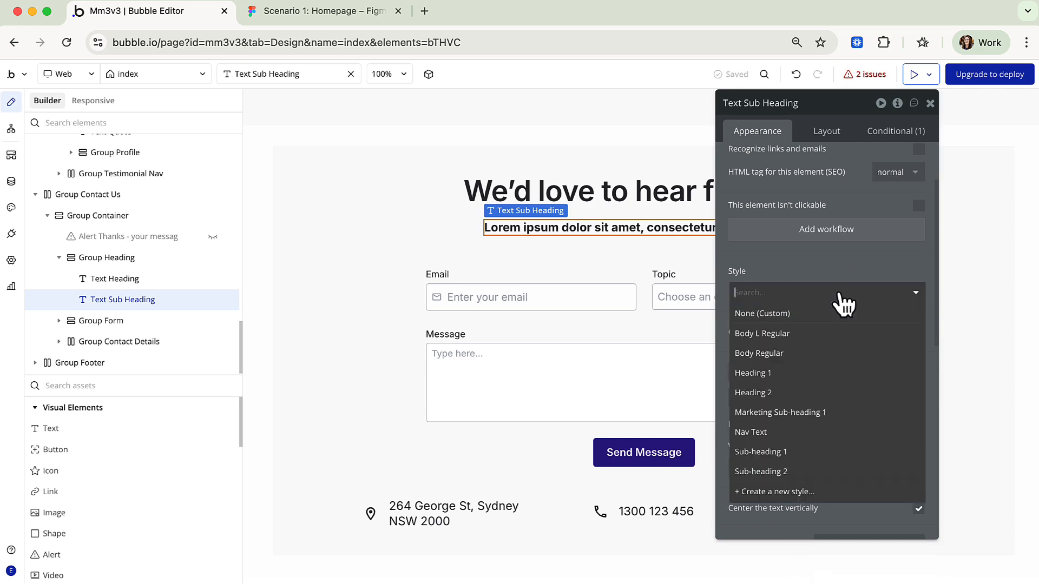
click(784, 490)
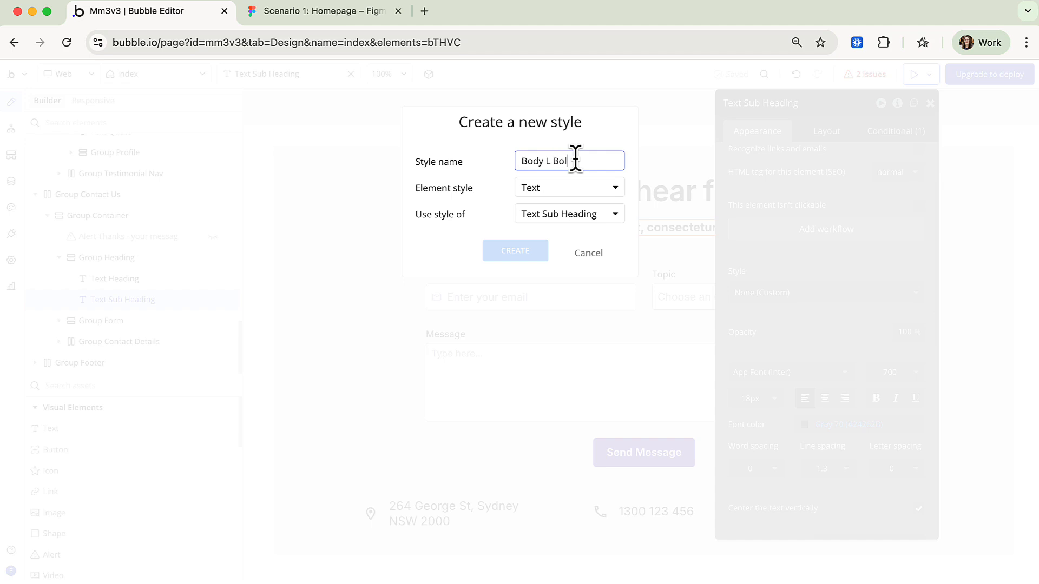
click(532, 253)
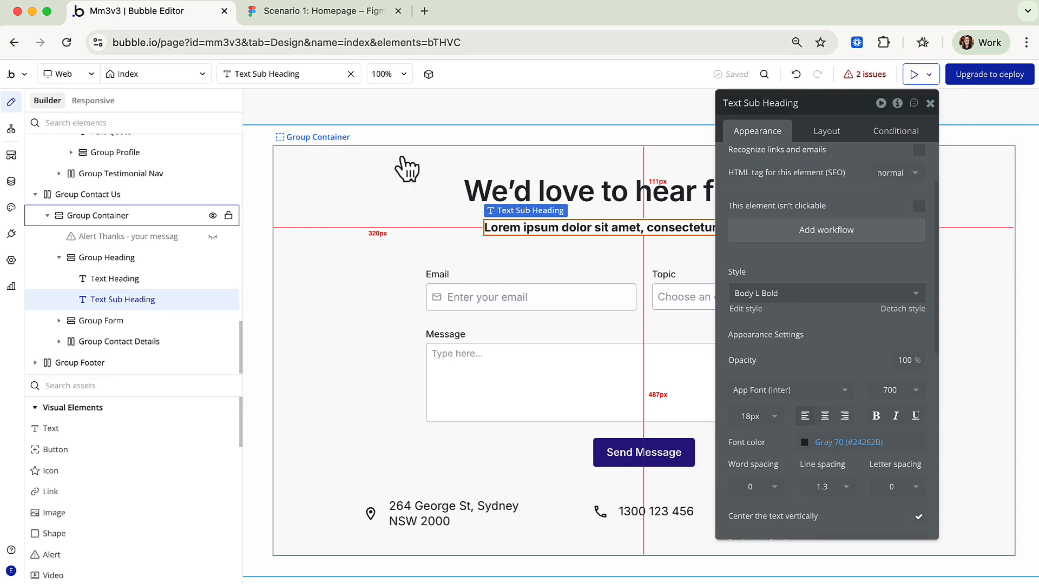
Step: Switch to the Figma design and examine the typography and colour of the Email field label in the contact form
click(336, 13)
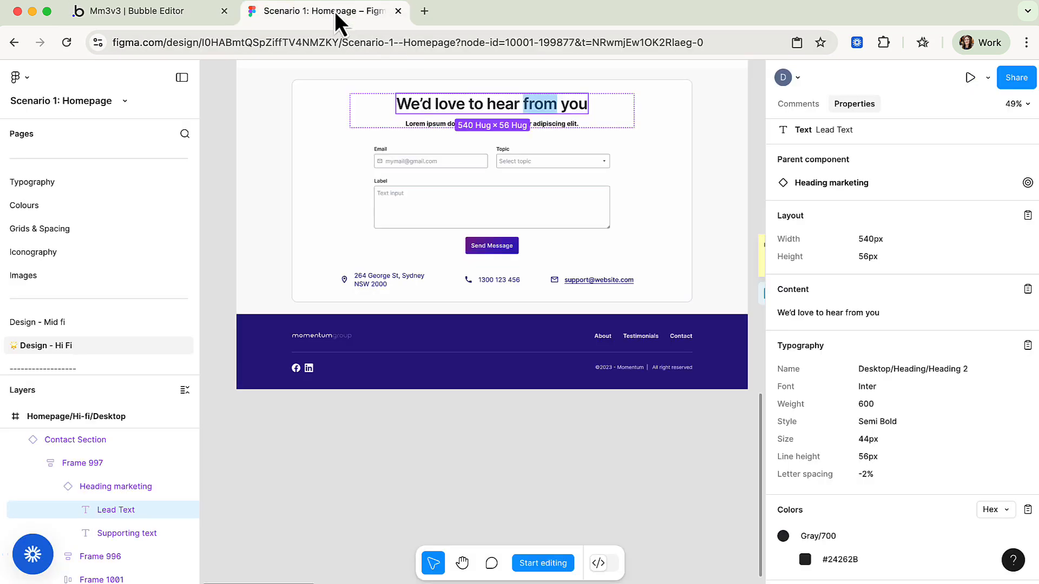
click(381, 157)
click(380, 149)
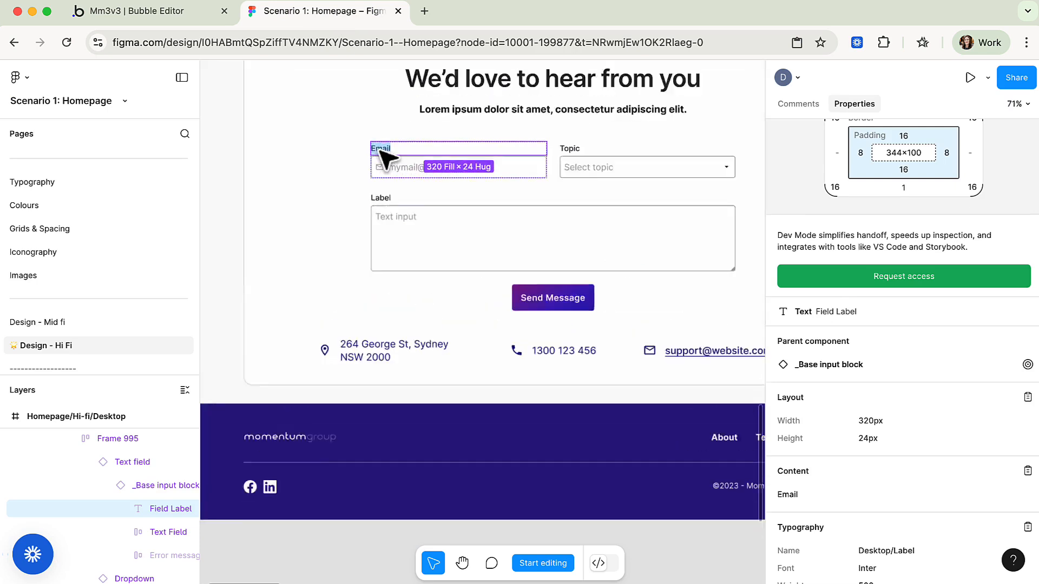
scroll(379, 150, up, 5)
scroll(813, 424, down, 4)
scroll(813, 424, down, 2)
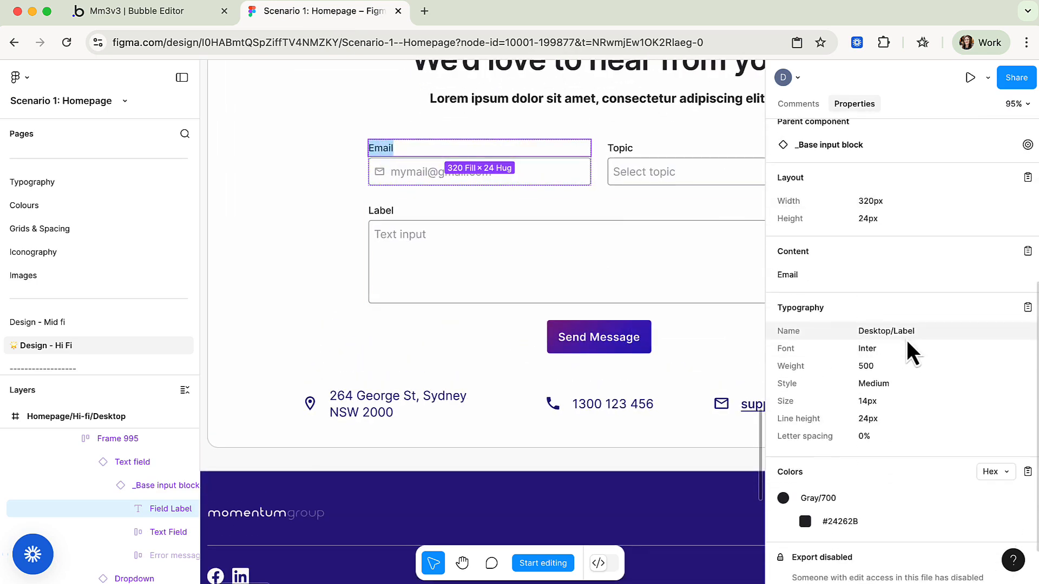
Step: Examine the typography and colour of the address text below the contact form and the properties of its location icon
click(408, 406)
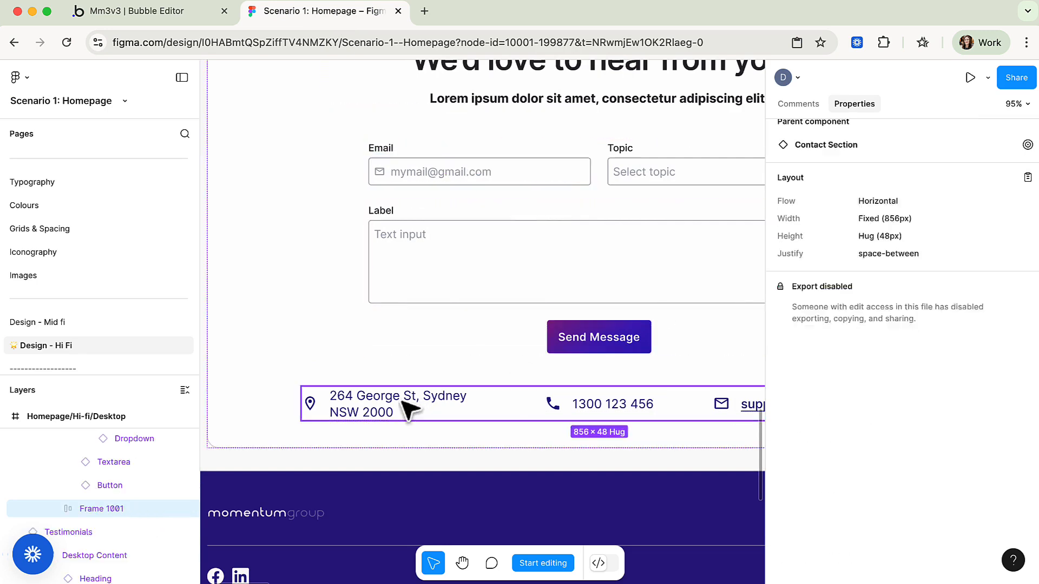
click(402, 402)
double_click(401, 403)
scroll(1013, 429, down, 8)
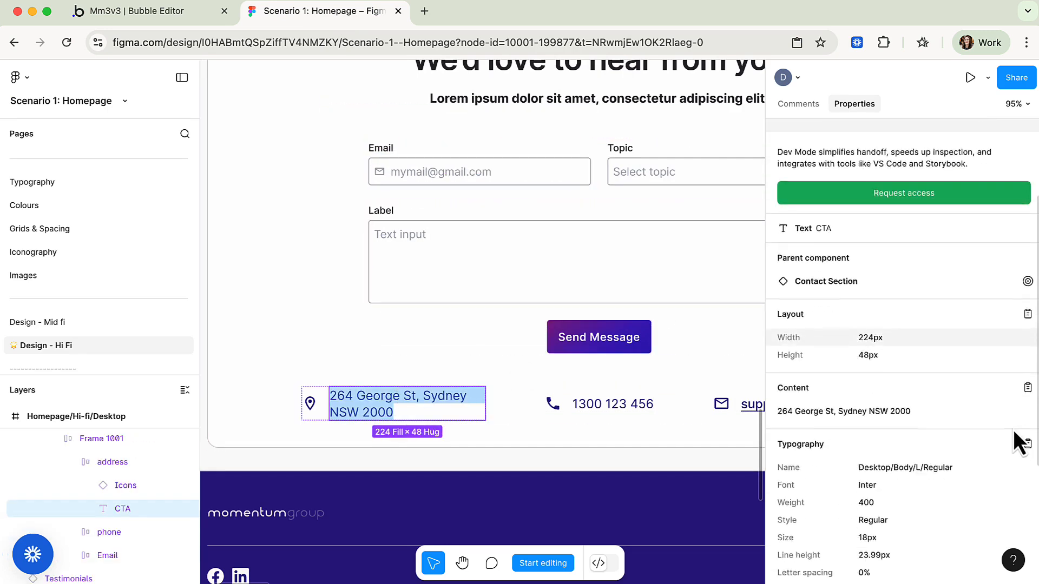
scroll(1013, 430, down, 2)
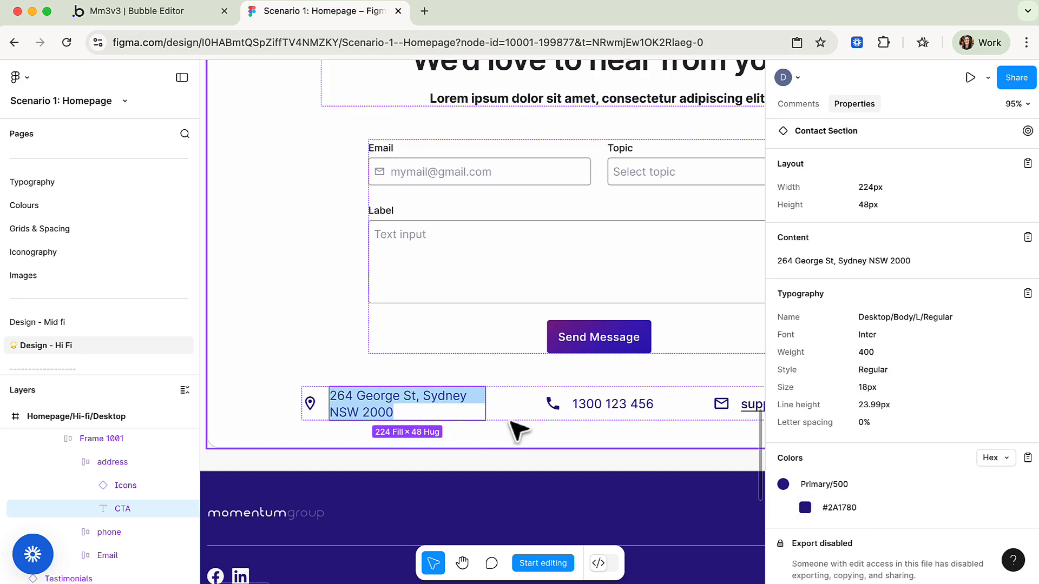
click(311, 403)
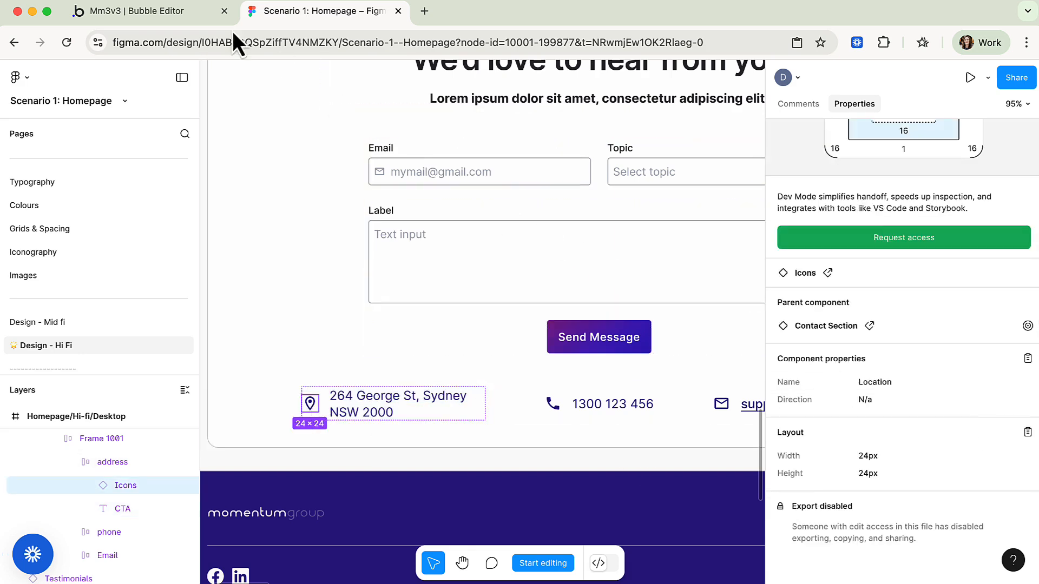
Step: Switch back to the Bubble editor, set the Email label's font colour to Gray 70 and create a text style named Label from it
click(164, 17)
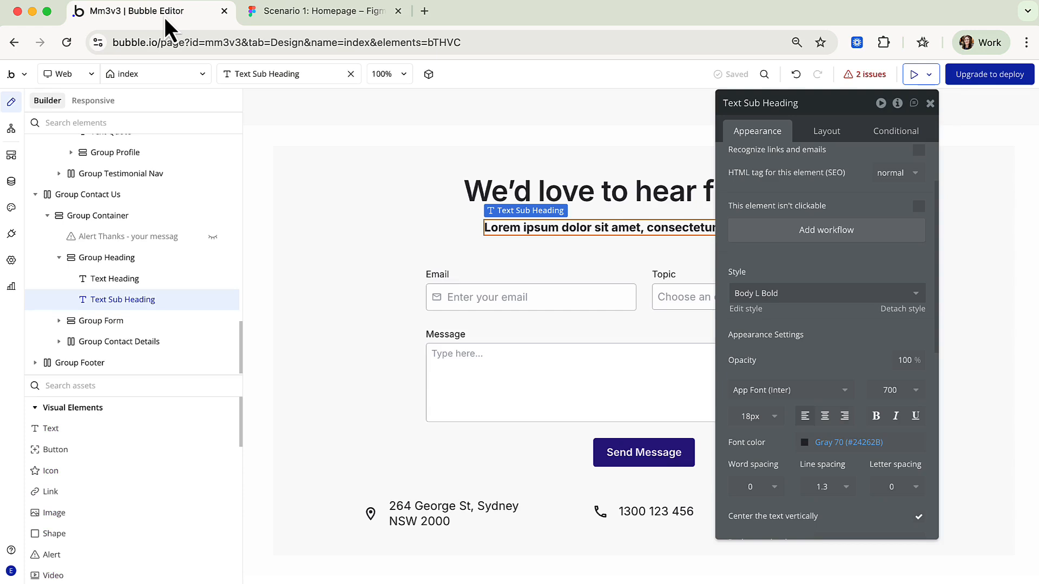
click(440, 274)
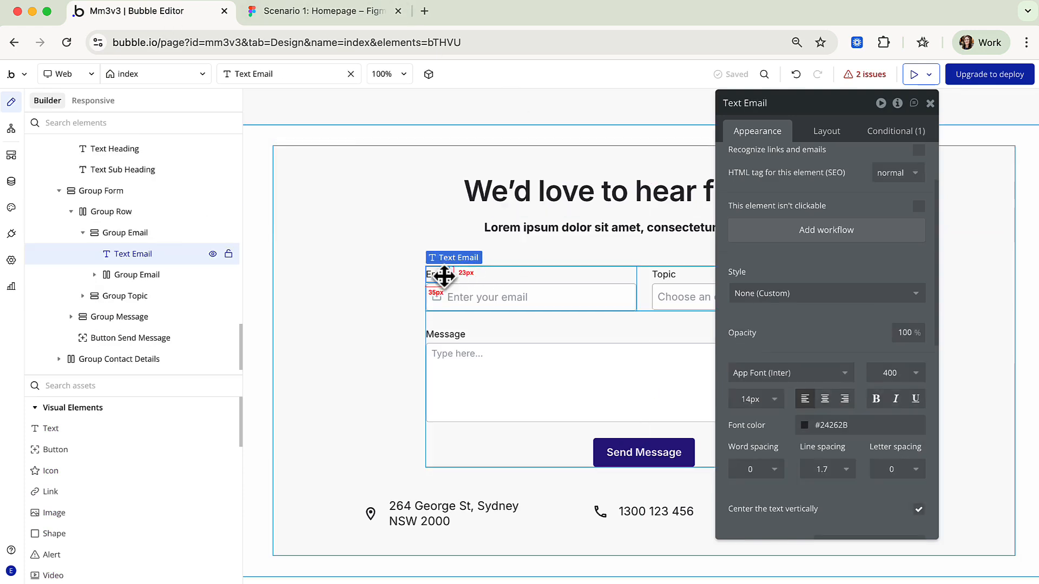
click(804, 428)
click(824, 573)
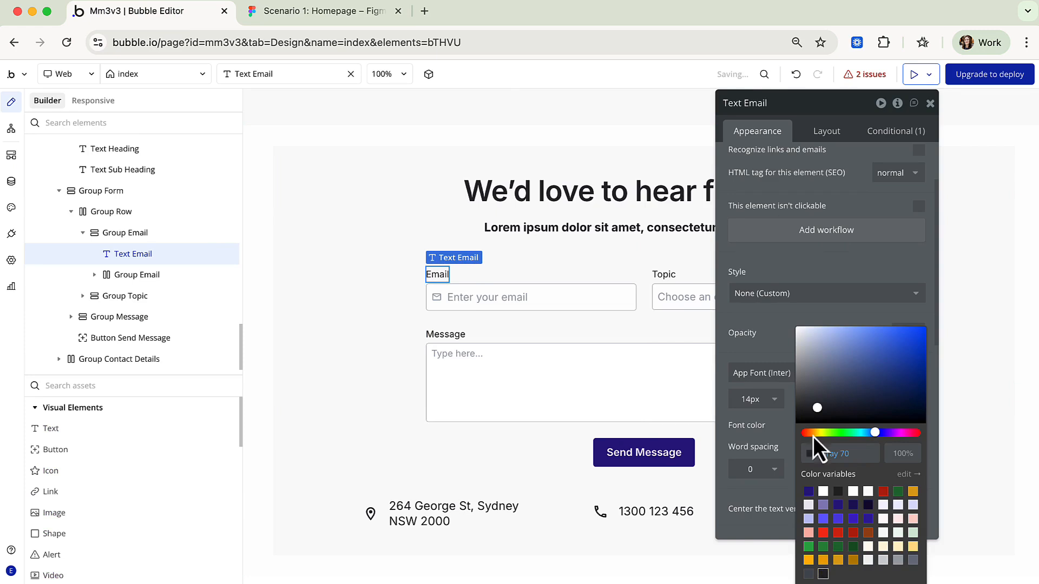
click(829, 292)
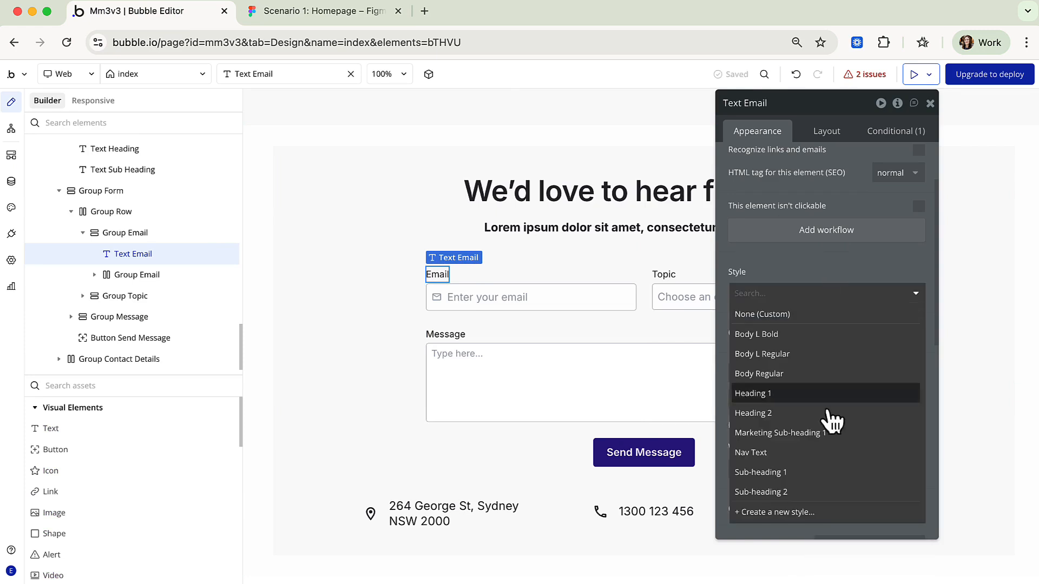
click(811, 512)
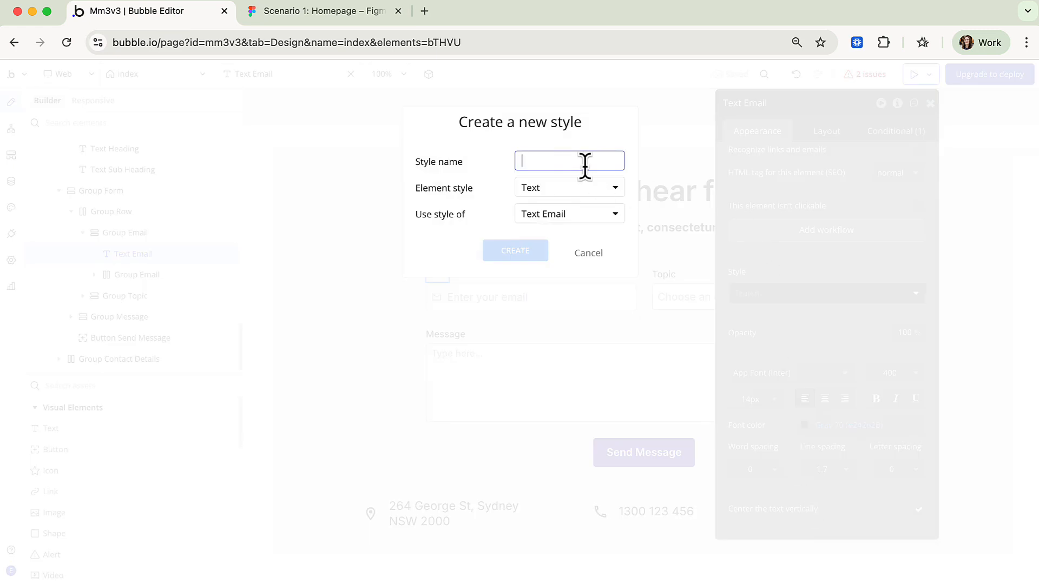
text(Label)
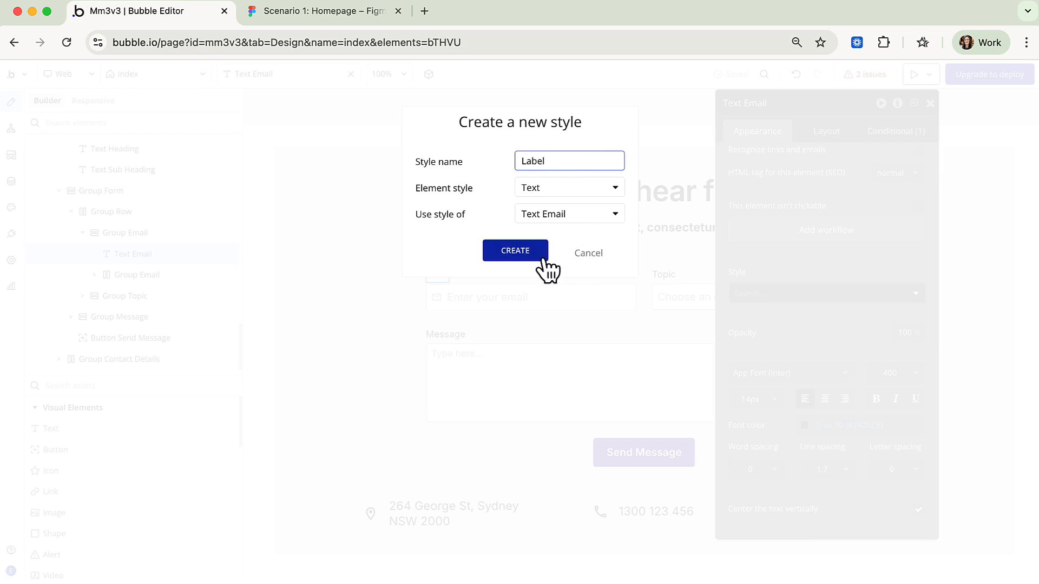
click(526, 254)
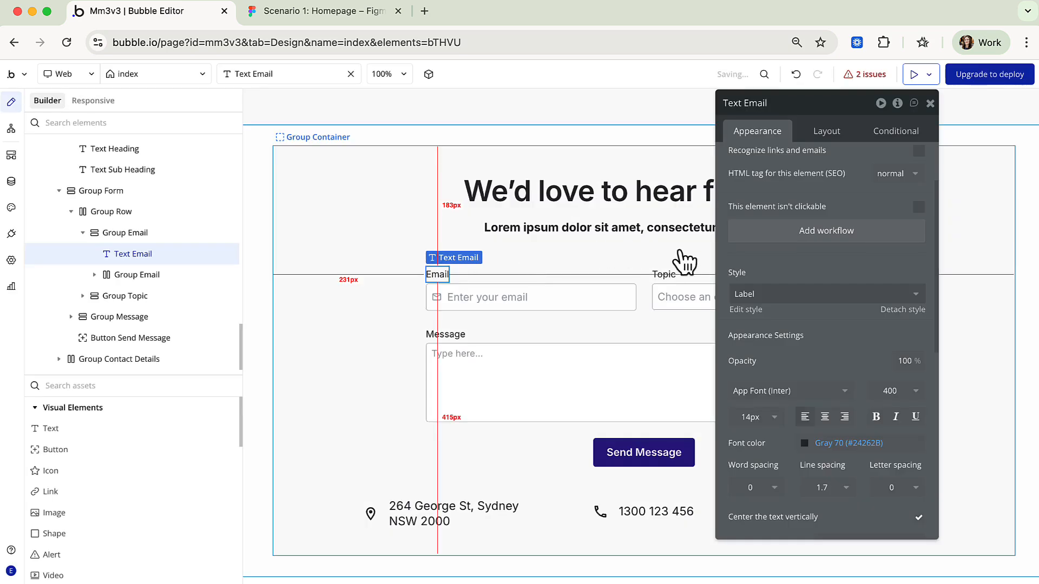
Step: Apply the Label style to the Topic and Message labels in the contact form
click(675, 281)
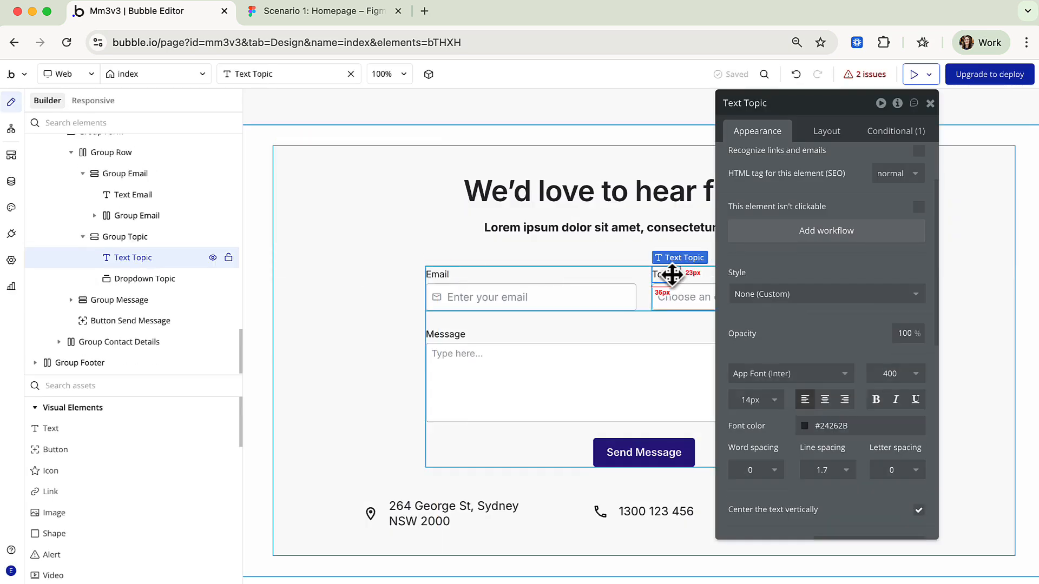
click(786, 295)
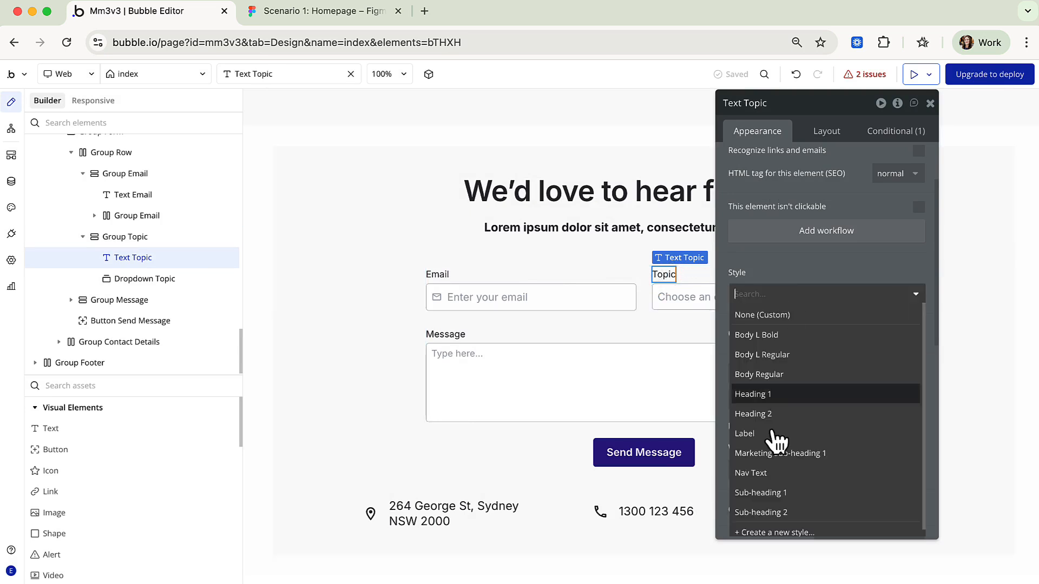
click(772, 433)
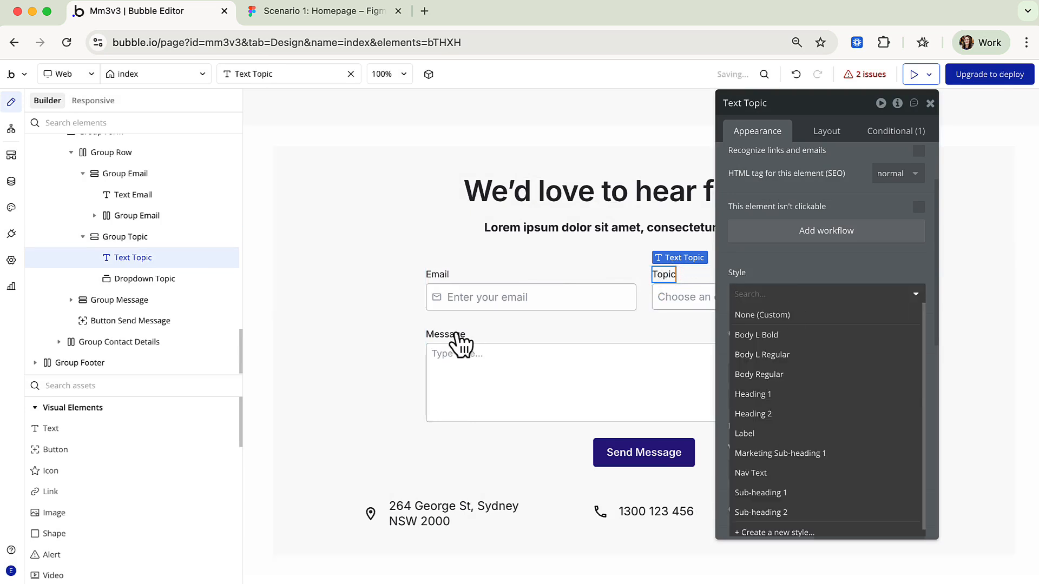
click(459, 336)
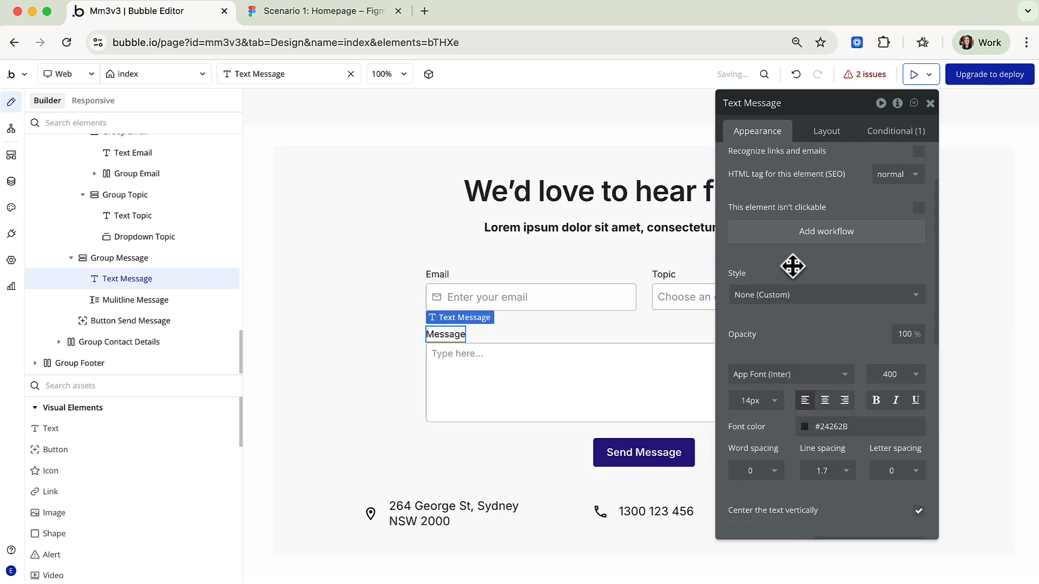
click(785, 295)
click(773, 434)
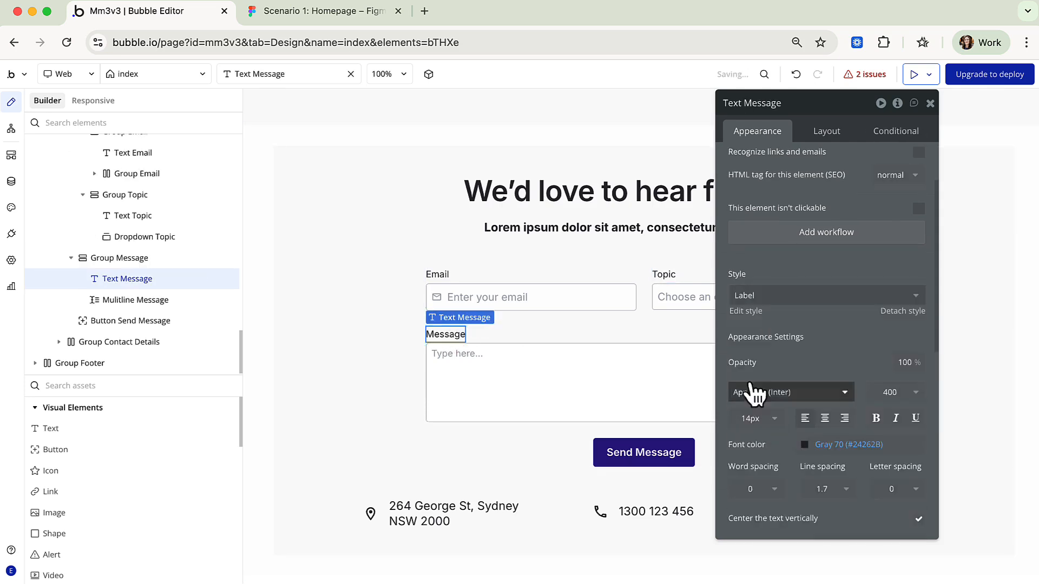
click(685, 332)
click(673, 315)
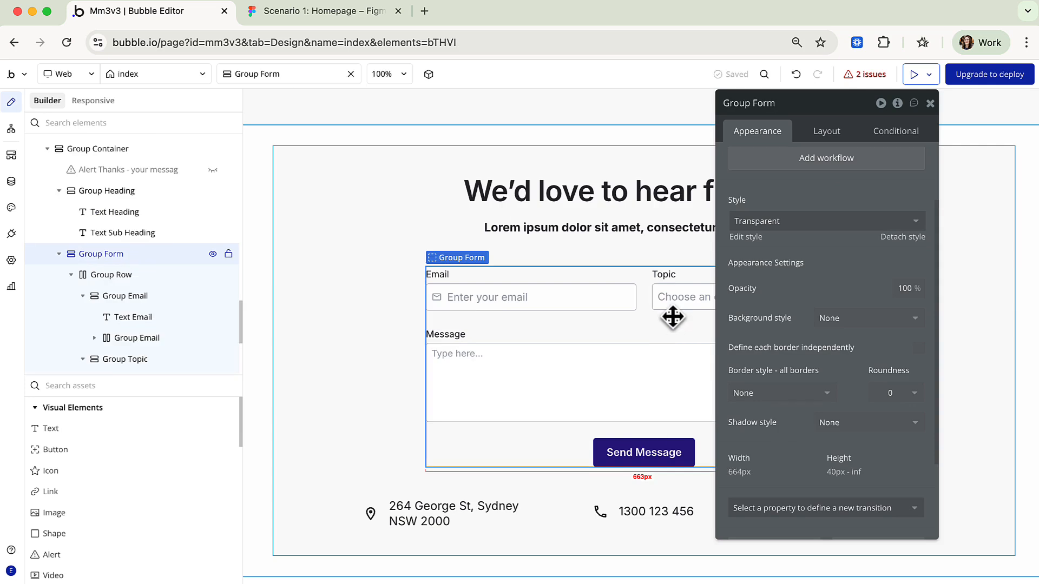
Step: Apply the Body L Regular style to the address text below the form and override its font colour with the Primary variable
click(426, 510)
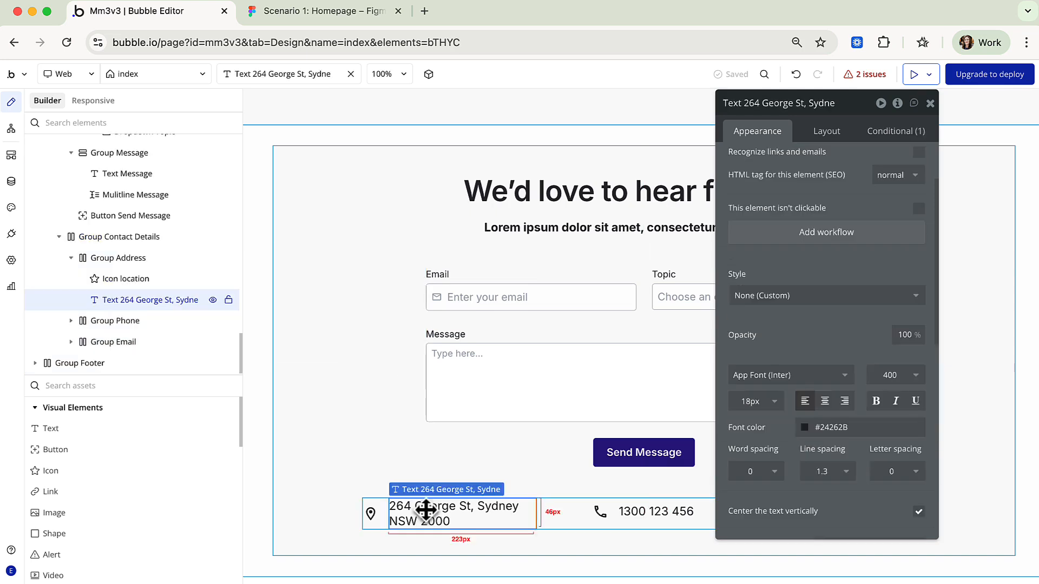
scroll(425, 510, down, 3)
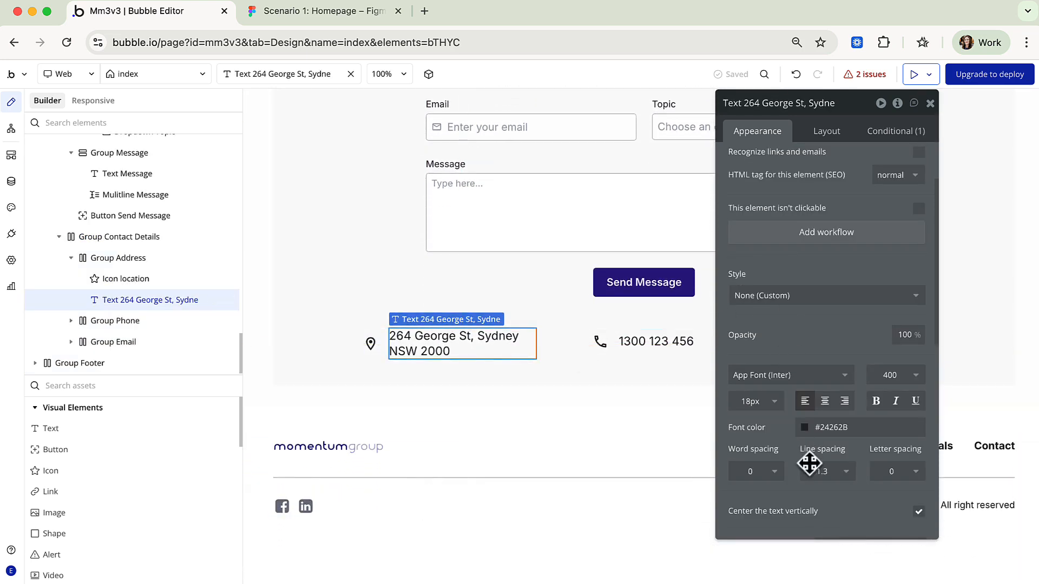
click(821, 296)
click(812, 358)
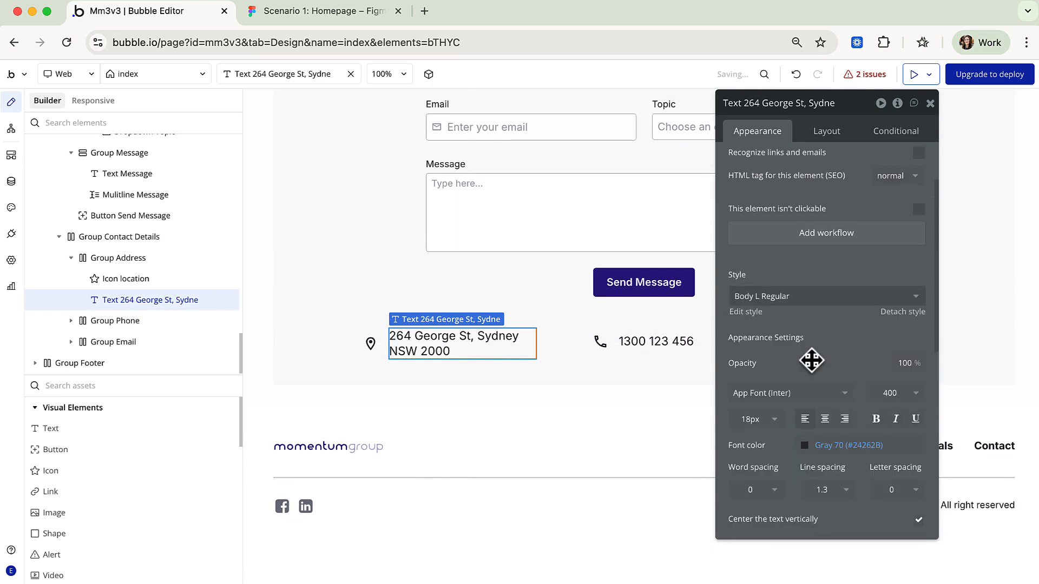
click(805, 447)
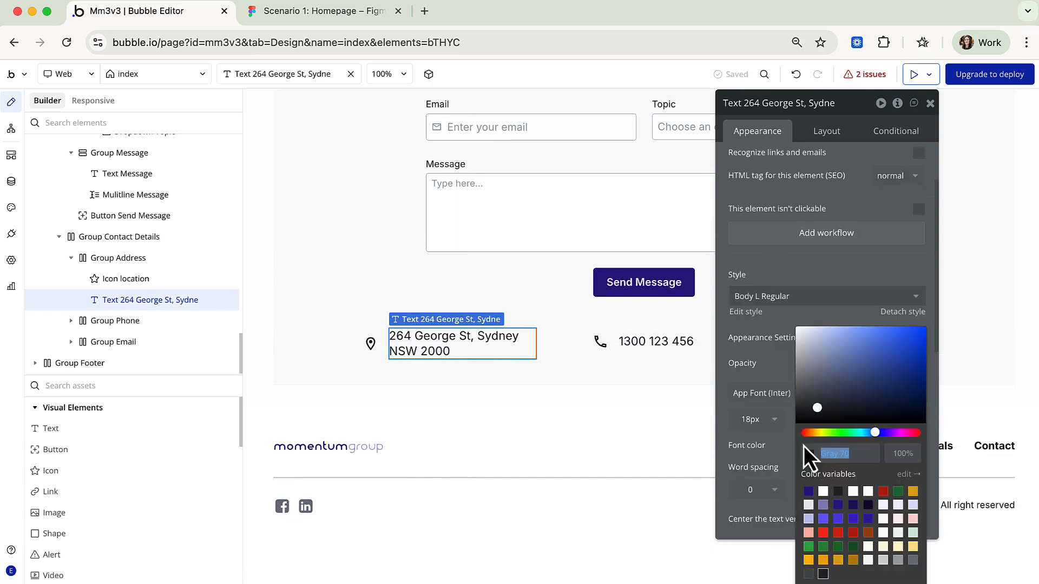
click(813, 489)
Step: Apply the Body L Regular style to the phone number text and override its font colour with the Primary variable
click(674, 341)
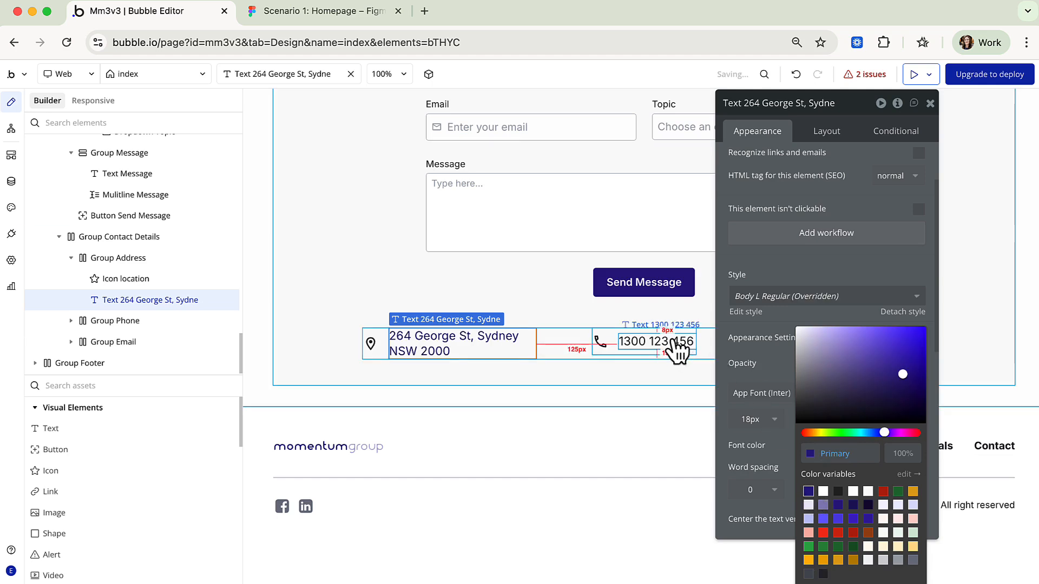
click(773, 295)
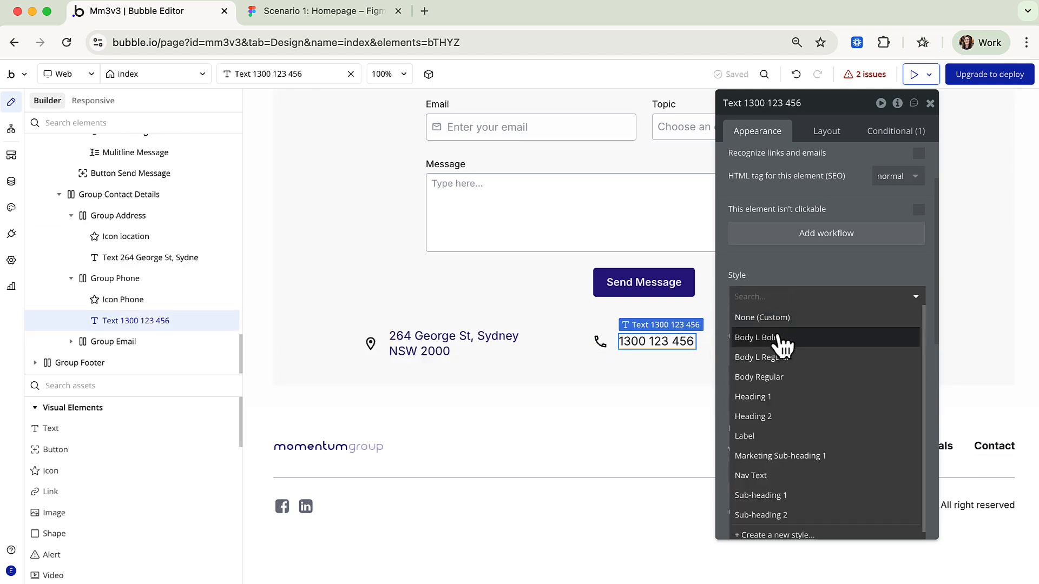
click(779, 358)
click(808, 452)
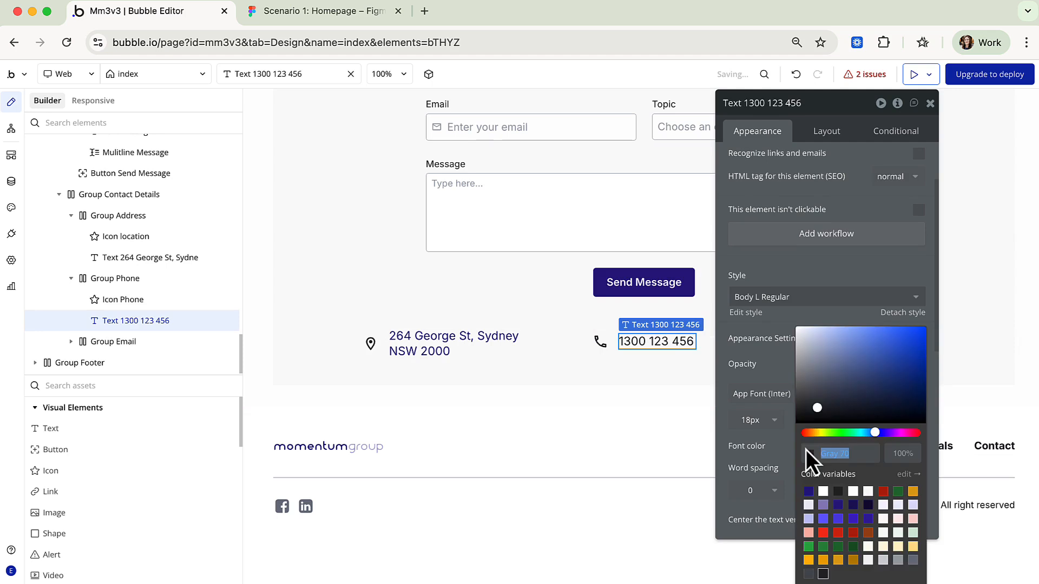
click(808, 492)
Step: Apply the Body L Regular style to the support e-mail text and override its font colour with the Primary variable
drag(847, 113, 463, 103)
click(871, 341)
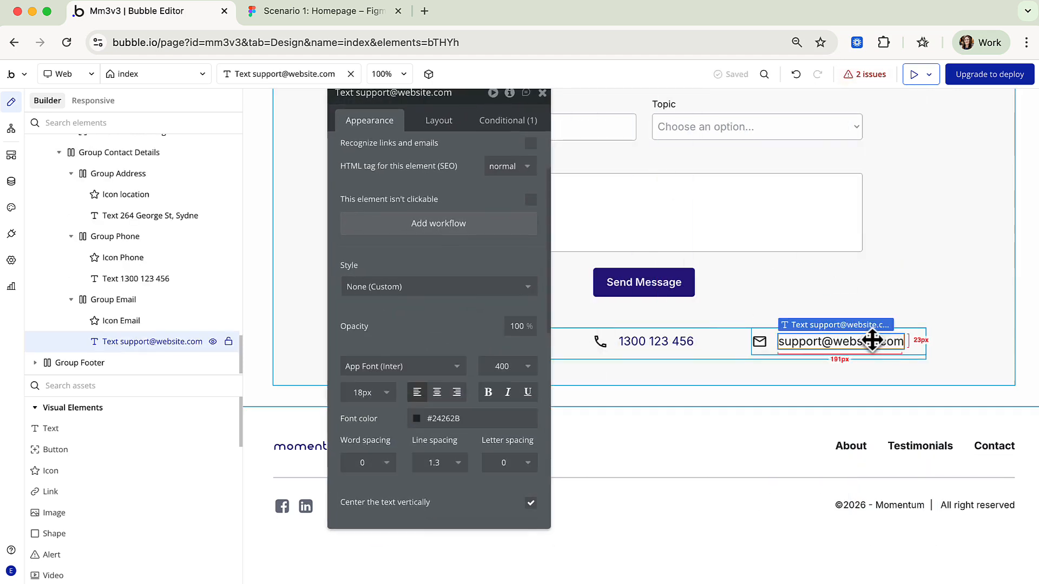
click(453, 291)
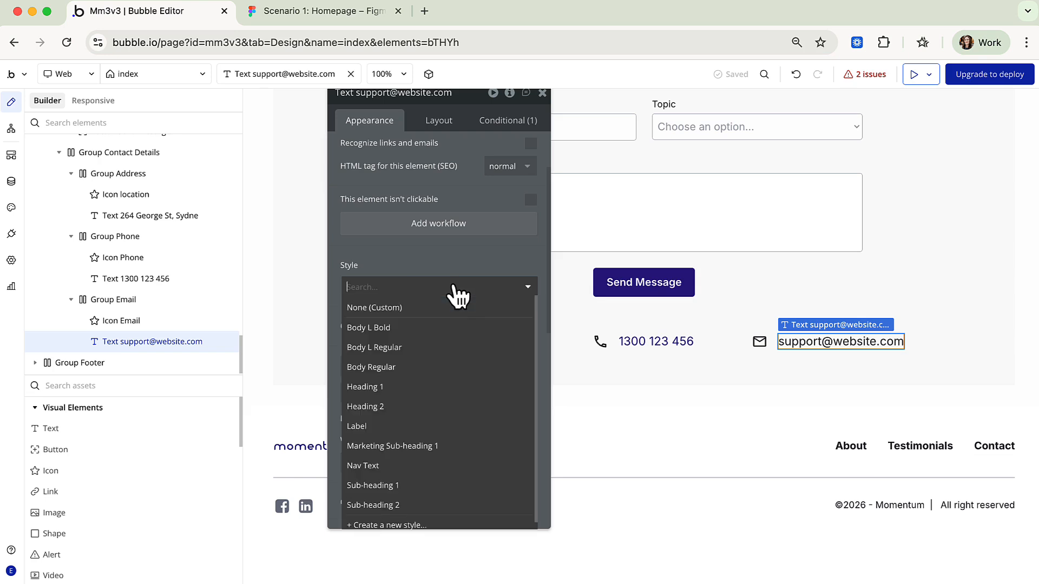
click(435, 342)
click(417, 436)
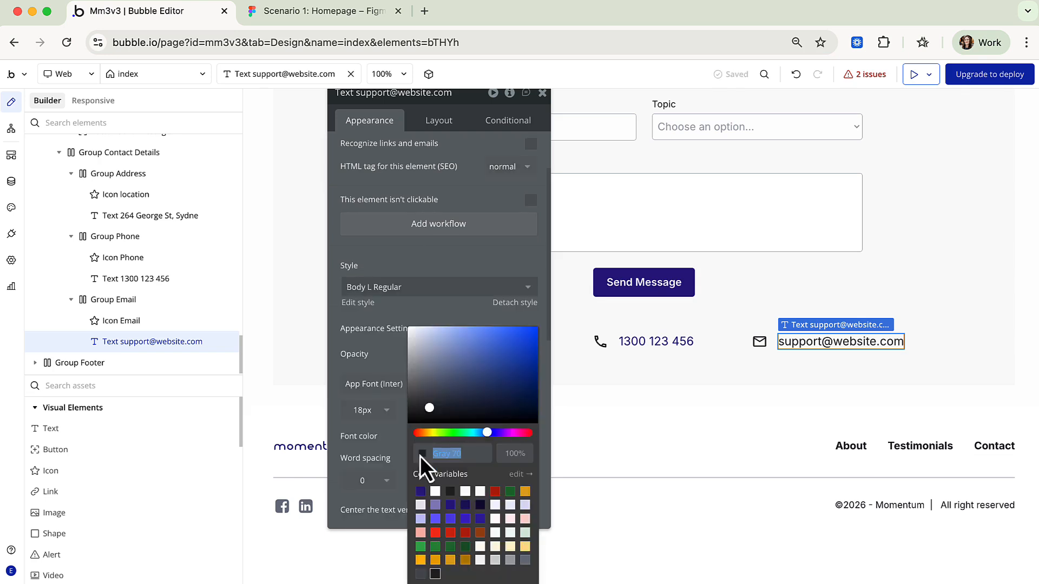
click(421, 492)
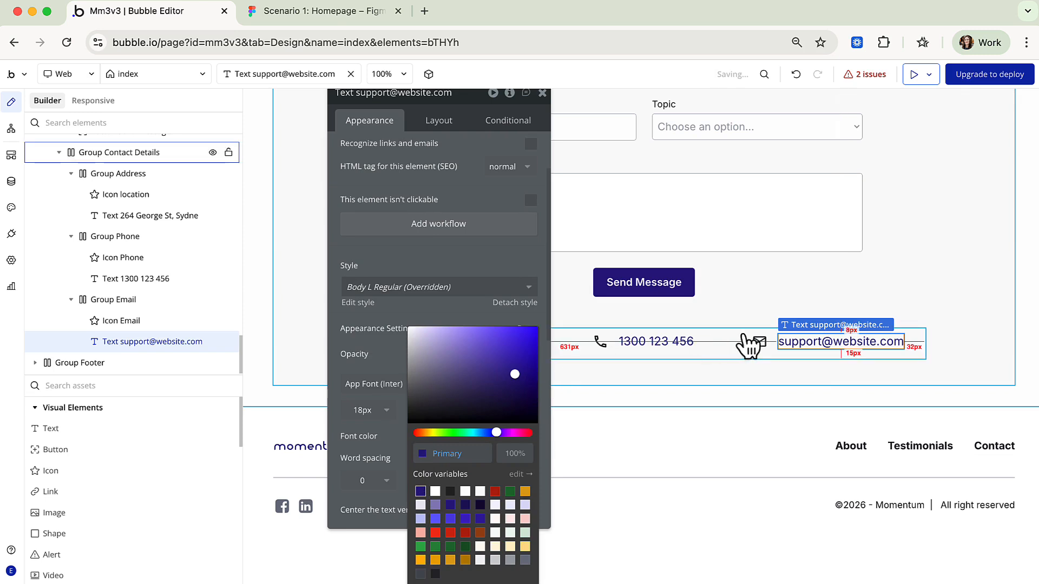
Step: Set the icon colour of the email and phone icons in the contact details to the Primary variable
click(761, 342)
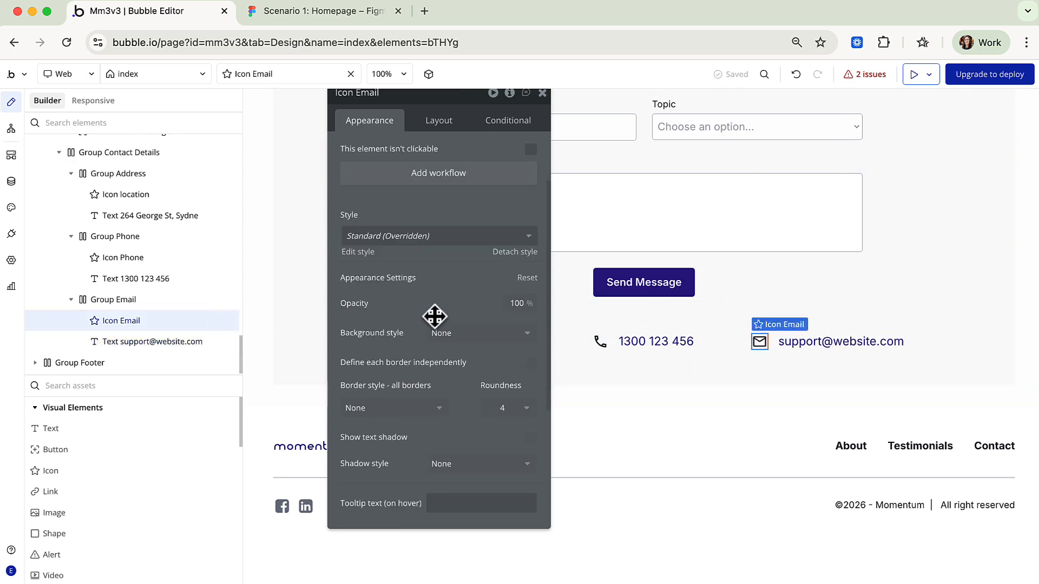
scroll(433, 325, up, 2)
scroll(431, 338, up, 3)
click(441, 180)
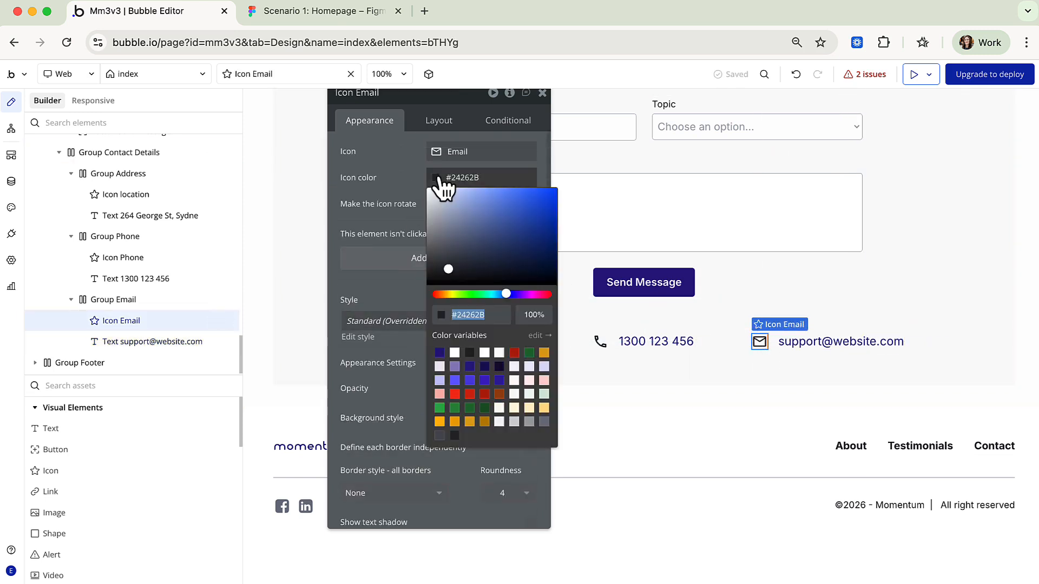
click(439, 352)
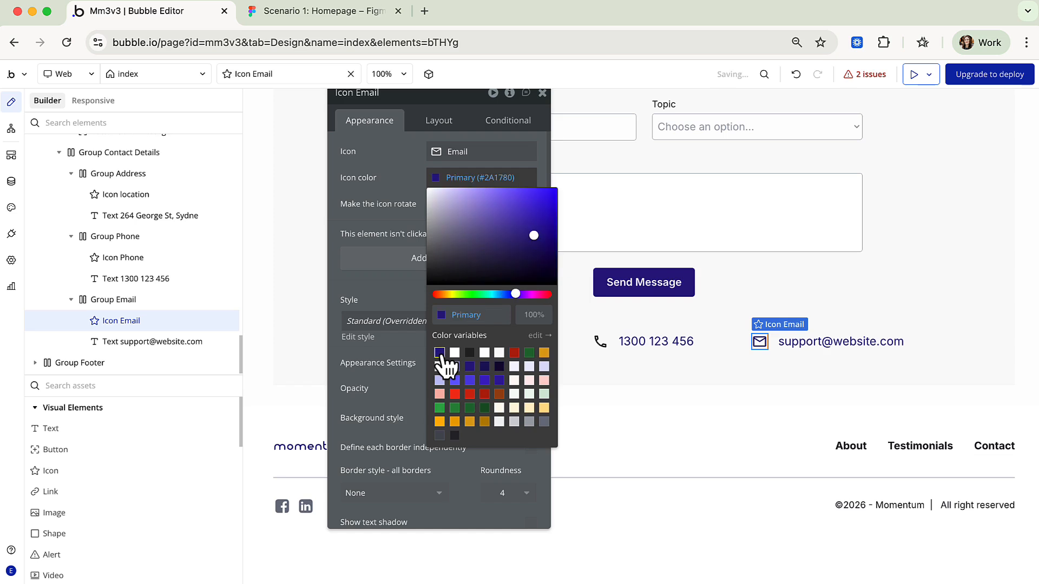
click(599, 341)
click(436, 178)
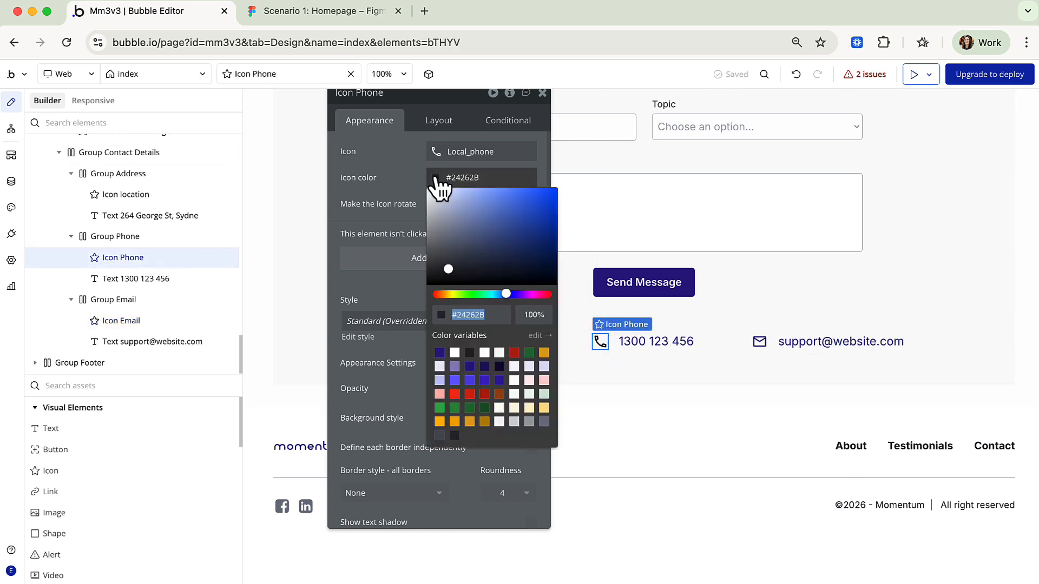
click(439, 353)
Step: Set the location icon's colour to the Primary variable and close its property editor
click(454, 100)
drag(454, 100, 673, 124)
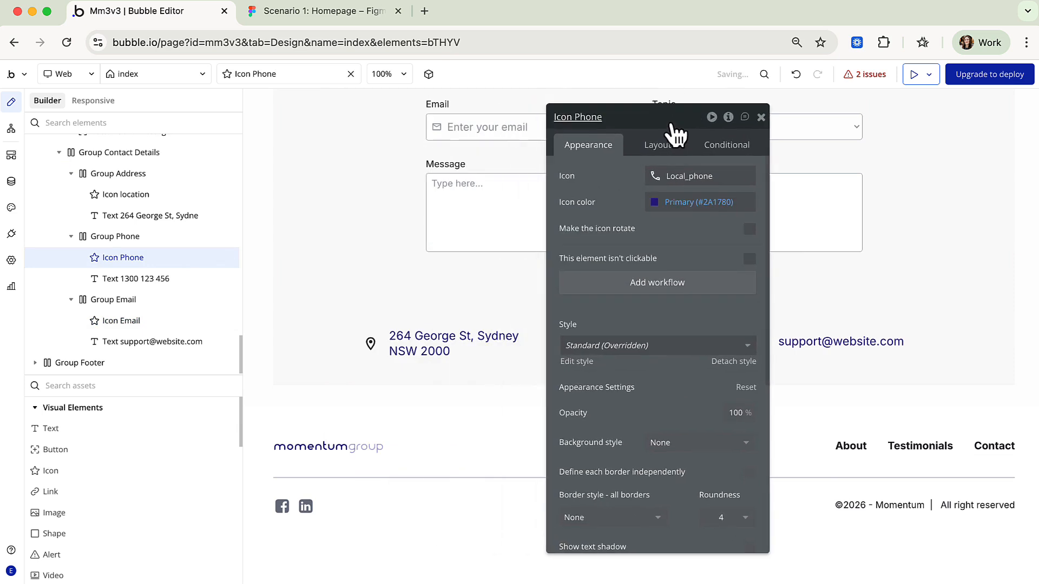
click(369, 344)
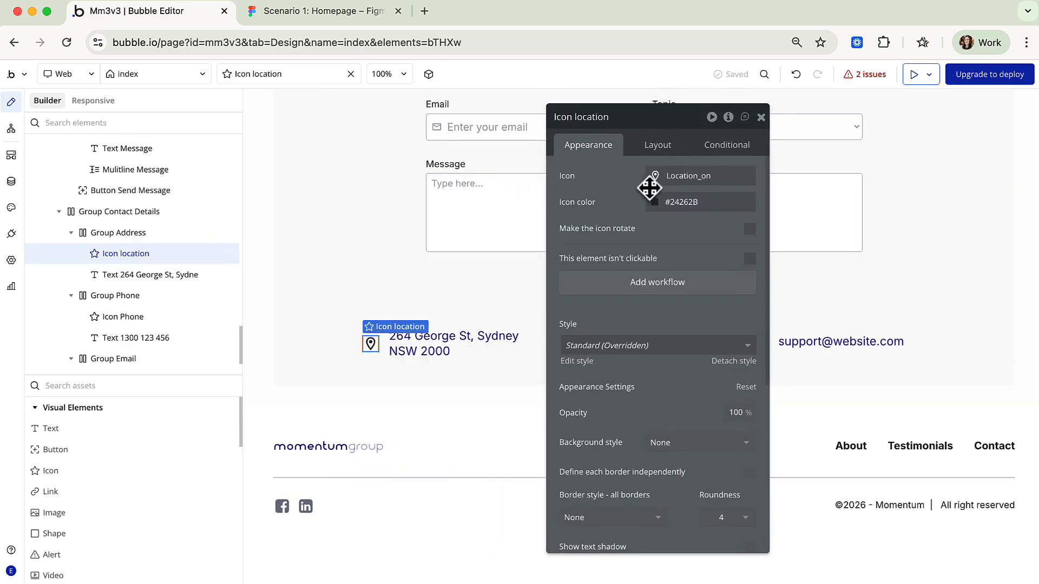
click(656, 202)
click(659, 377)
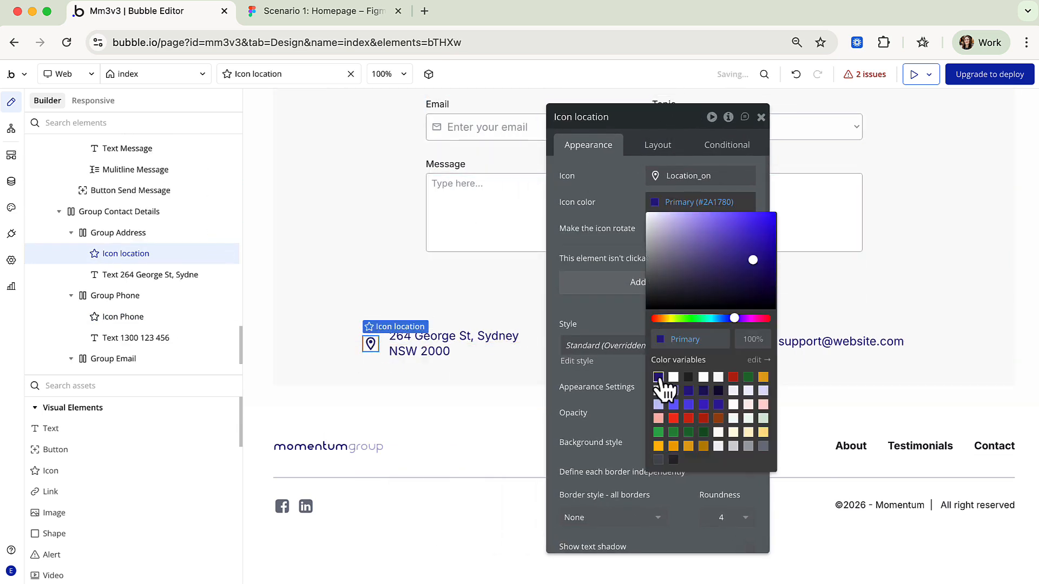
click(605, 234)
click(761, 117)
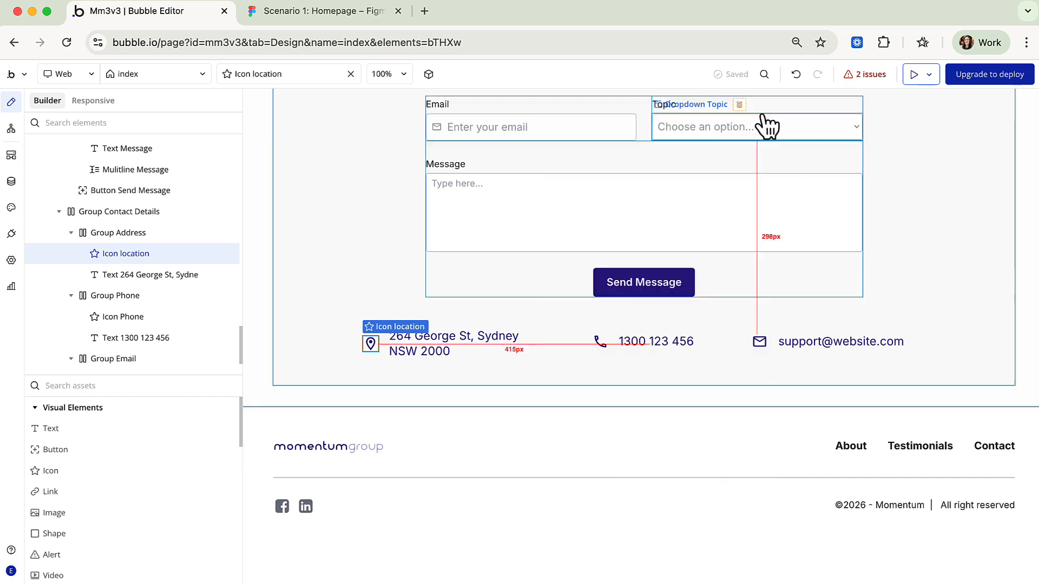
Step: Open the properties of the footer's About link, switch to the Figma design and select the footer there
scroll(725, 466, down, 2)
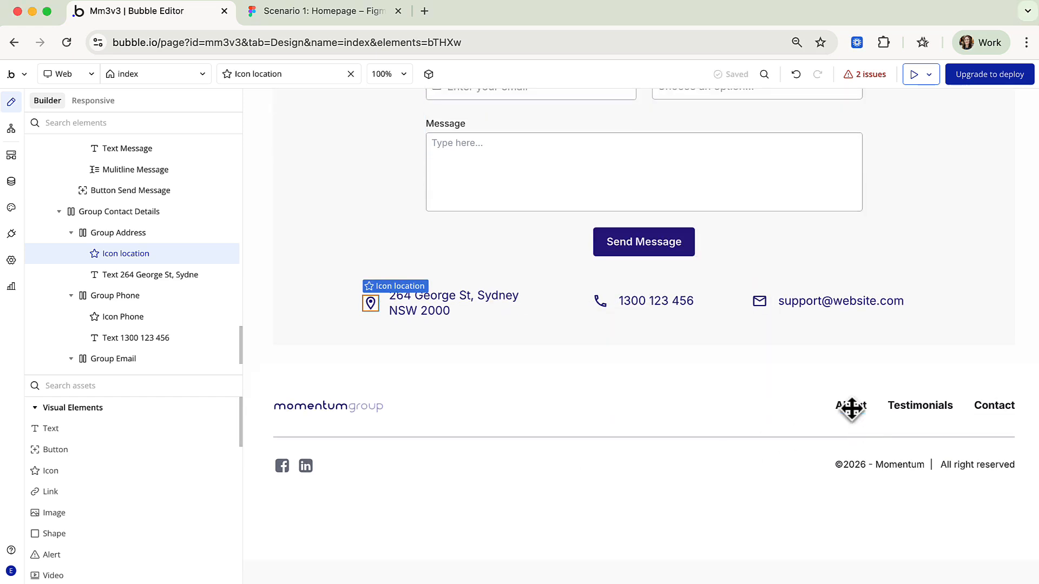
double_click(851, 407)
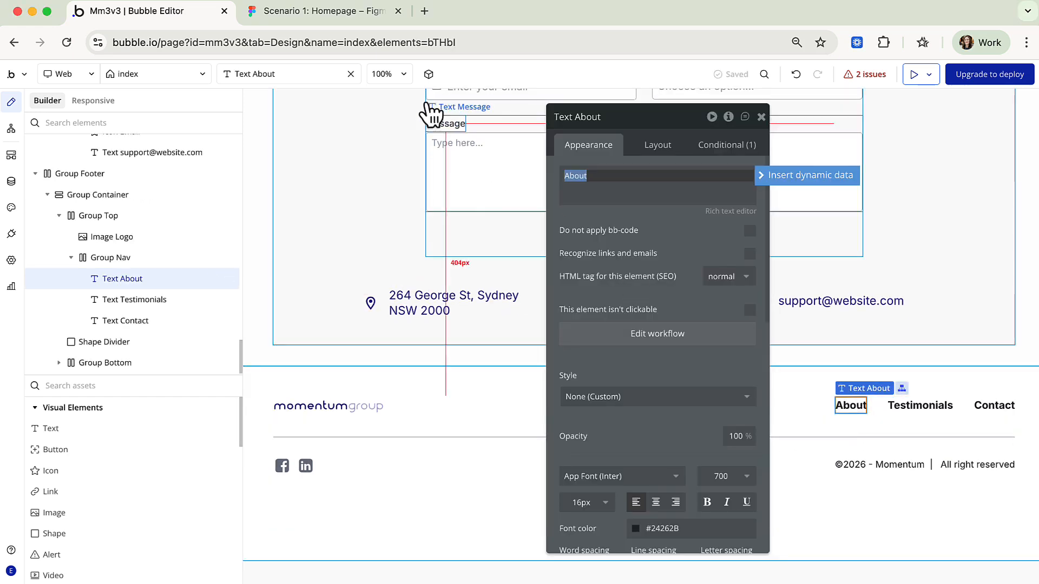
click(327, 12)
scroll(610, 416, down, 10)
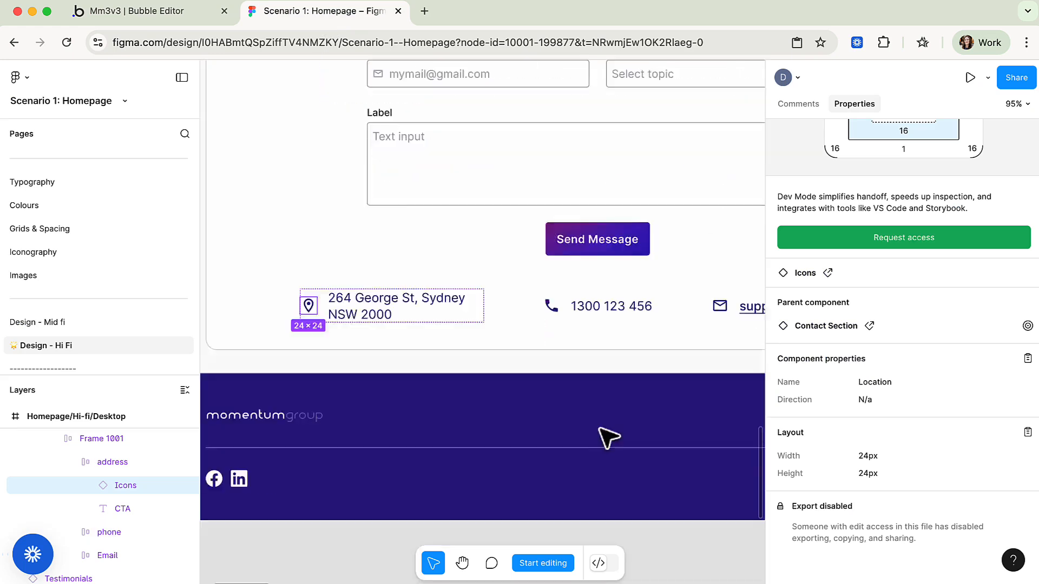
scroll(679, 521, up, 2)
scroll(674, 513, up, 5)
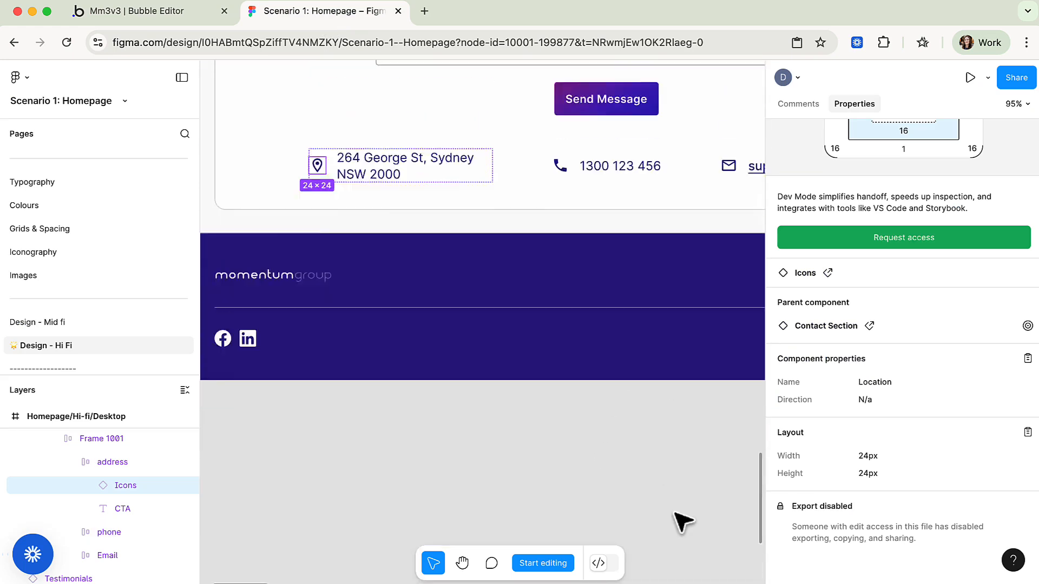
click(703, 357)
scroll(707, 356, right, 8)
scroll(713, 363, left, 4)
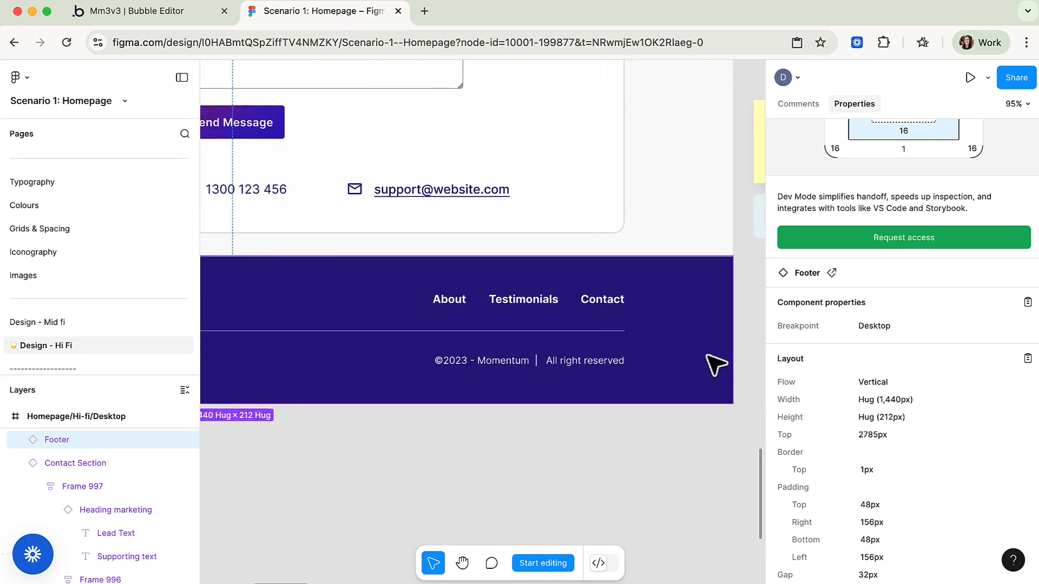
Step: Examine the typography and colour of the footer's About link and copyright text, along with the footer's background and border colours
double_click(524, 301)
double_click(526, 301)
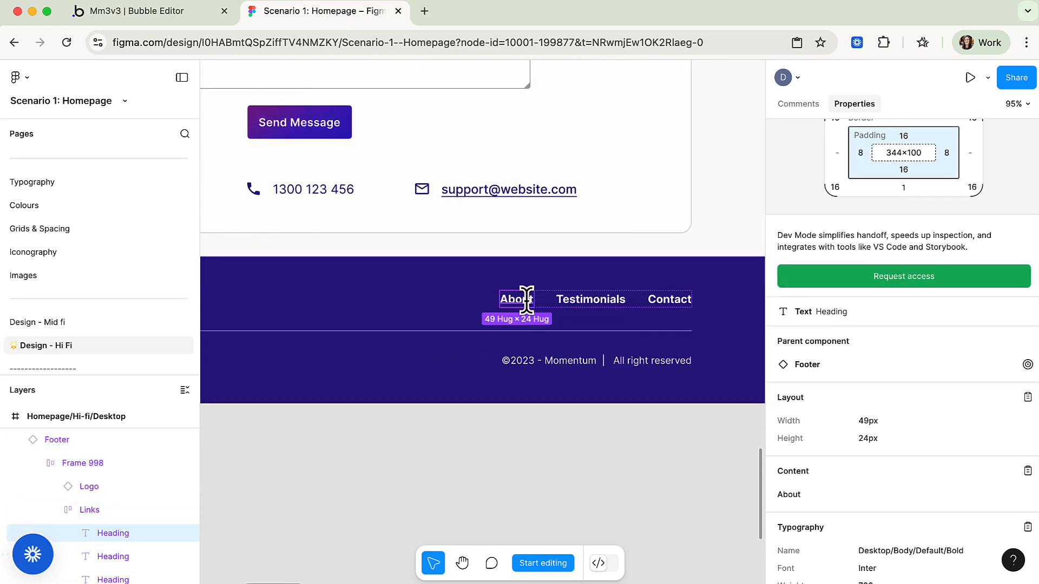
scroll(864, 436, down, 3)
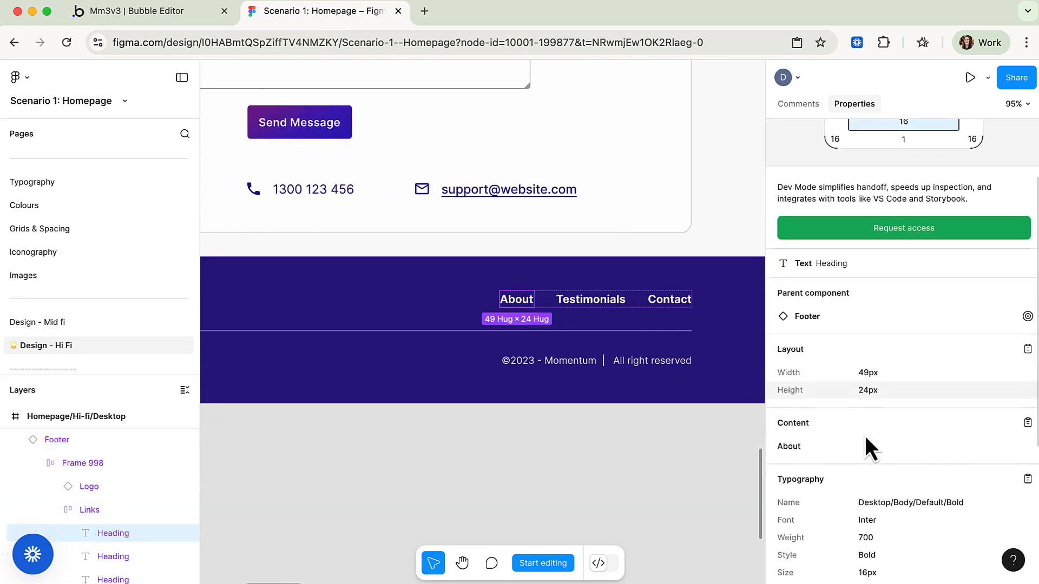
scroll(864, 436, down, 2)
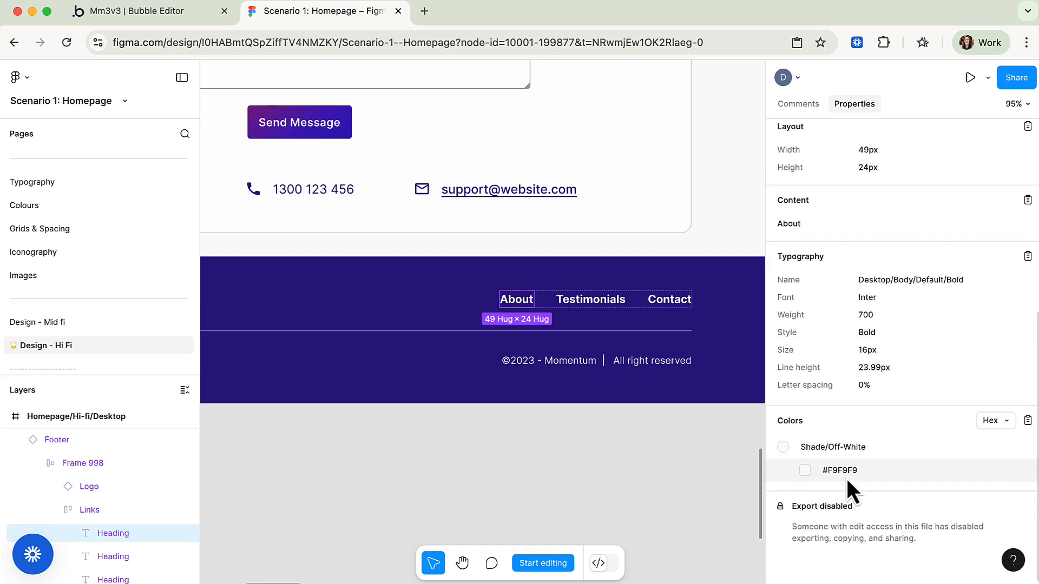
click(620, 360)
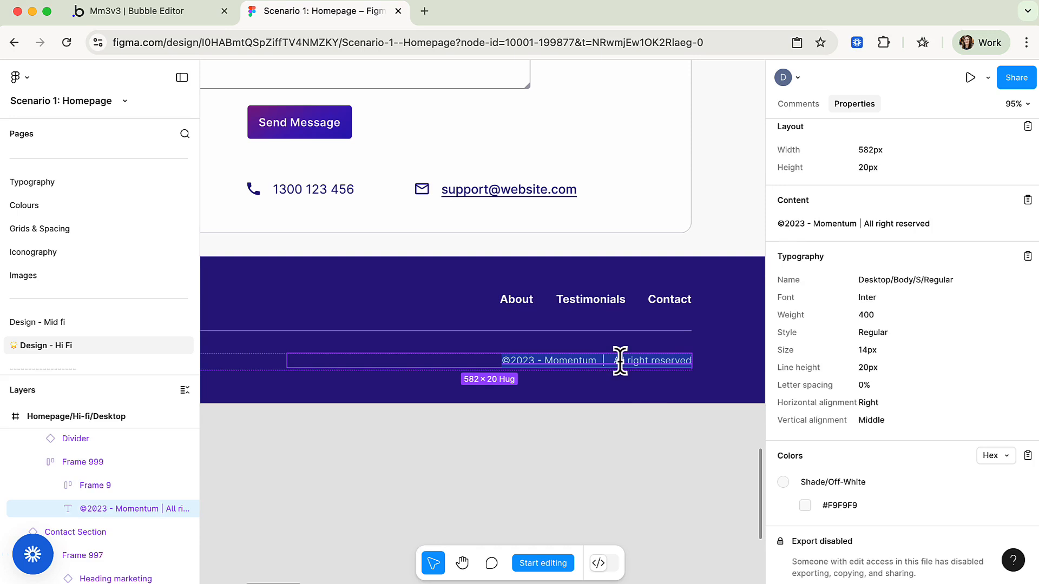
click(753, 303)
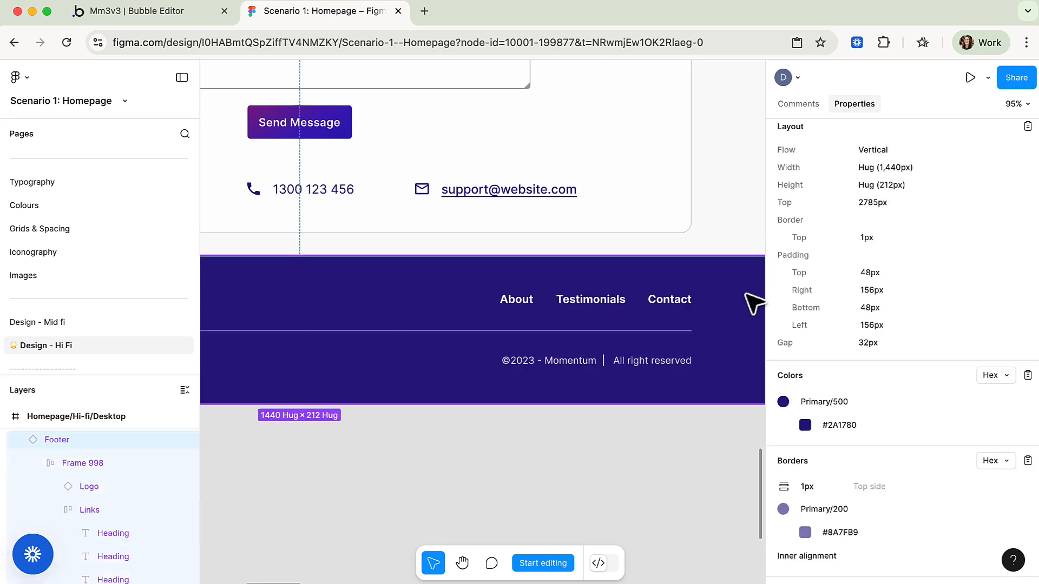
Step: Inspect the footer's link row and the About link's text style in the Figma design
scroll(663, 299, left, 2)
scroll(664, 299, down, 1)
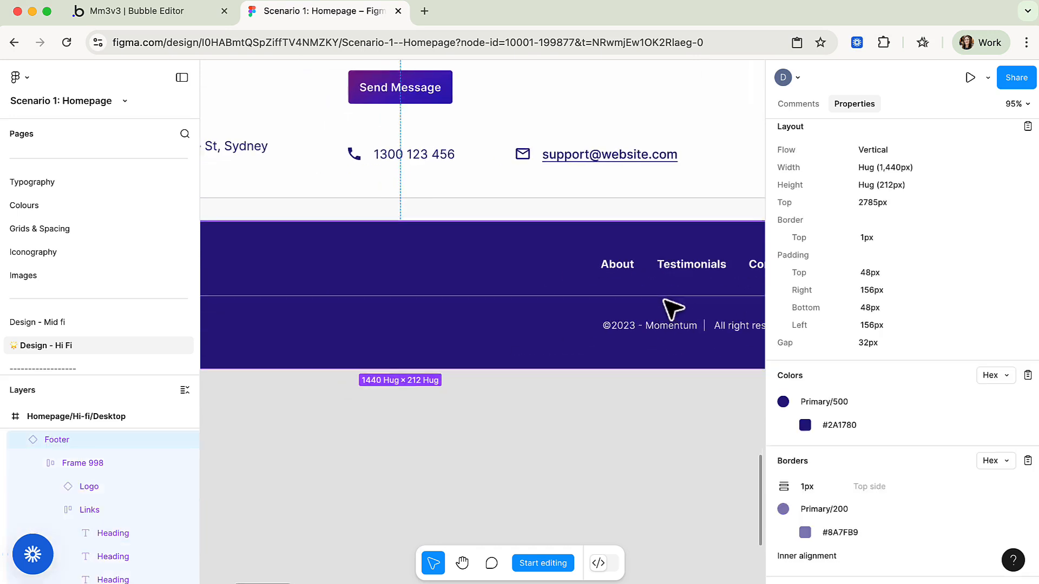
scroll(663, 300, right, 2)
scroll(663, 299, up, 1)
scroll(664, 299, down, 1)
scroll(670, 308, down, 1)
scroll(669, 309, right, 1)
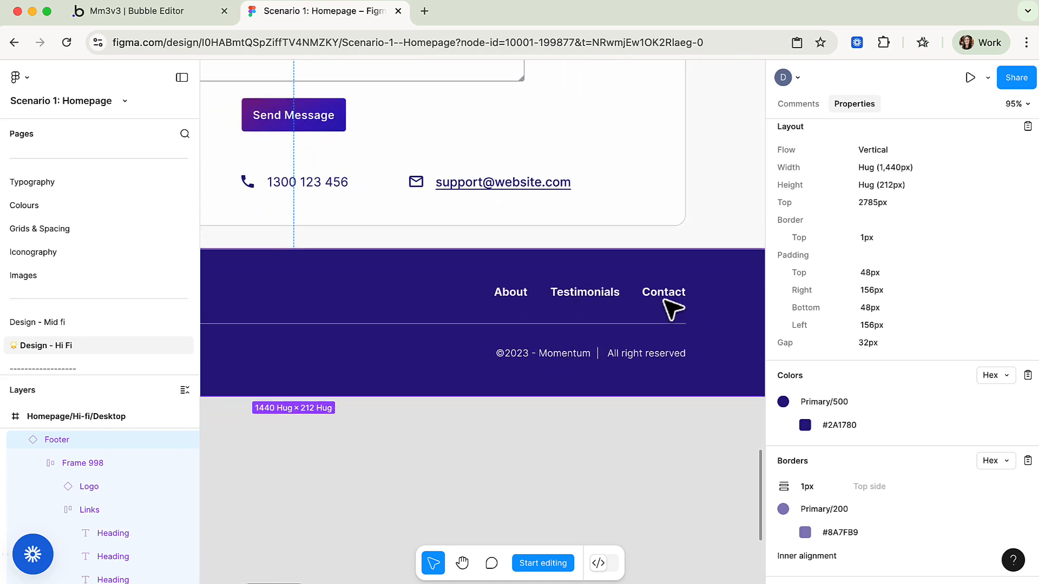
click(527, 302)
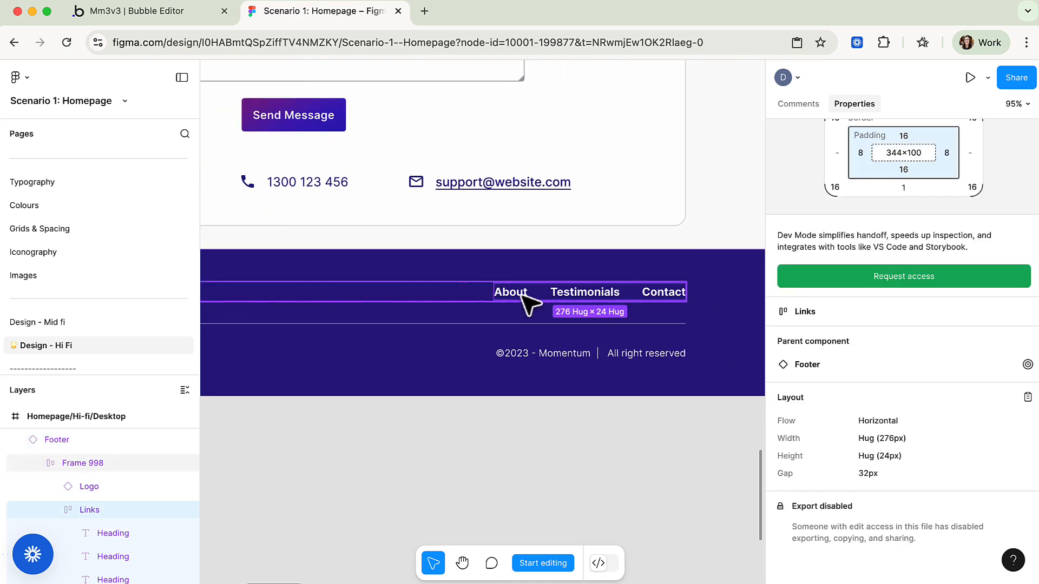
click(522, 293)
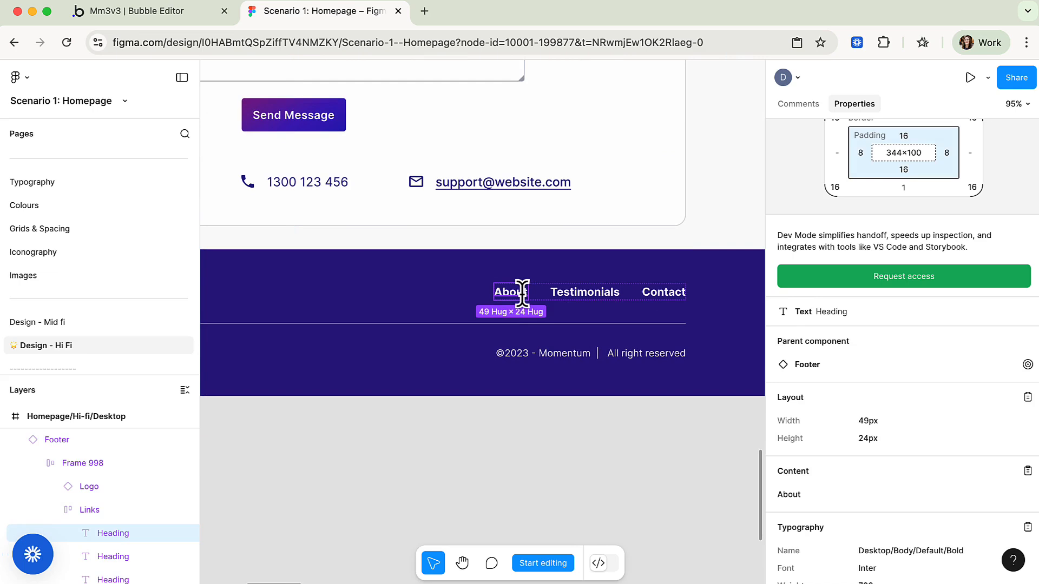
Step: Switch to the Bubble editor and set the footer About link's font colour to the Gray 70 variable
click(160, 15)
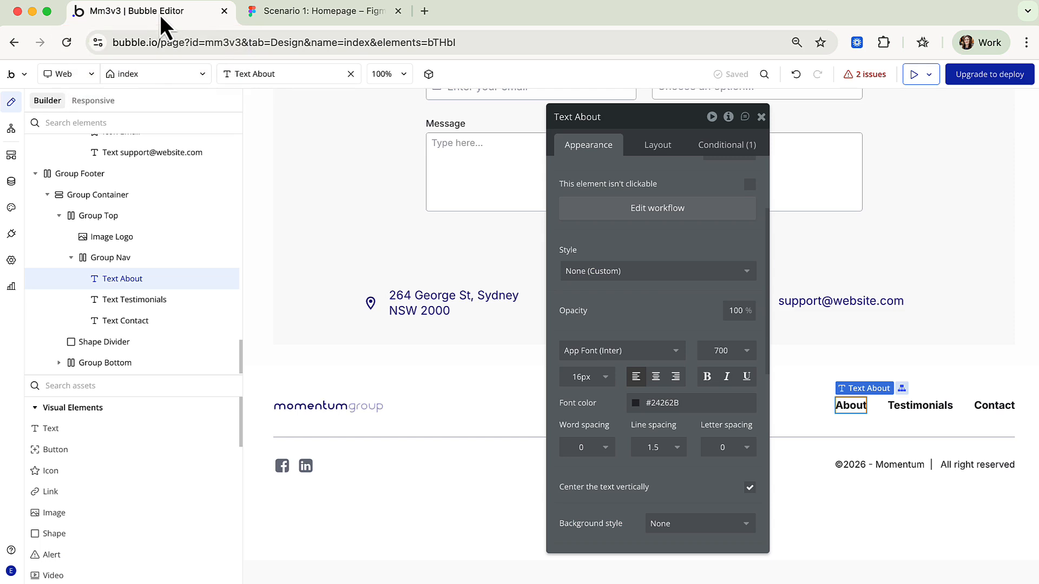
click(640, 404)
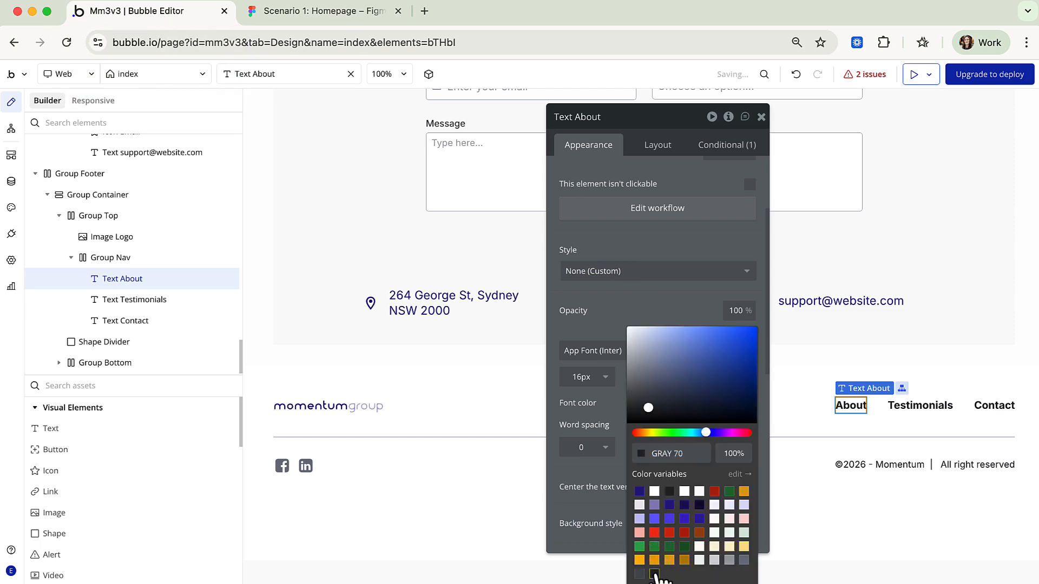
click(639, 297)
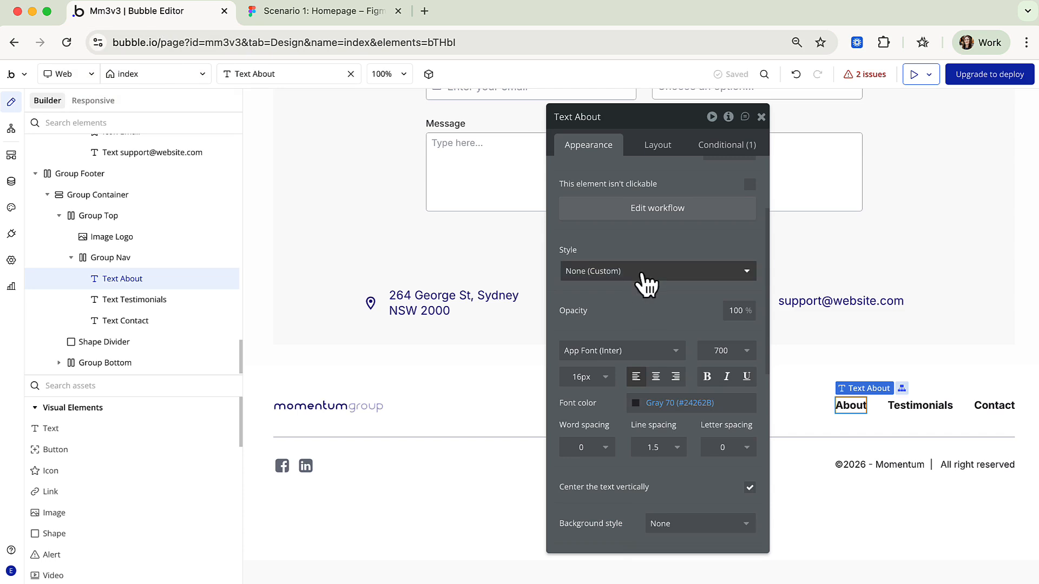
Step: Create a new text style named Body Regular Bold from the footer's About link
click(644, 275)
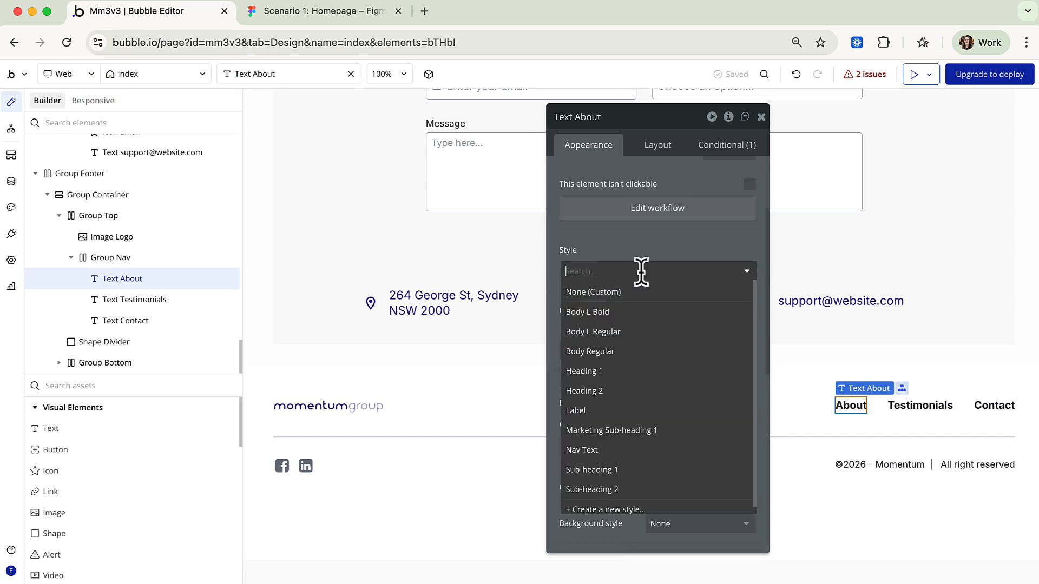
click(637, 502)
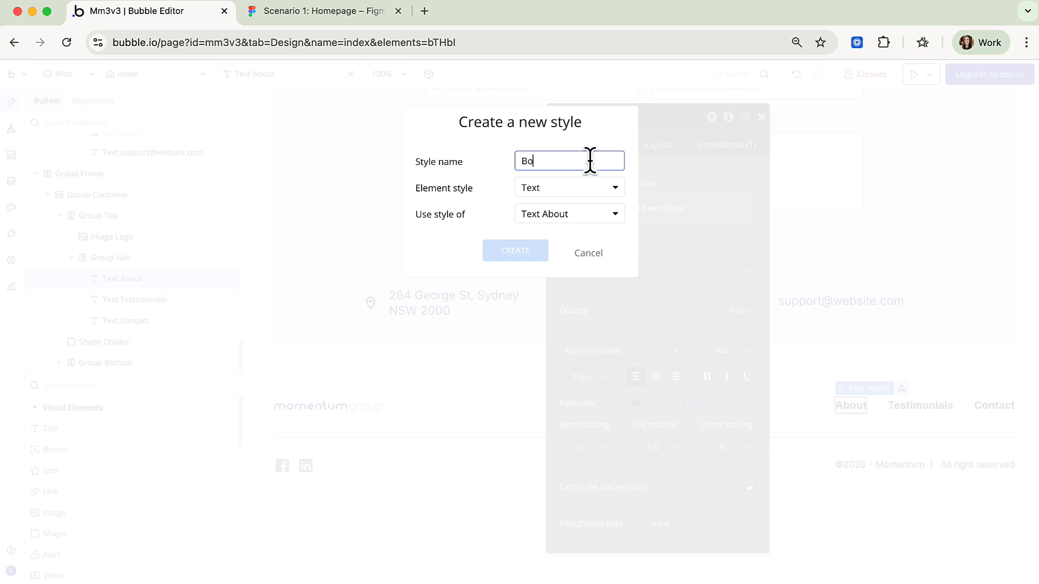
text(Body Regular Bold)
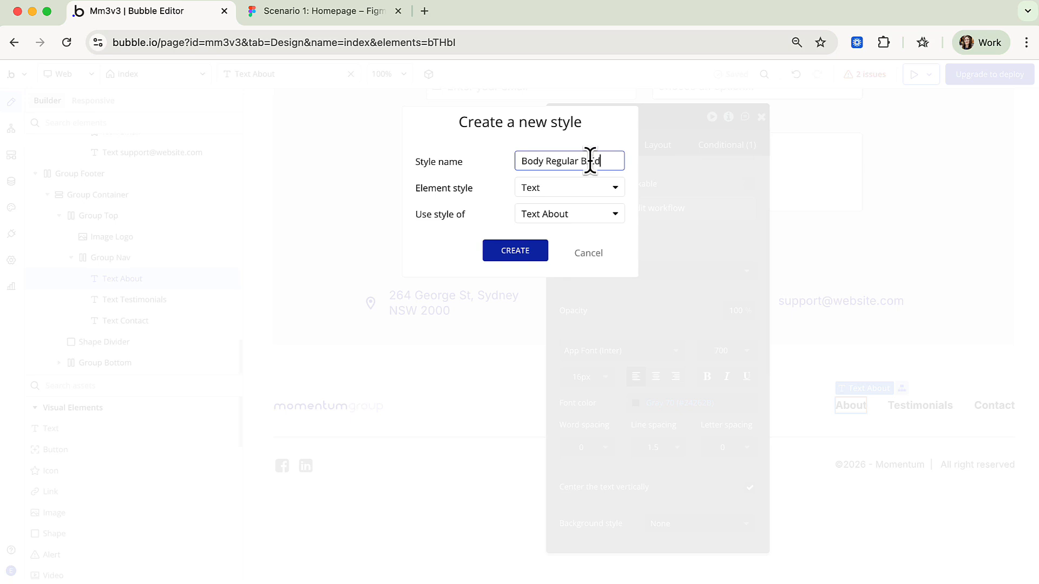
click(526, 251)
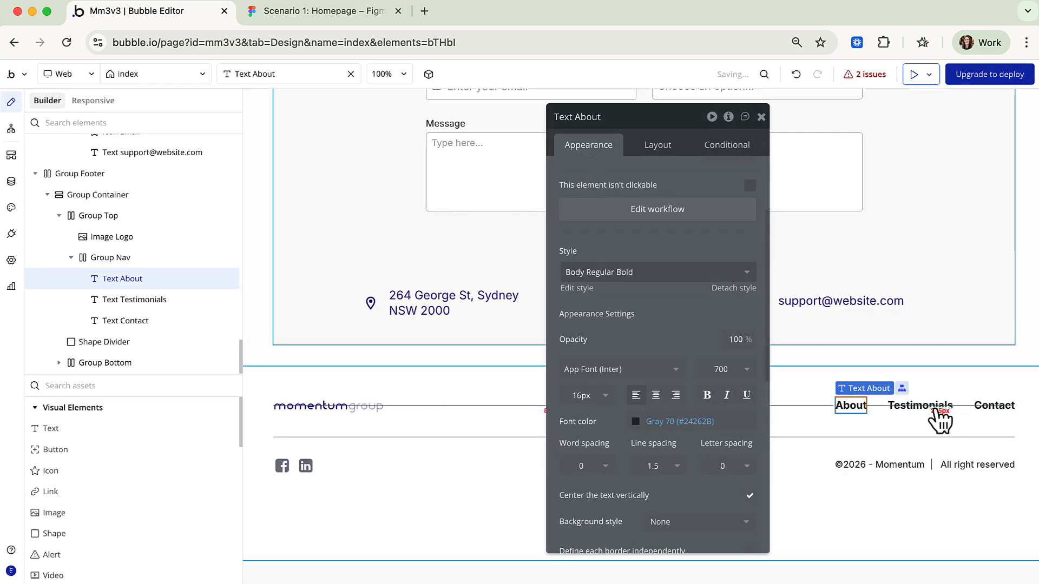
Step: Apply the Body Regular Bold style to the footer's Testimonials and Contact links
click(922, 406)
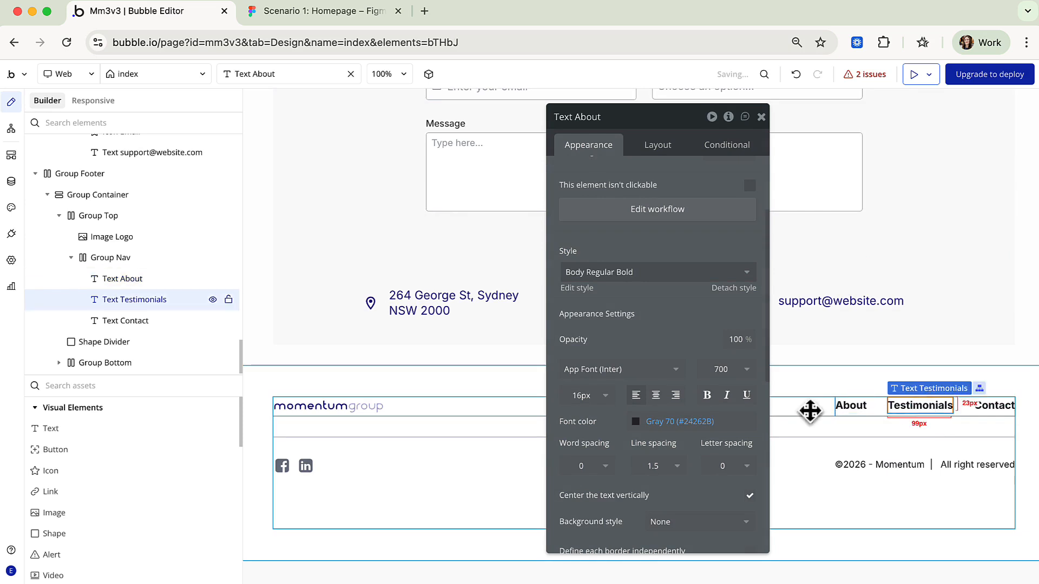
click(637, 280)
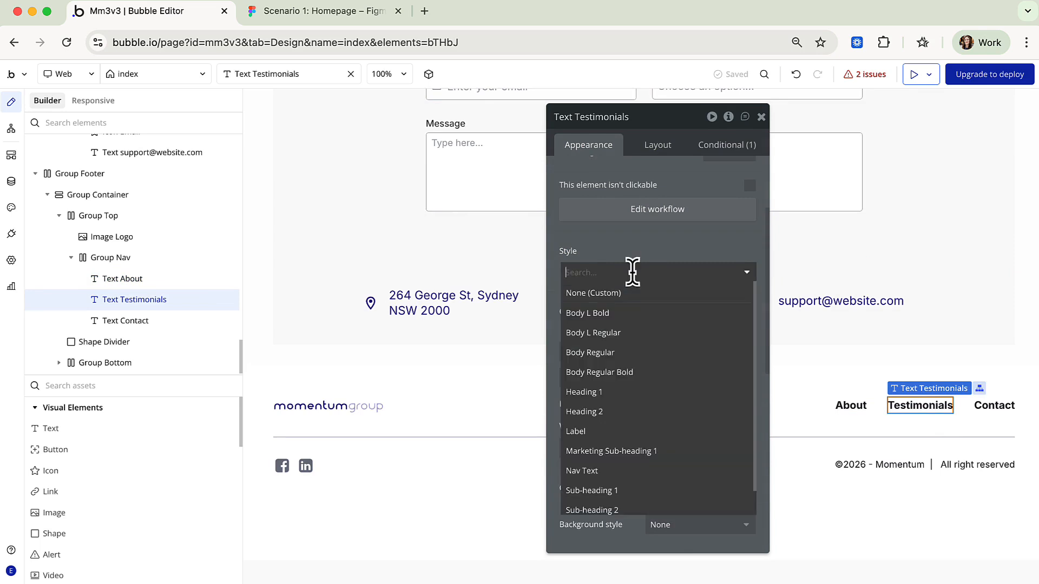
click(630, 374)
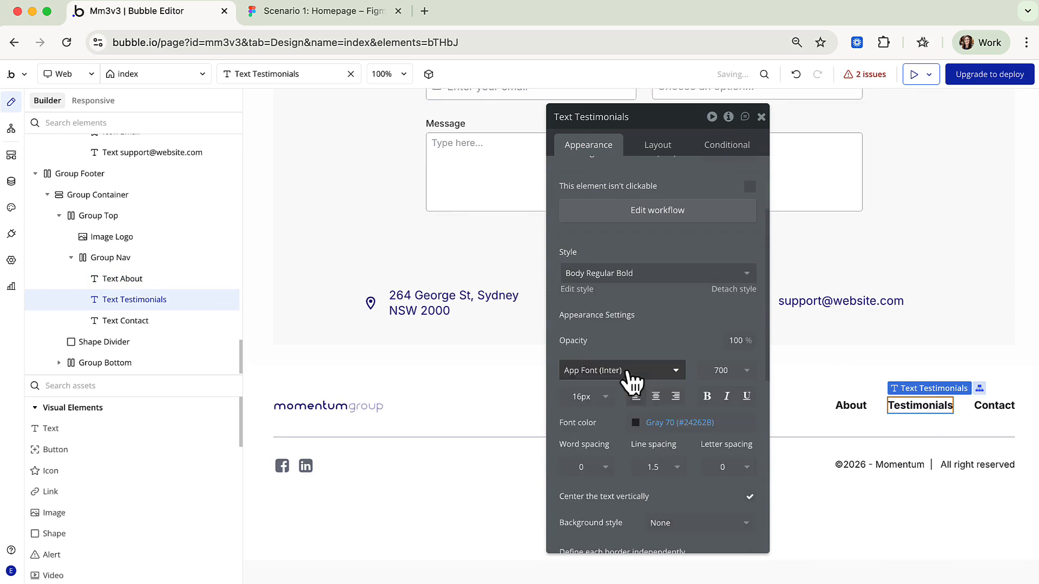
click(992, 411)
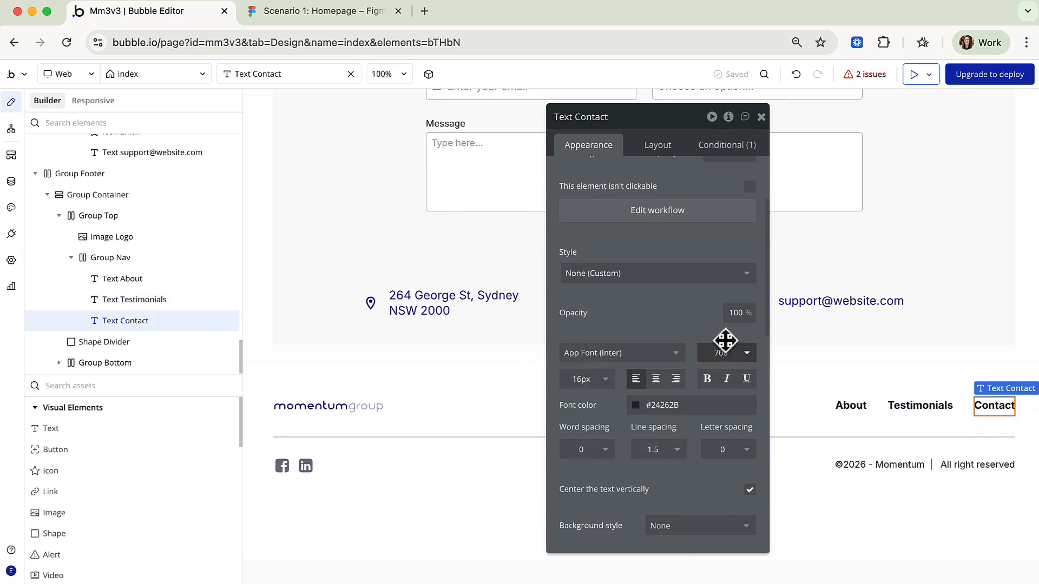
click(682, 273)
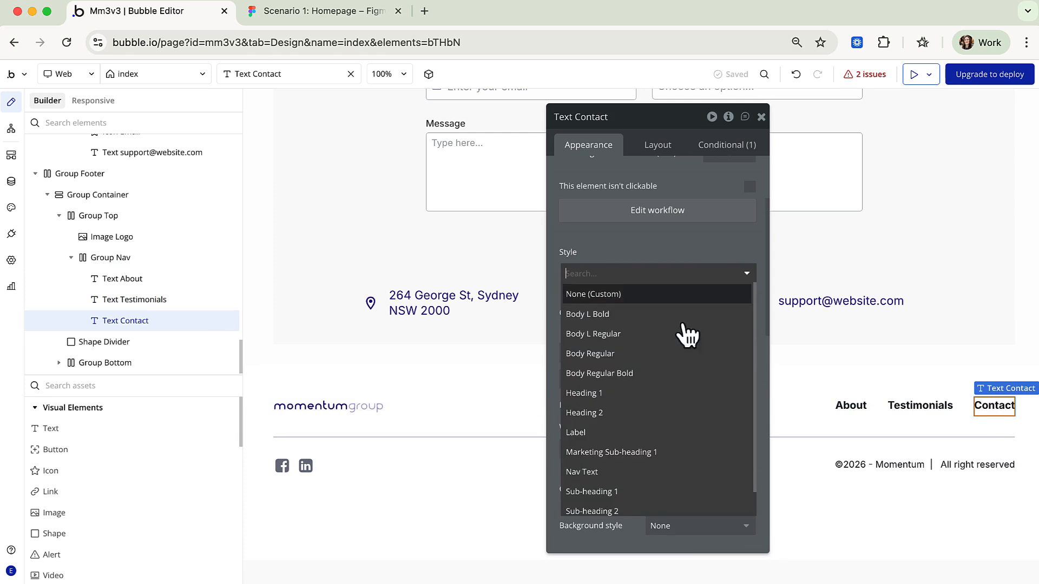
click(653, 374)
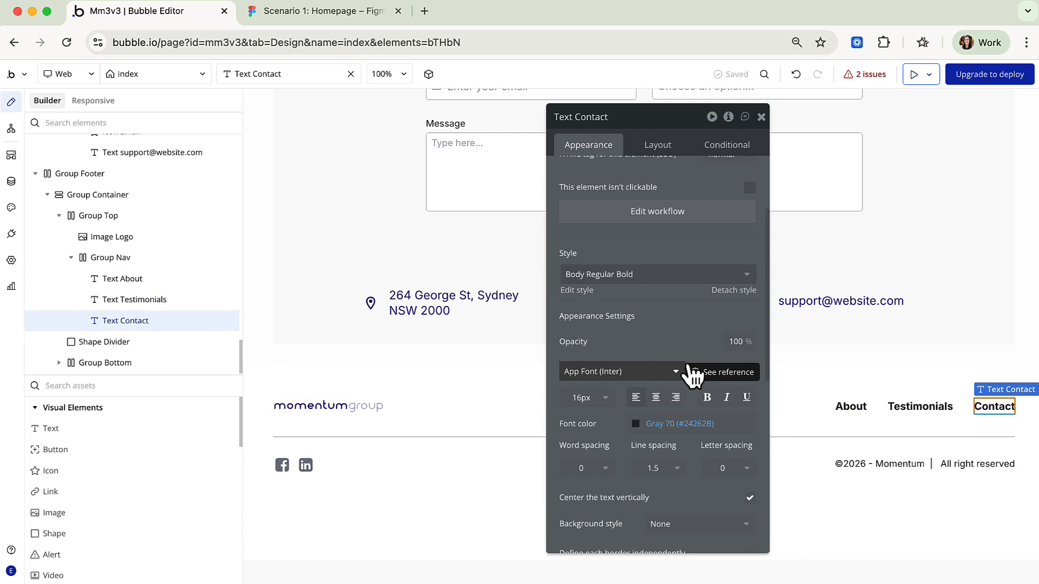
Step: Create a new text style named Body S Regular from the footer's copyright text and close its property editor
click(895, 464)
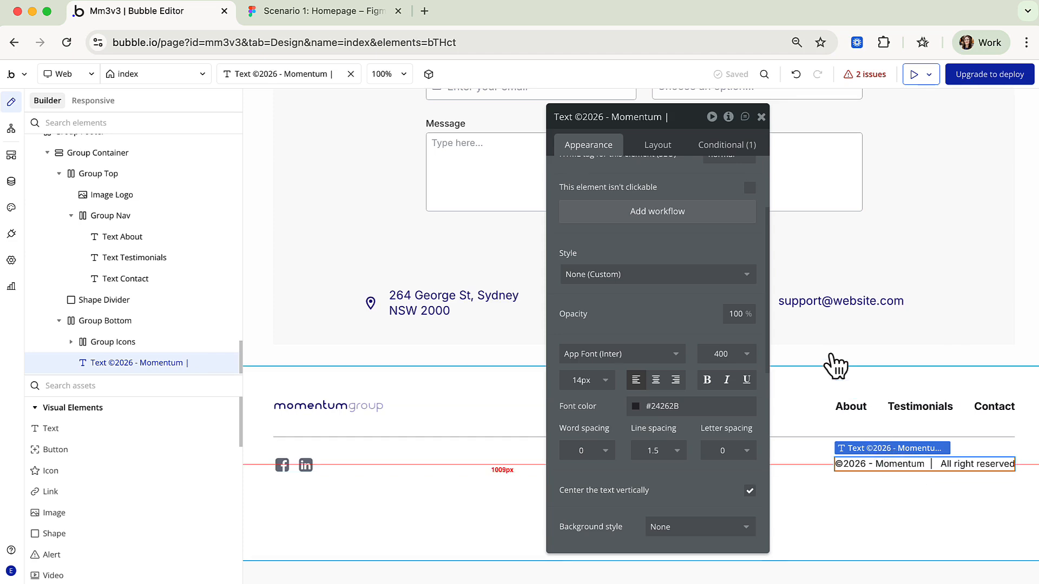
click(711, 287)
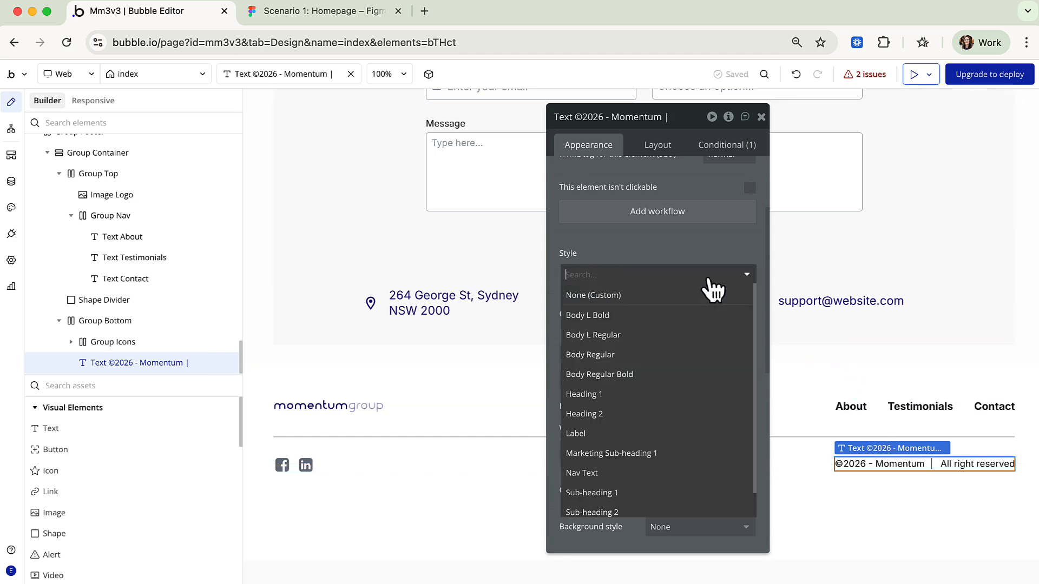
scroll(628, 433, down, 1)
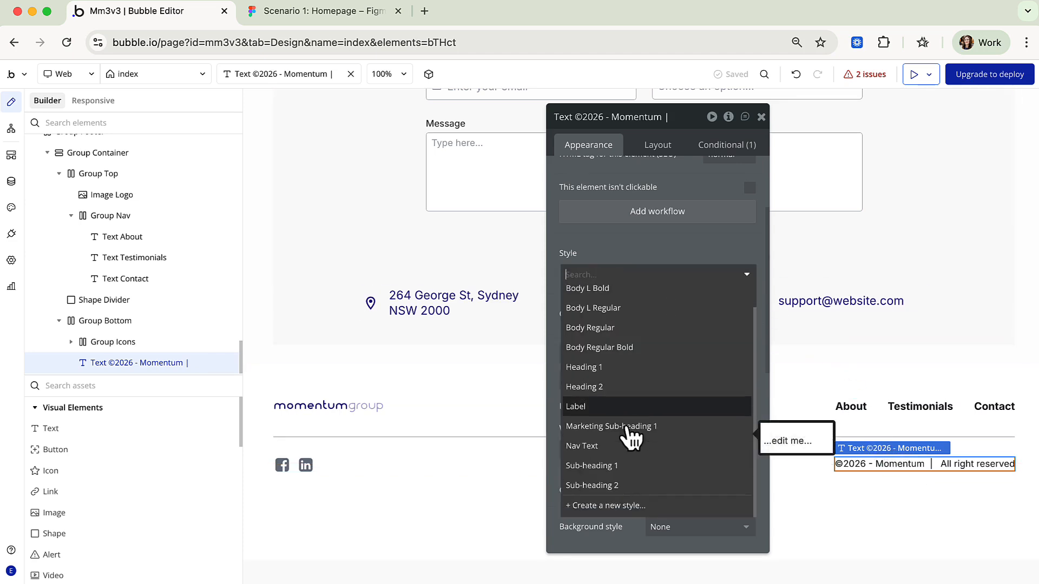
click(616, 505)
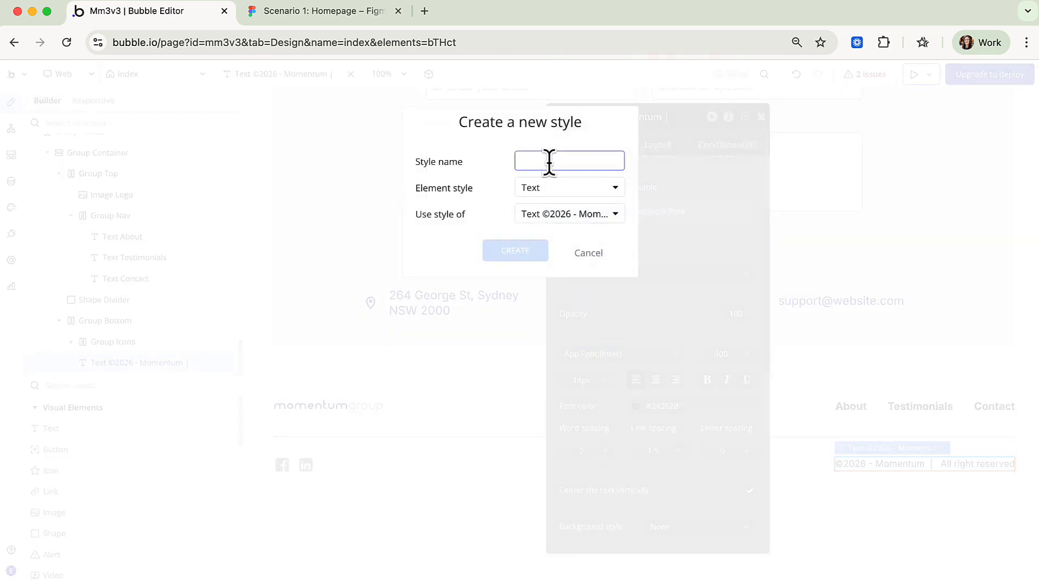
text(Body S regular)
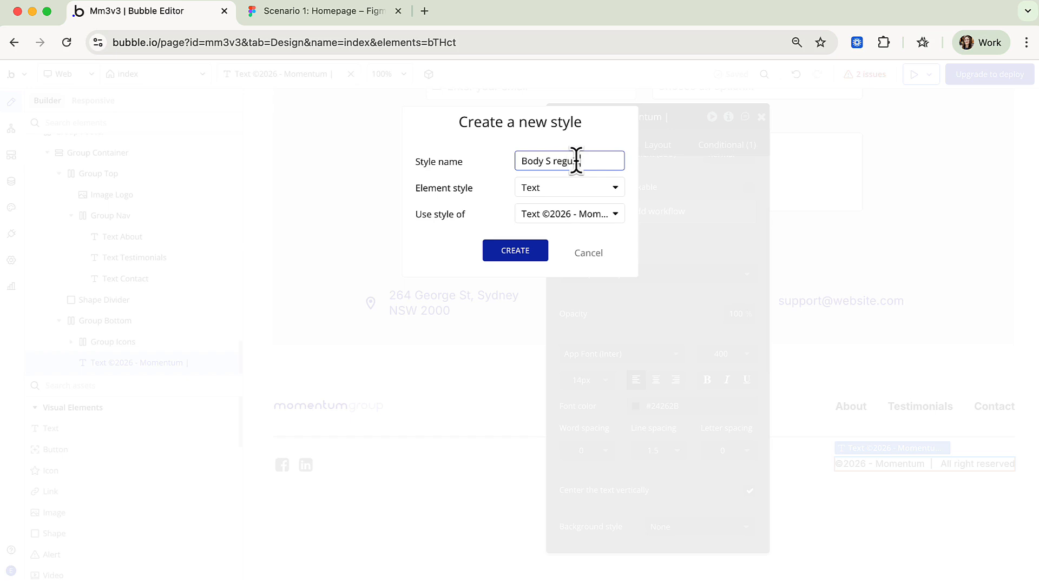
click(513, 253)
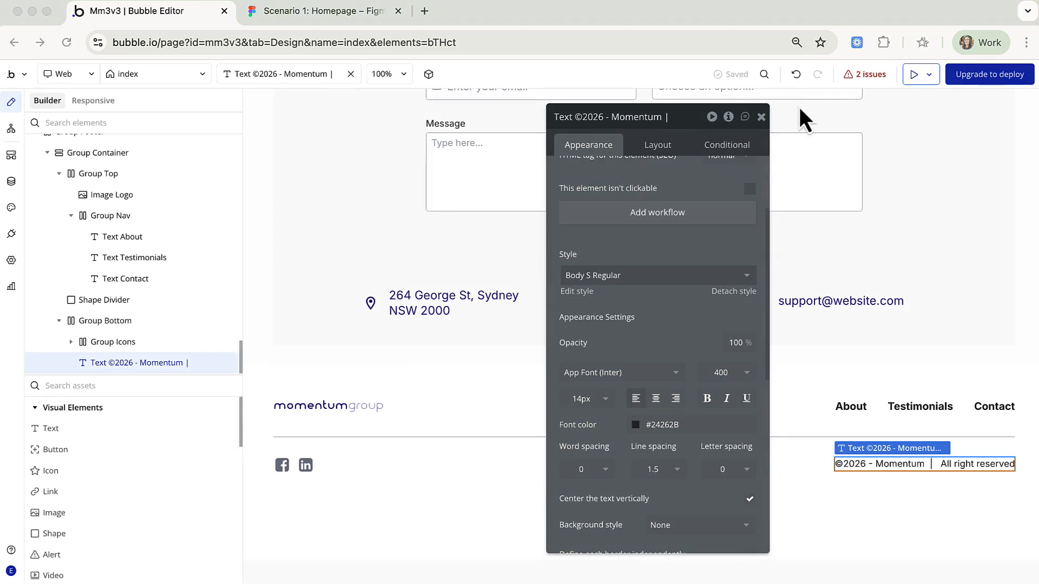
click(761, 118)
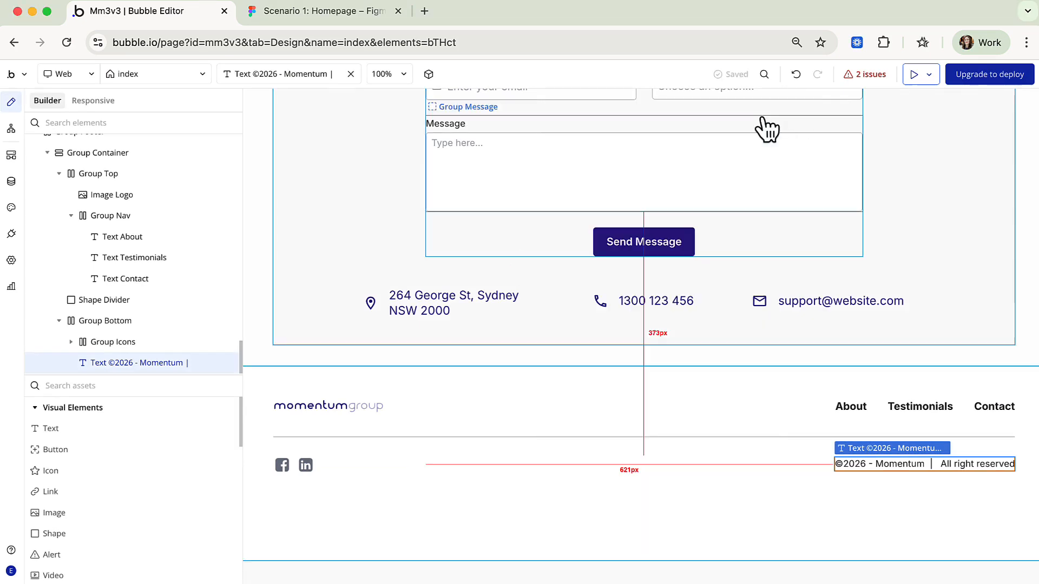
Step: Review the styles applied to the header's About, Testimonials and Contact links and to the hero heading
scroll(425, 443, up, 1)
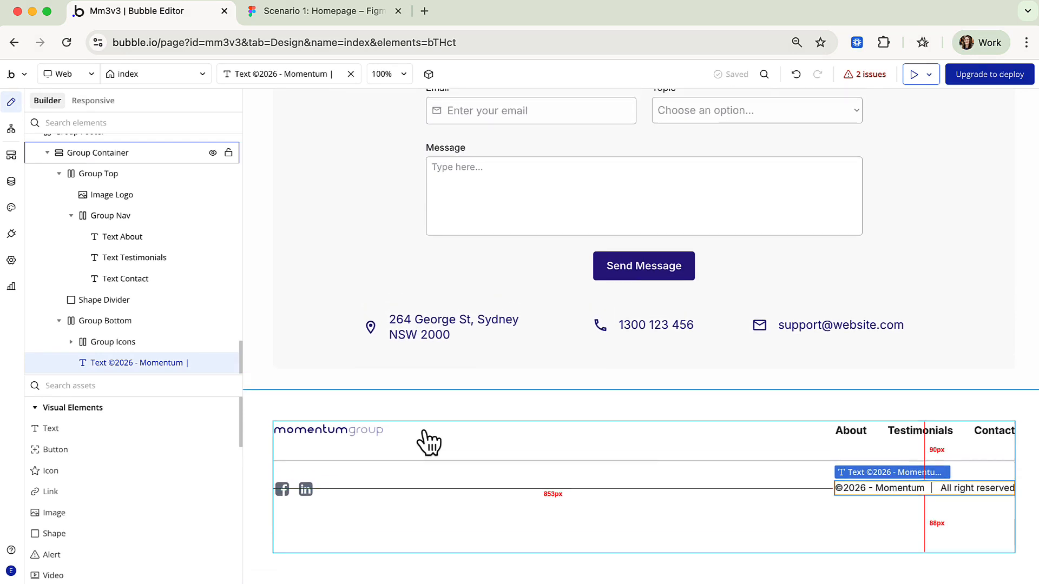
scroll(428, 443, up, 15)
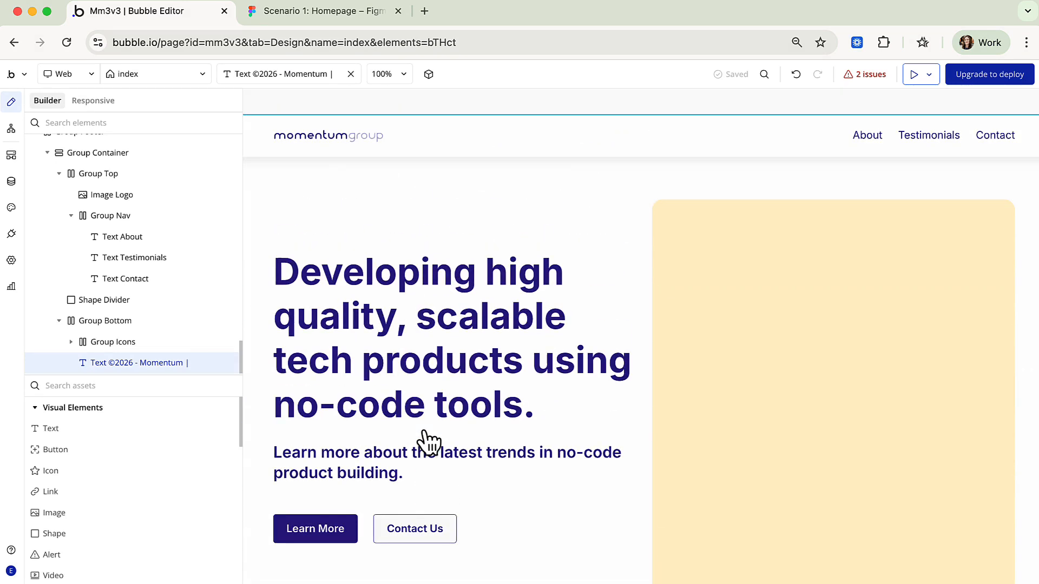
click(872, 137)
double_click(874, 139)
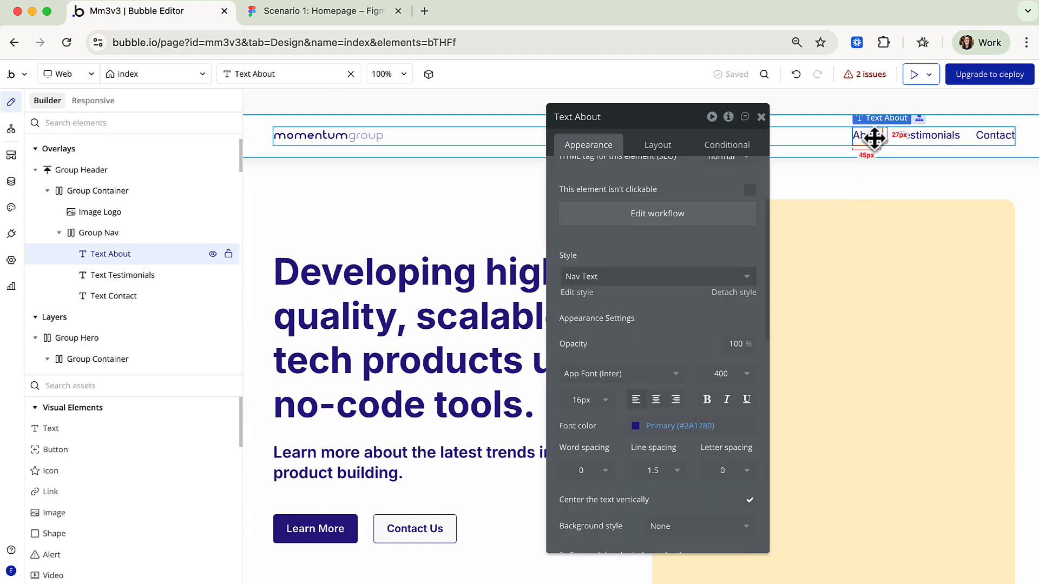
click(937, 137)
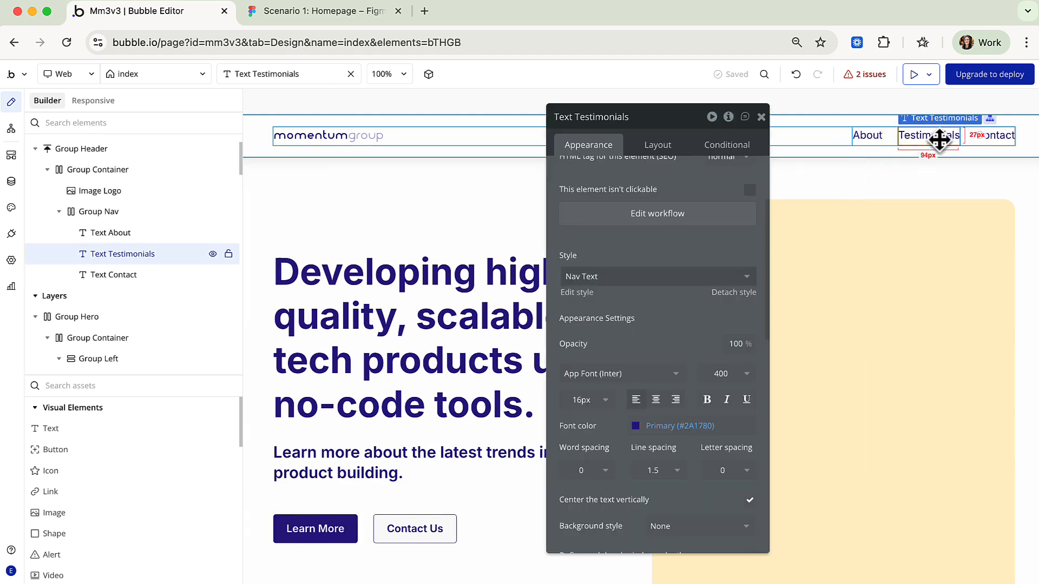
click(1003, 137)
click(438, 361)
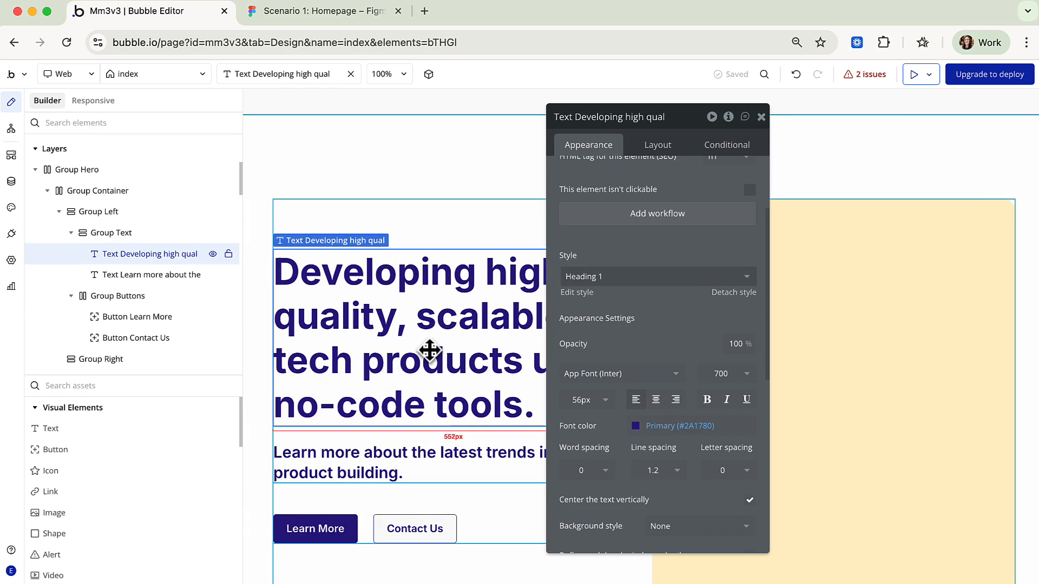